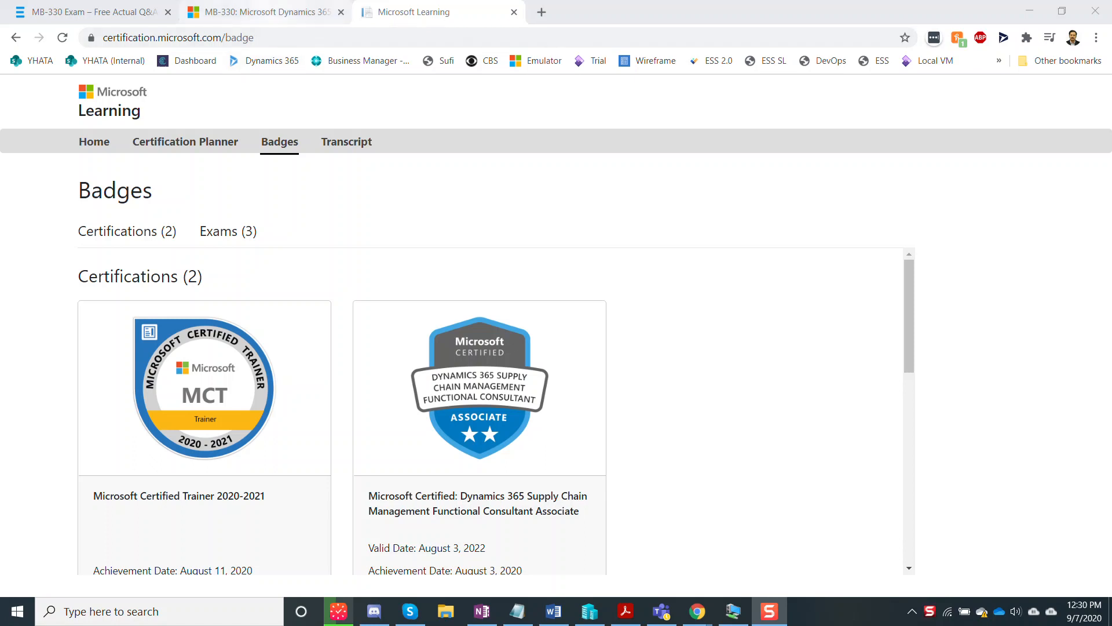
Step: Review the MB-330 exam details and $165 price on Microsoft Learn, then return to ExamTopics
click(261, 12)
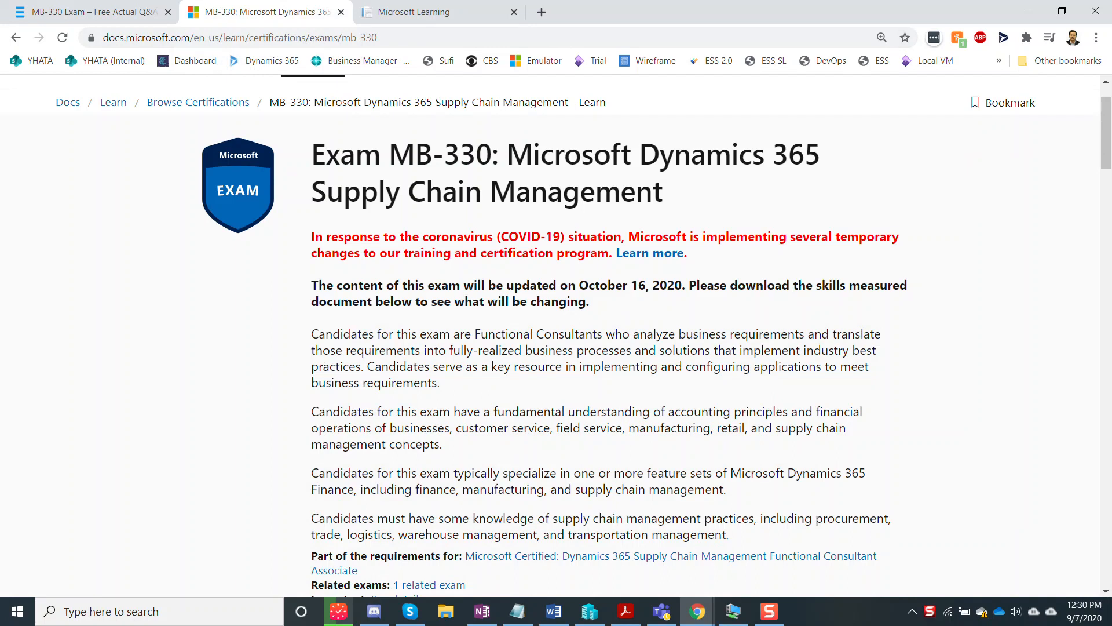
scroll(584, 346, down, 3)
scroll(643, 345, down, 1)
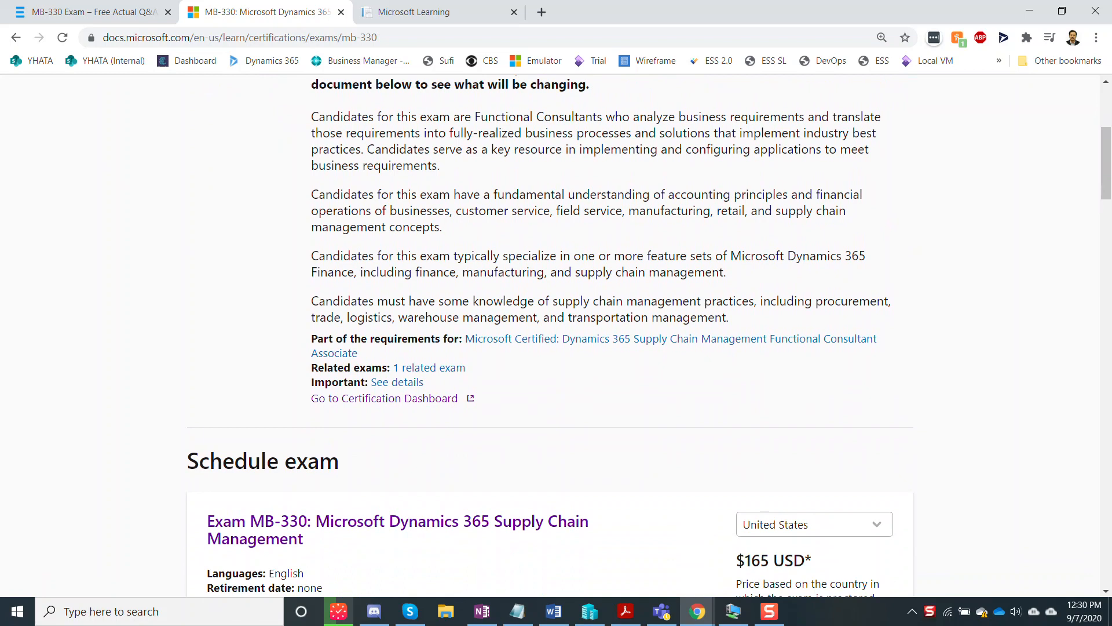
scroll(643, 336, down, 3)
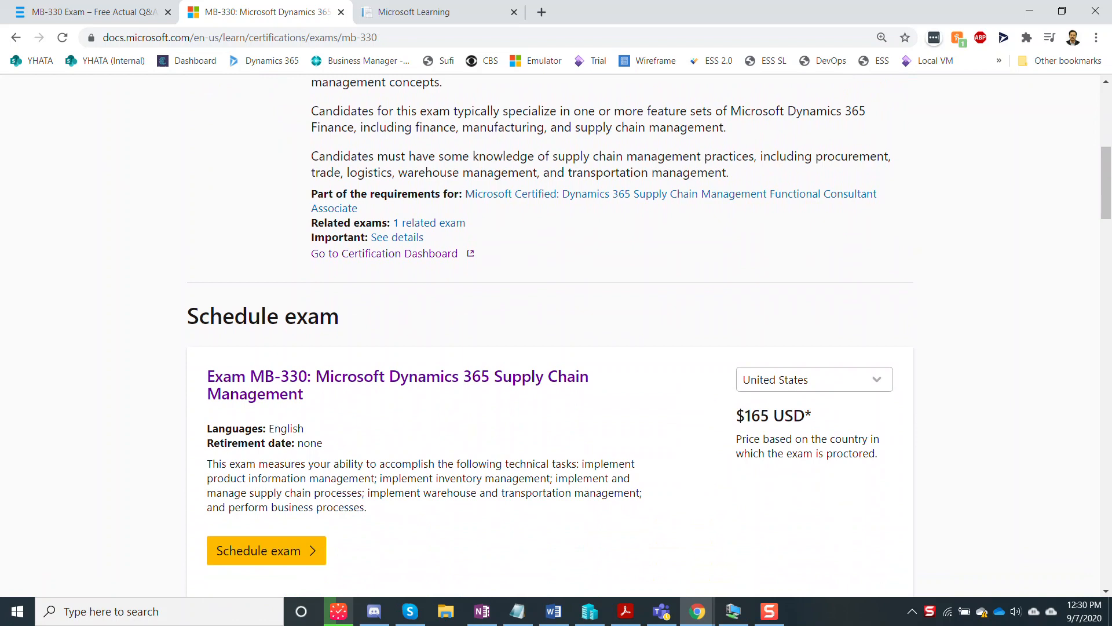
scroll(643, 336, up, 5)
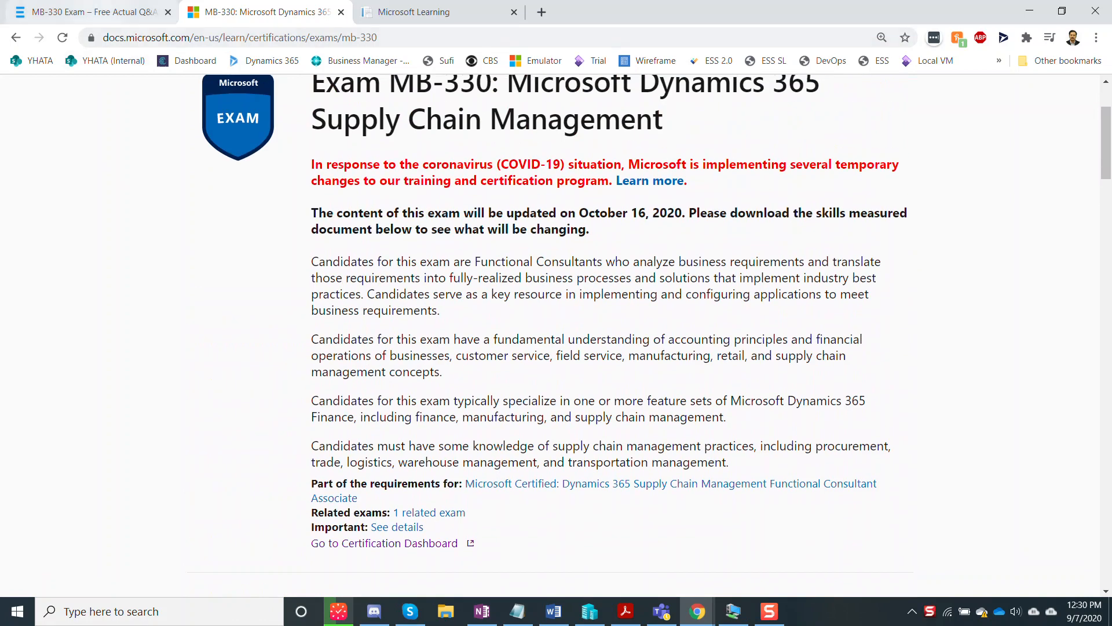
click(93, 12)
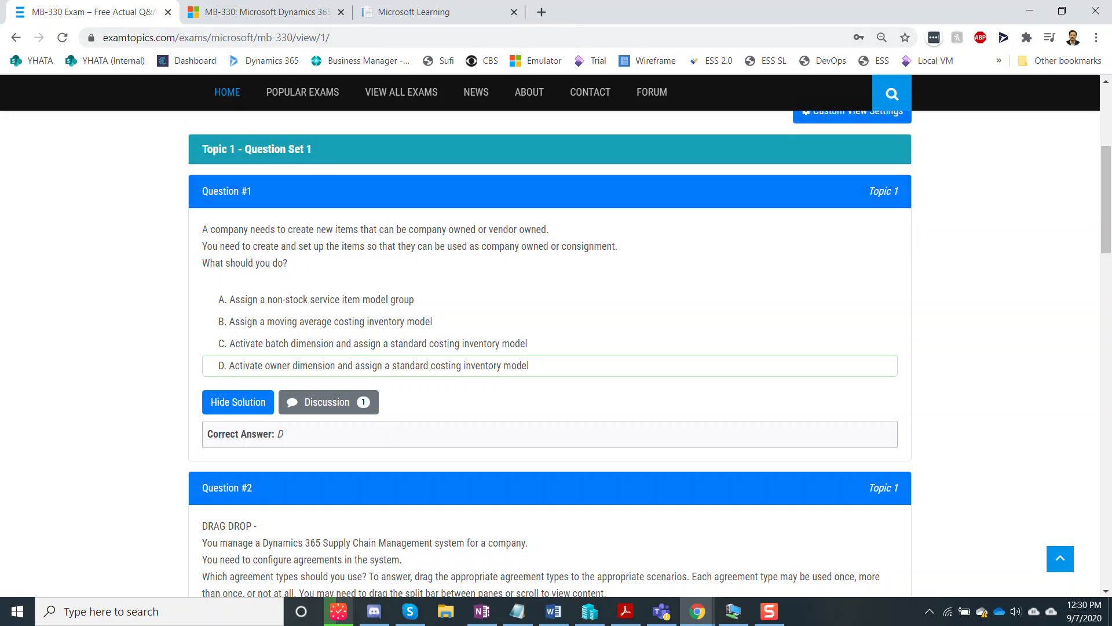
Step: Look over ExamTopics Question #1 (answer D), then bring the remote Dynamics 365 session forward
scroll(550, 336, up, 5)
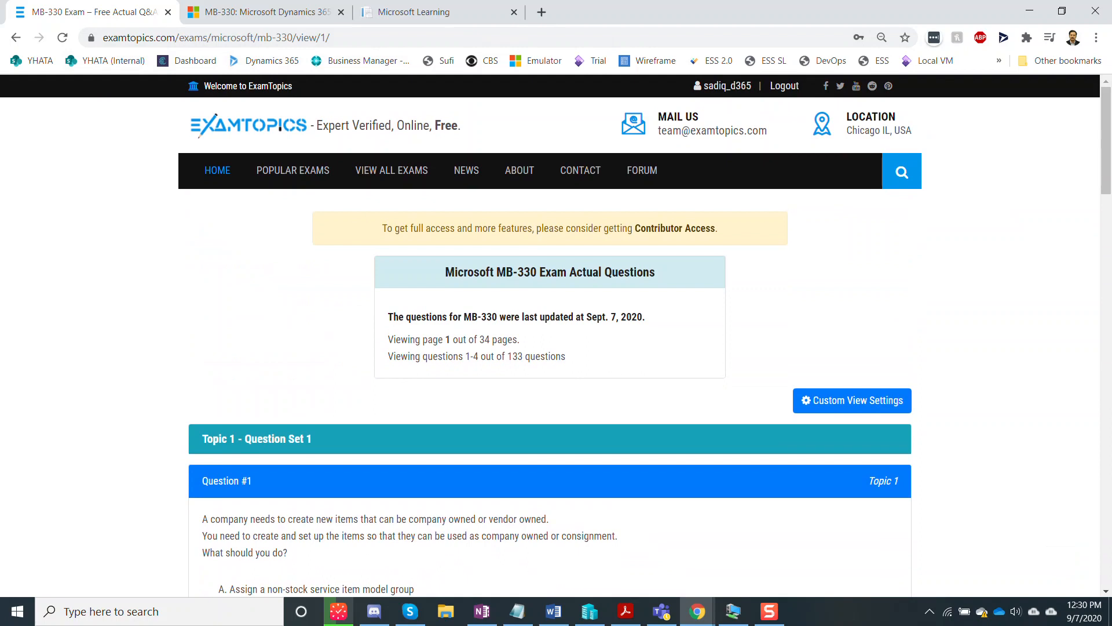
scroll(550, 336, down, 4)
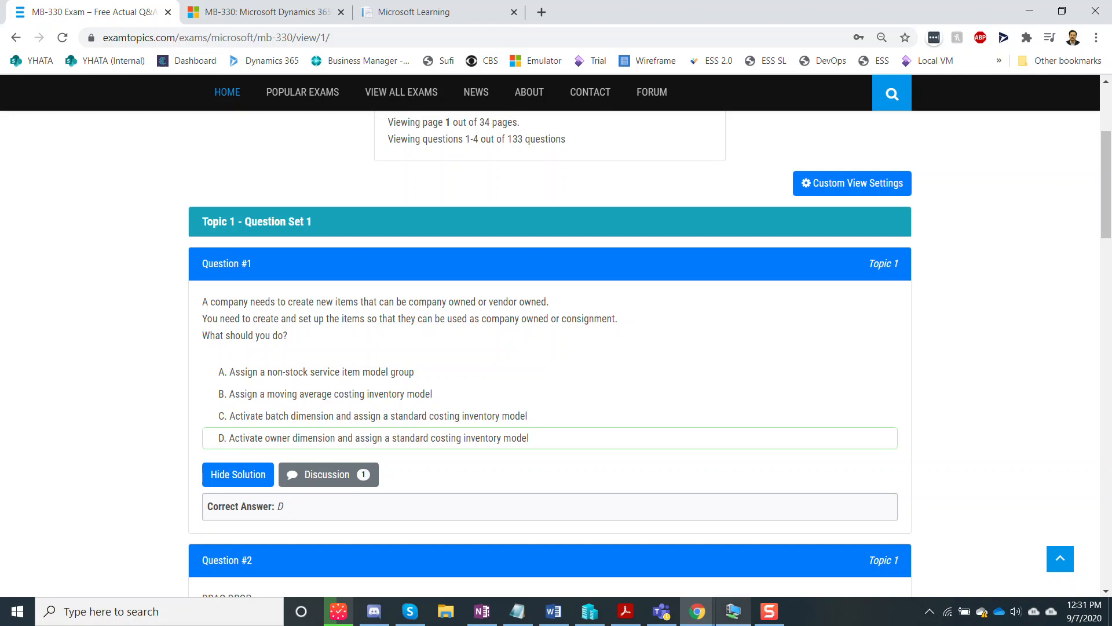
click(734, 611)
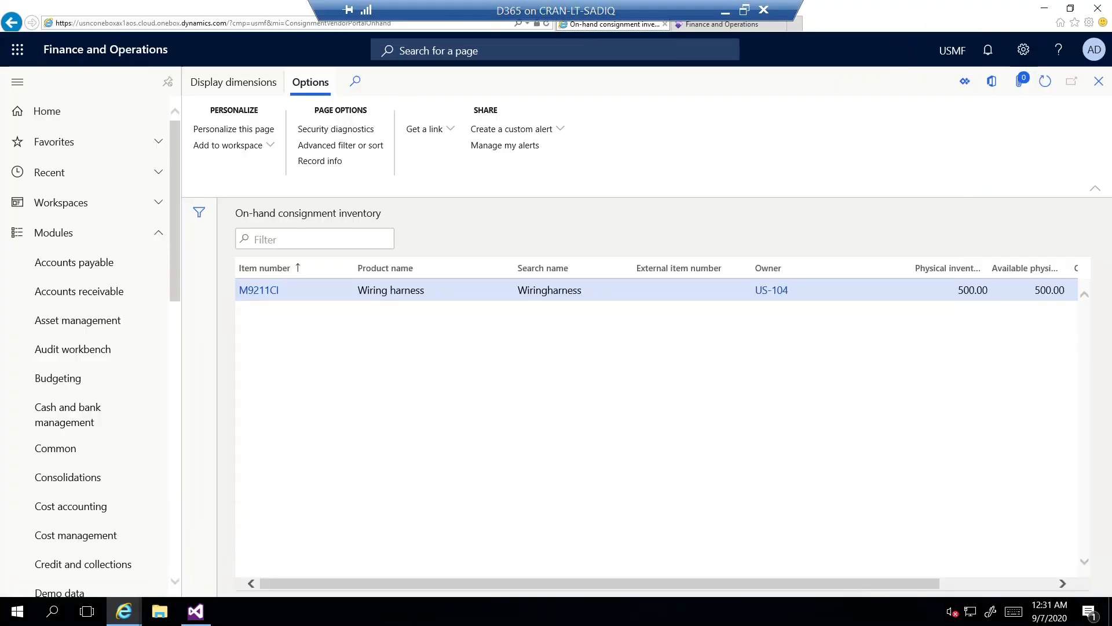
Step: Go from On-hand consignment inventory back to the USMF Contoso Entertainment System USA dashboard
click(106, 50)
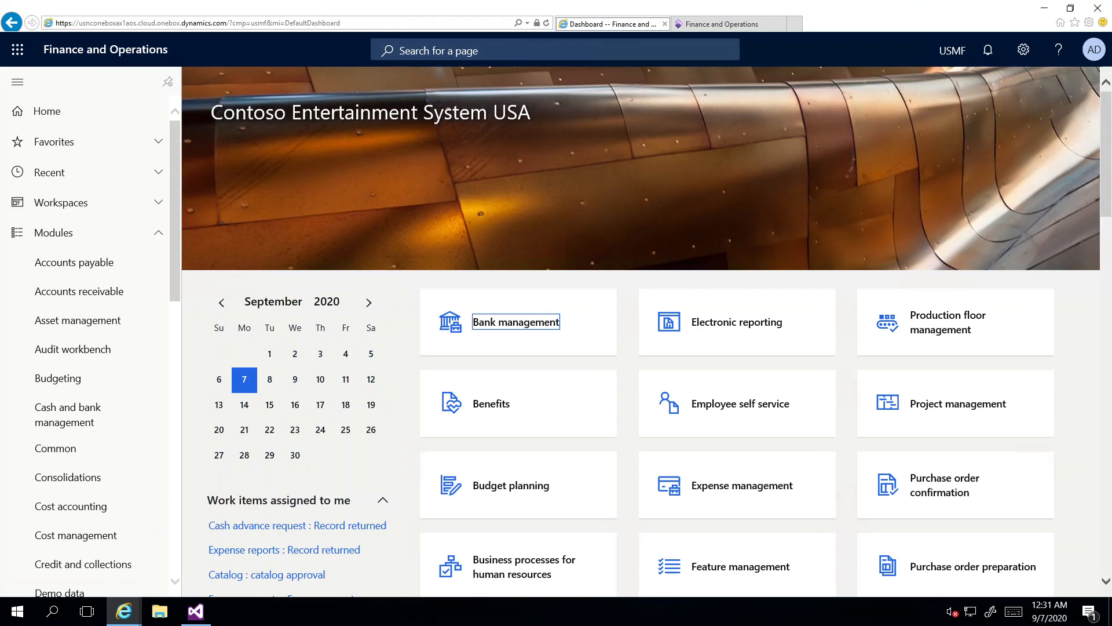
Step: Open Product information management's Tracking dimension groups and view the existing Owner group
scroll(87, 348, down, 5)
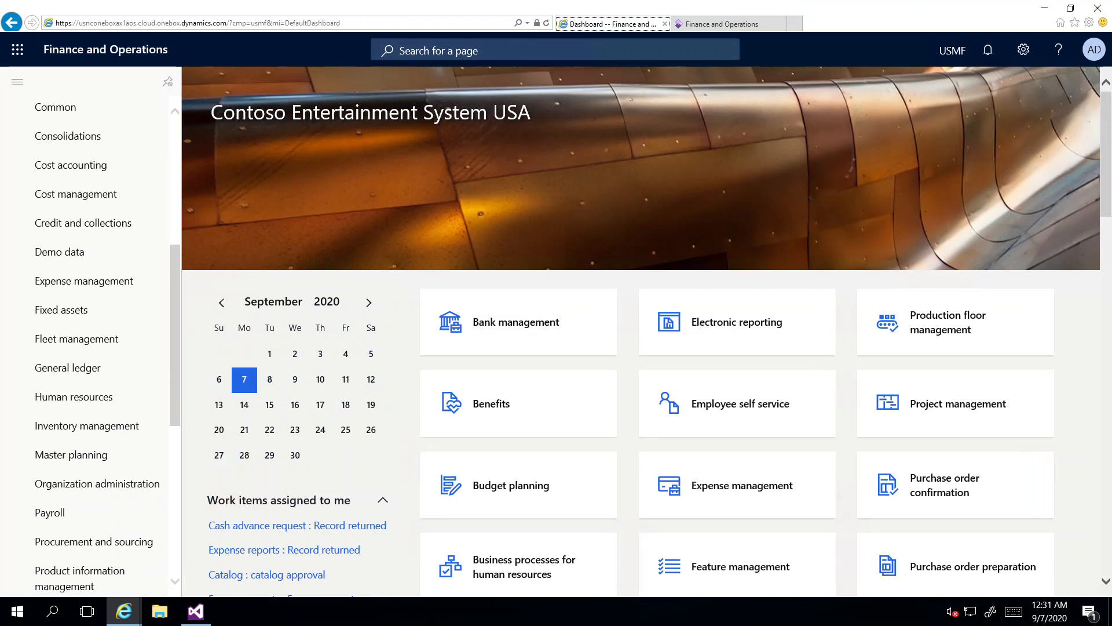
scroll(87, 464, down, 3)
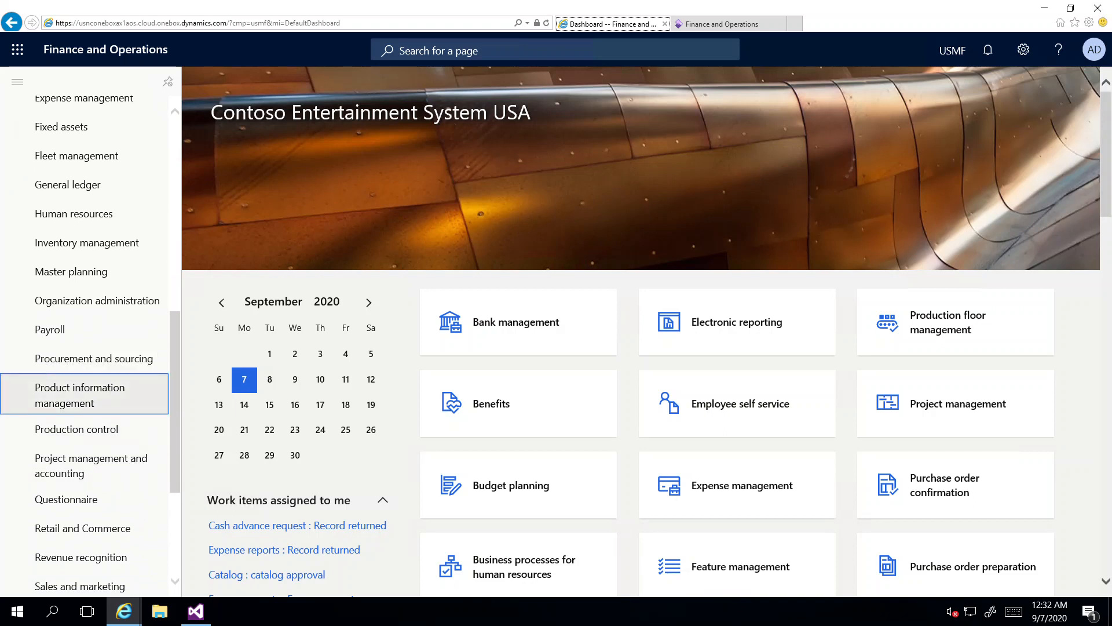
click(81, 394)
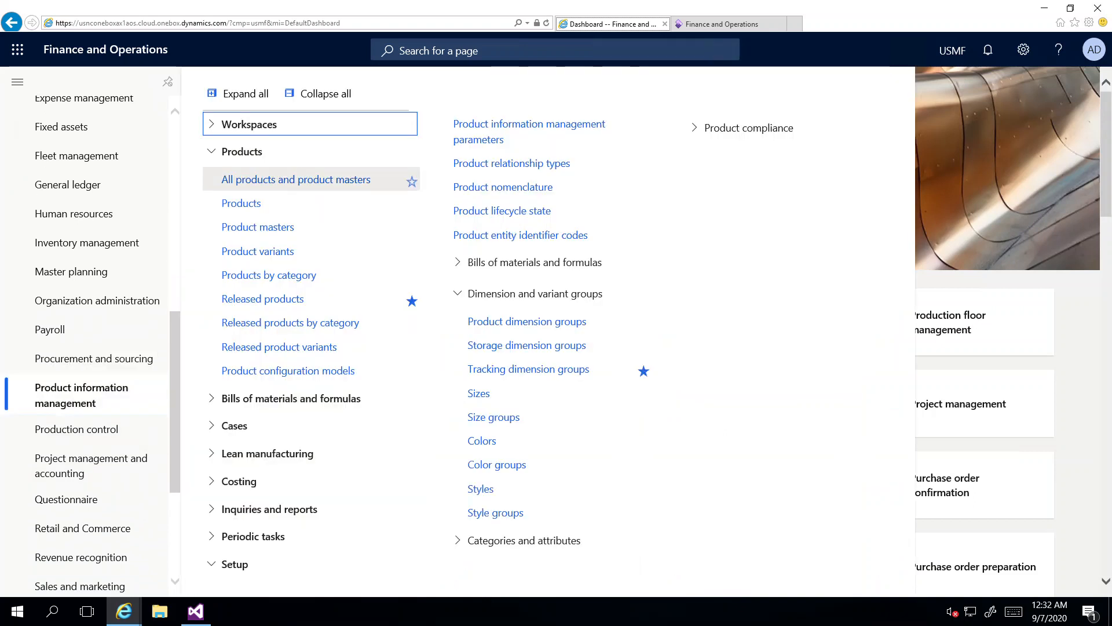
click(318, 93)
click(234, 346)
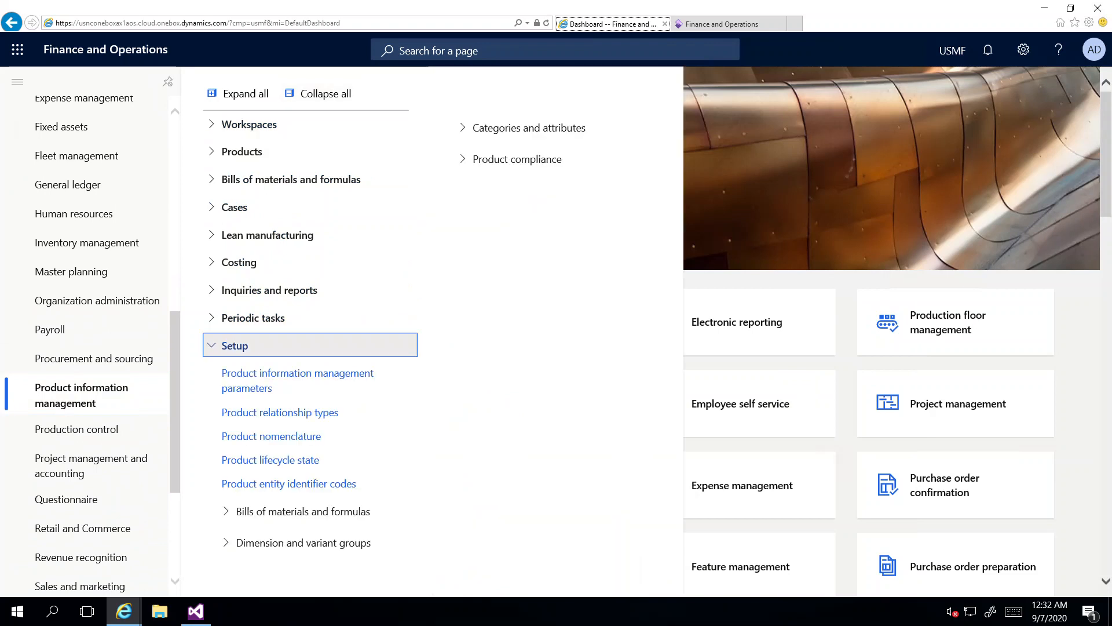
click(405, 543)
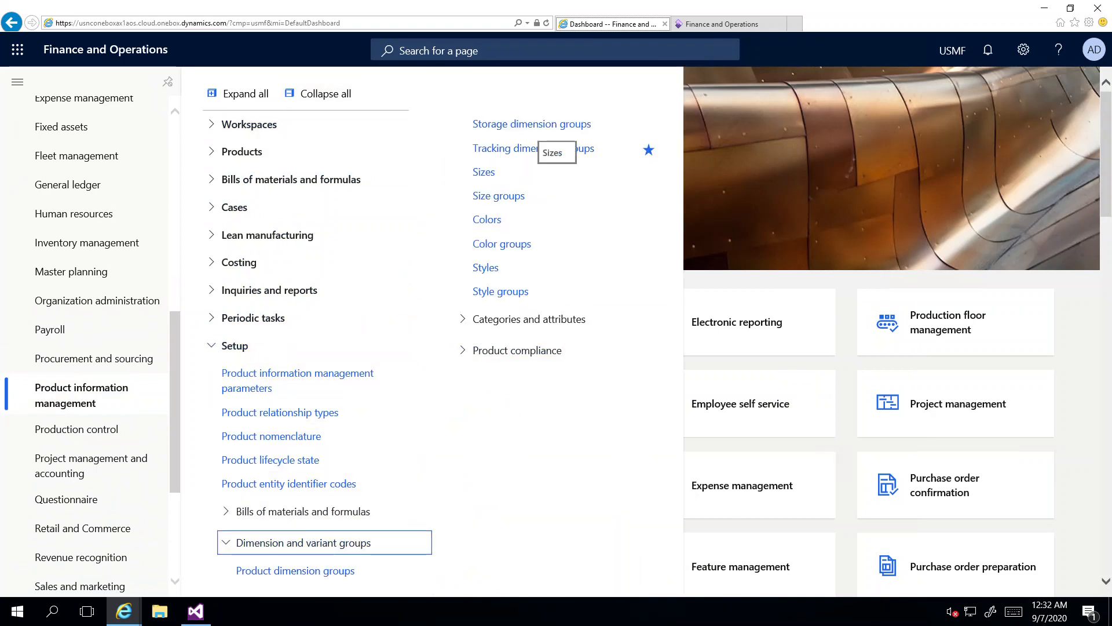
click(533, 149)
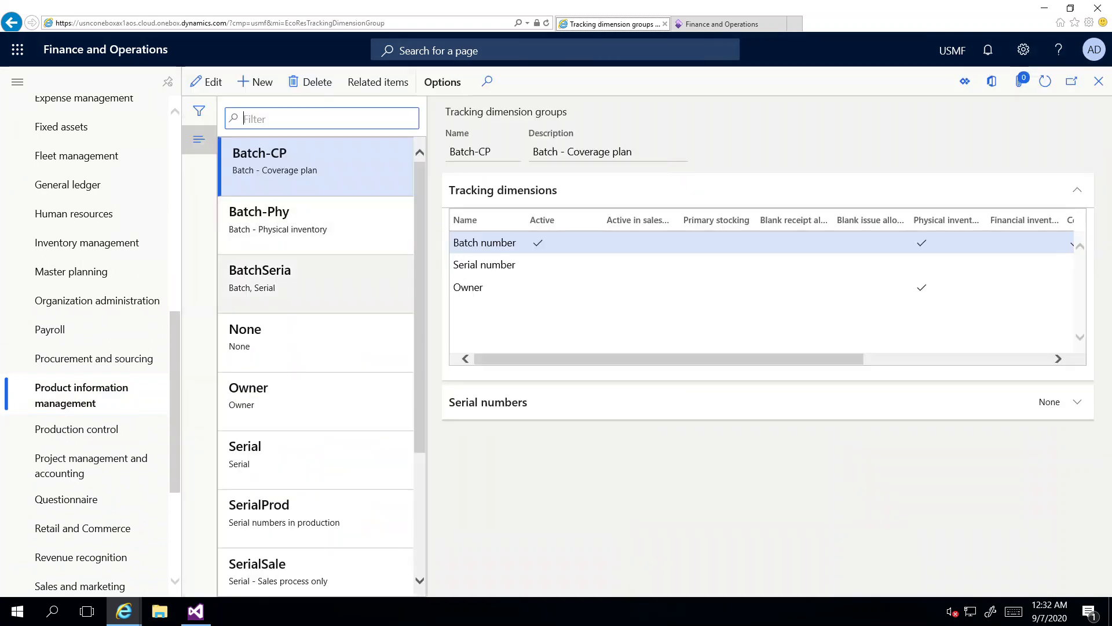
click(255, 404)
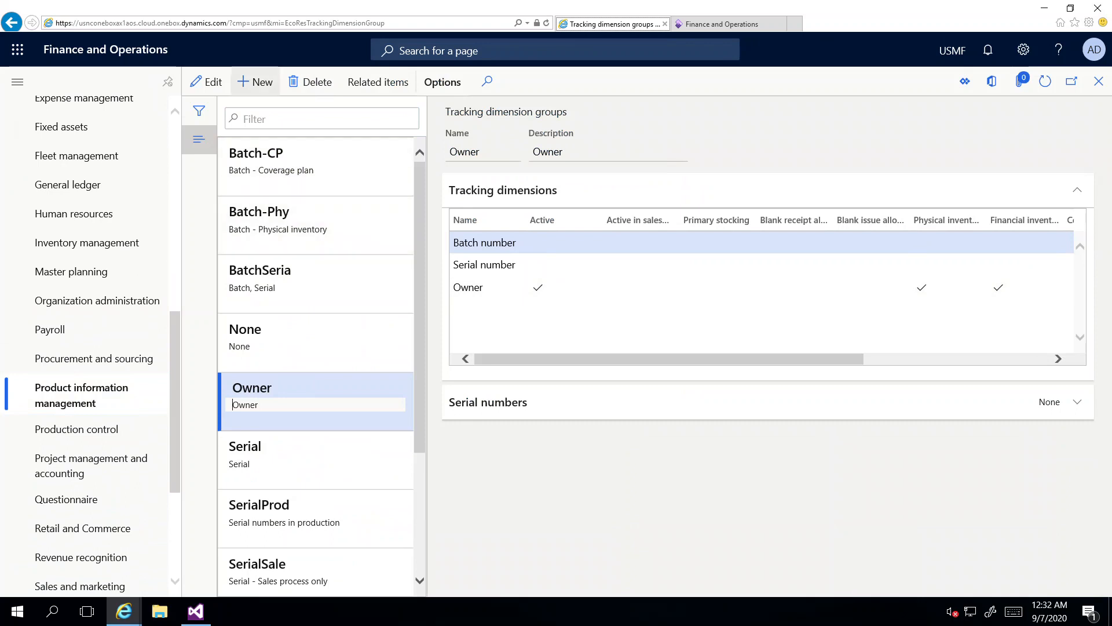
Step: Create and save a new tracking dimension group Owner1 with the Owner dimension active
click(255, 81)
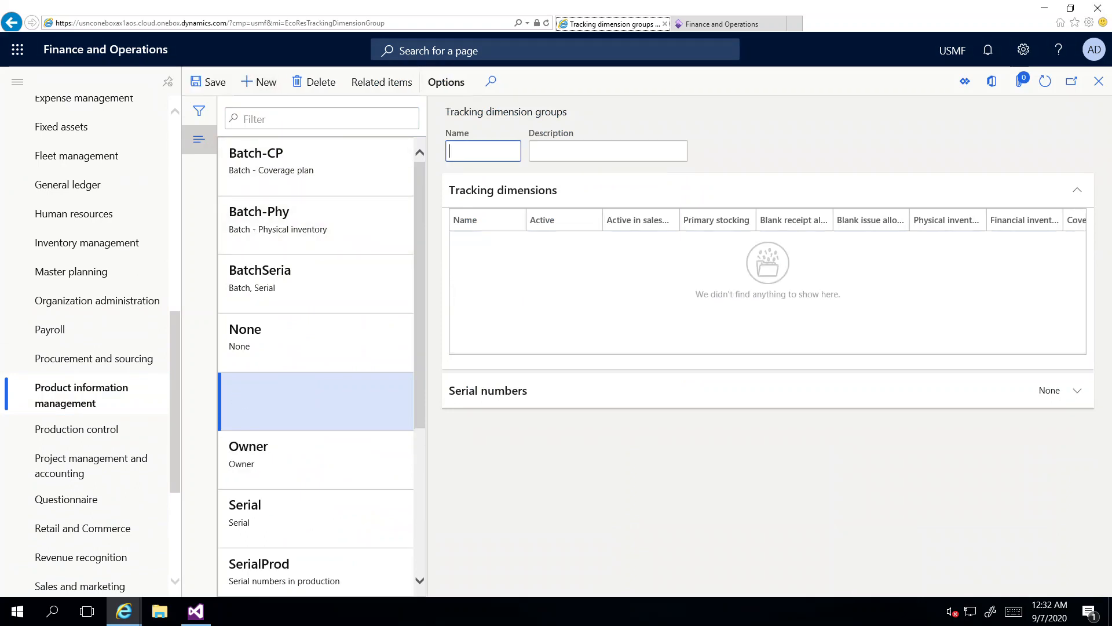
text(Own)
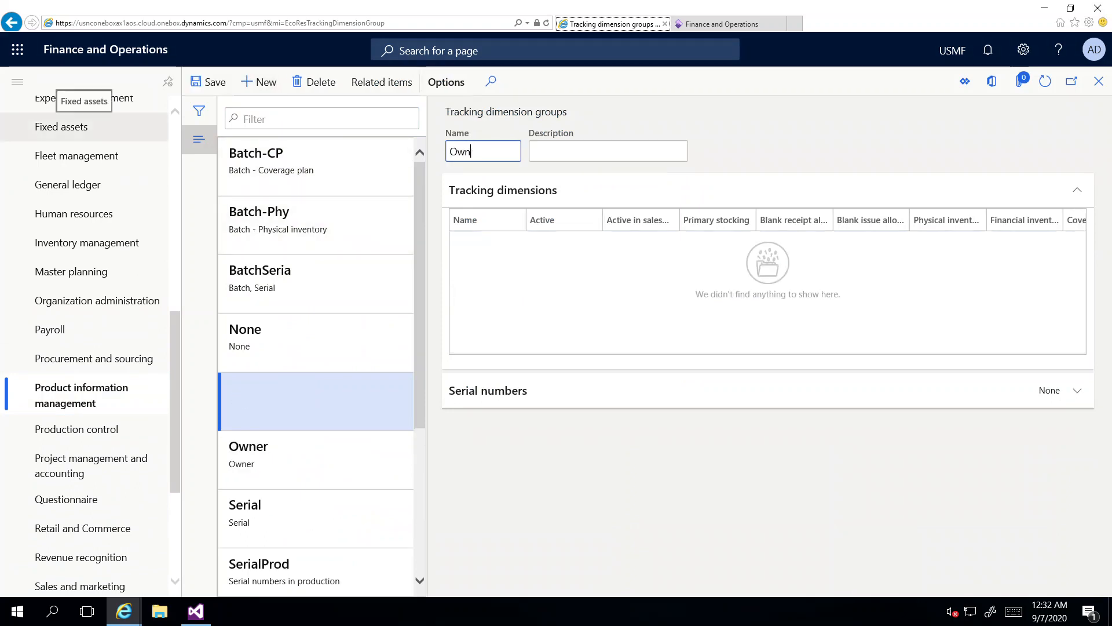
text(er1)
key(Tab)
text(Owner1)
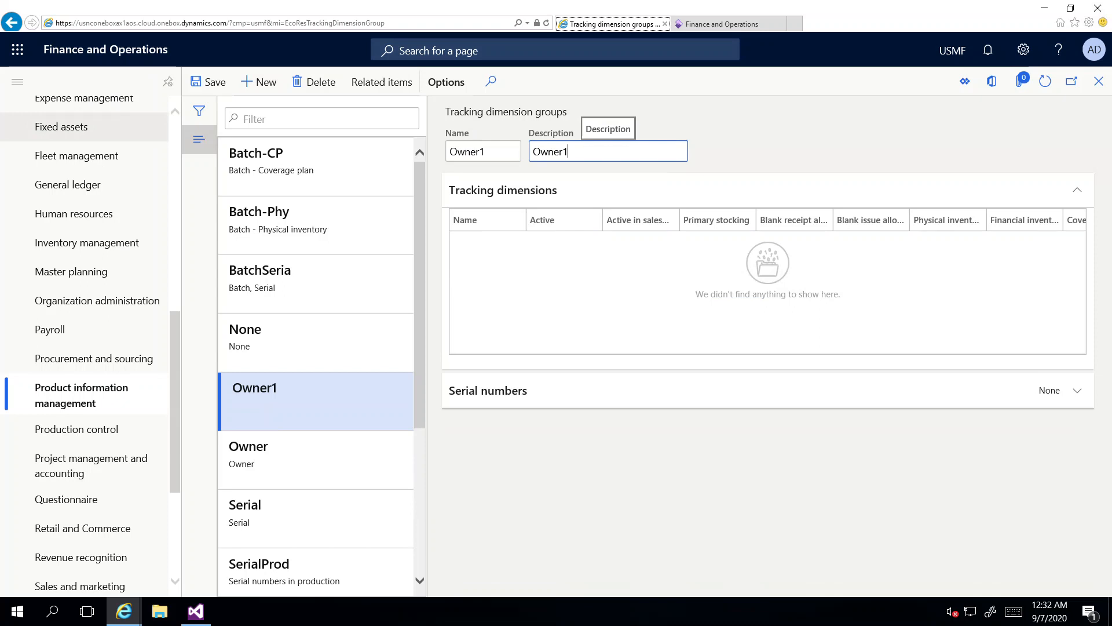
click(209, 82)
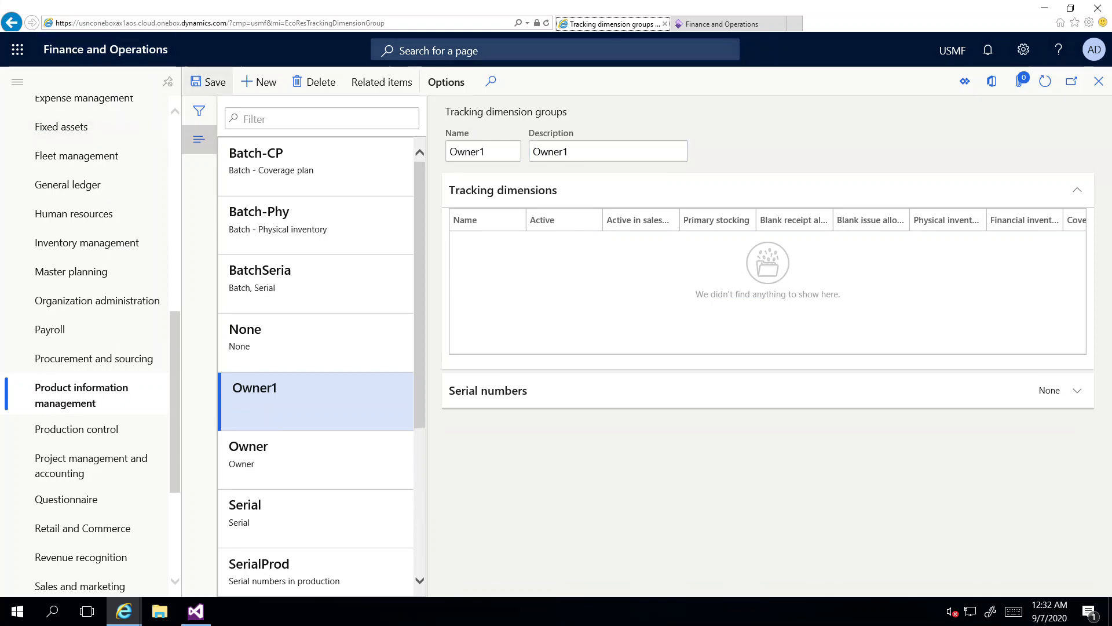
click(538, 287)
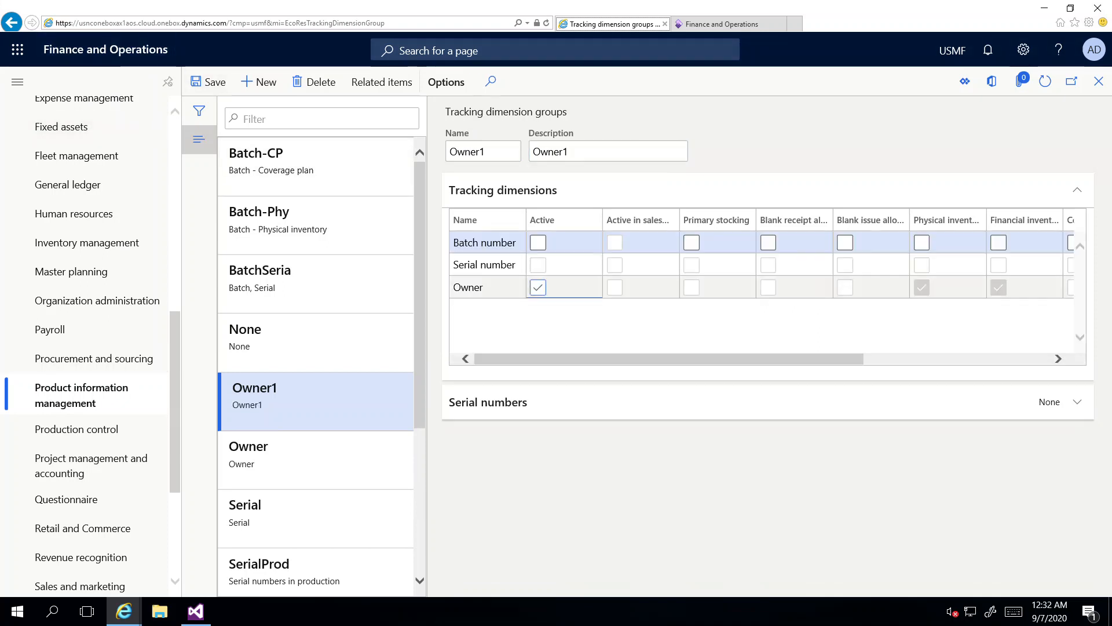
click(209, 81)
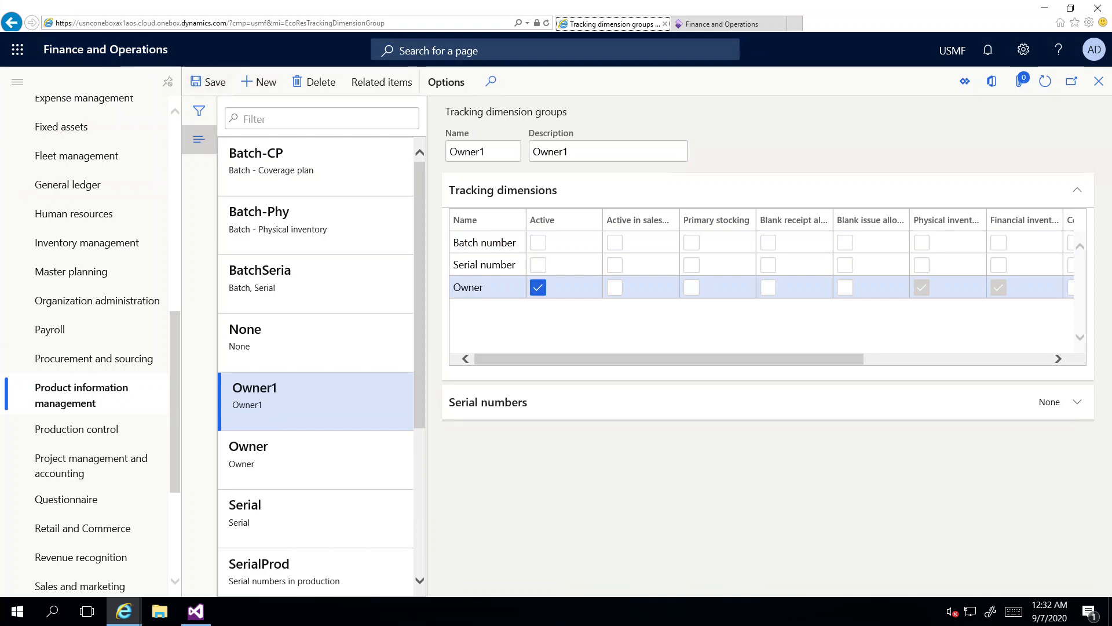
Step: Delete the Owner1 tracking dimension group and confirm the deletion
click(313, 82)
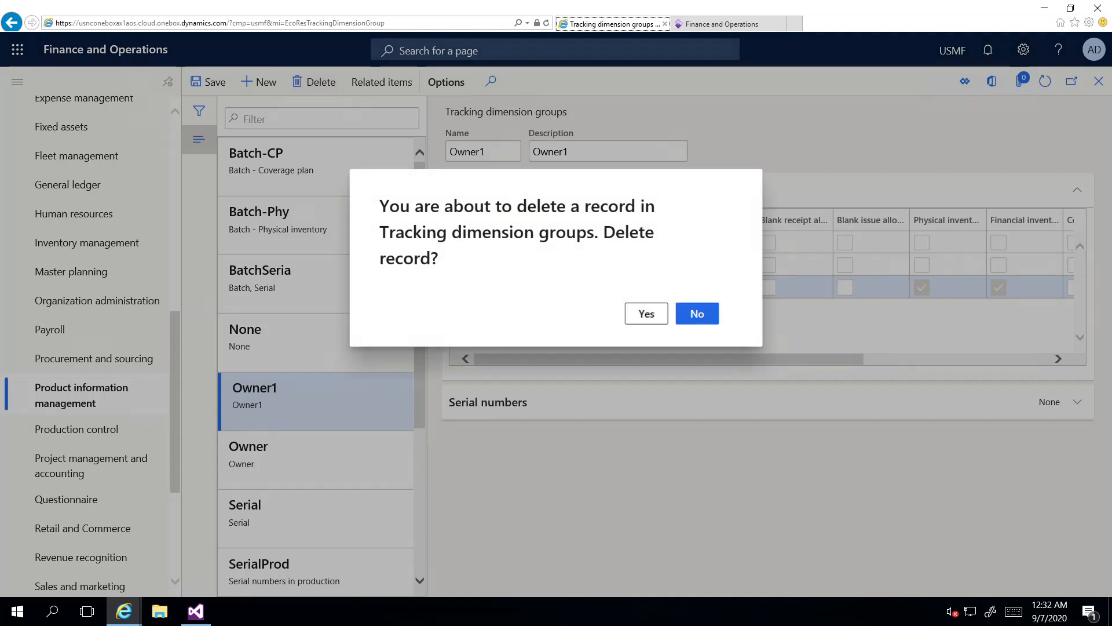
click(647, 313)
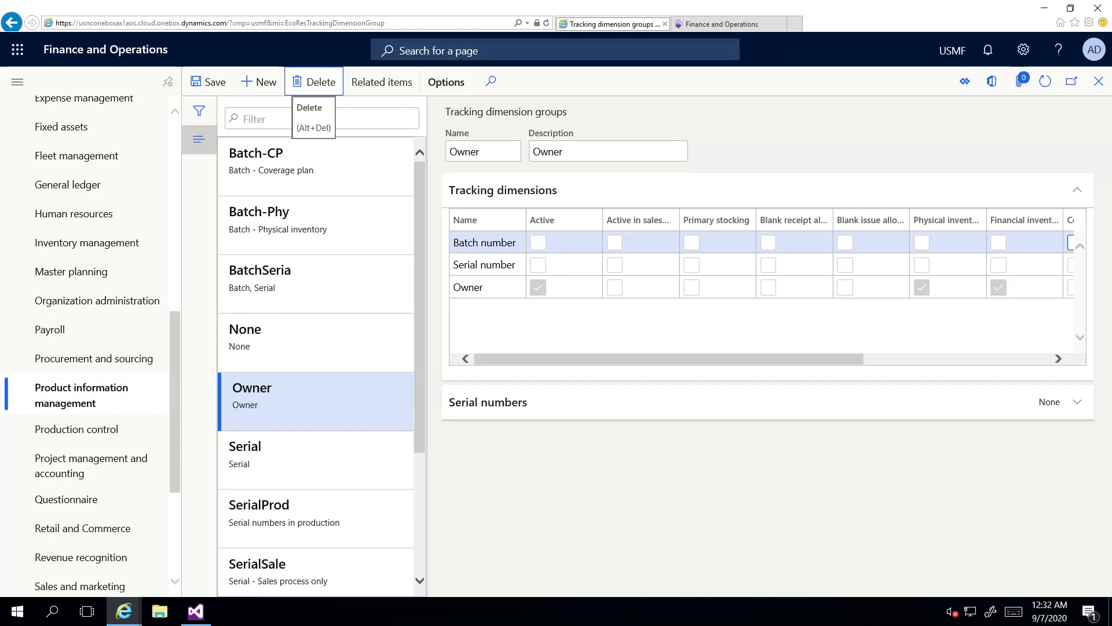
click(81, 395)
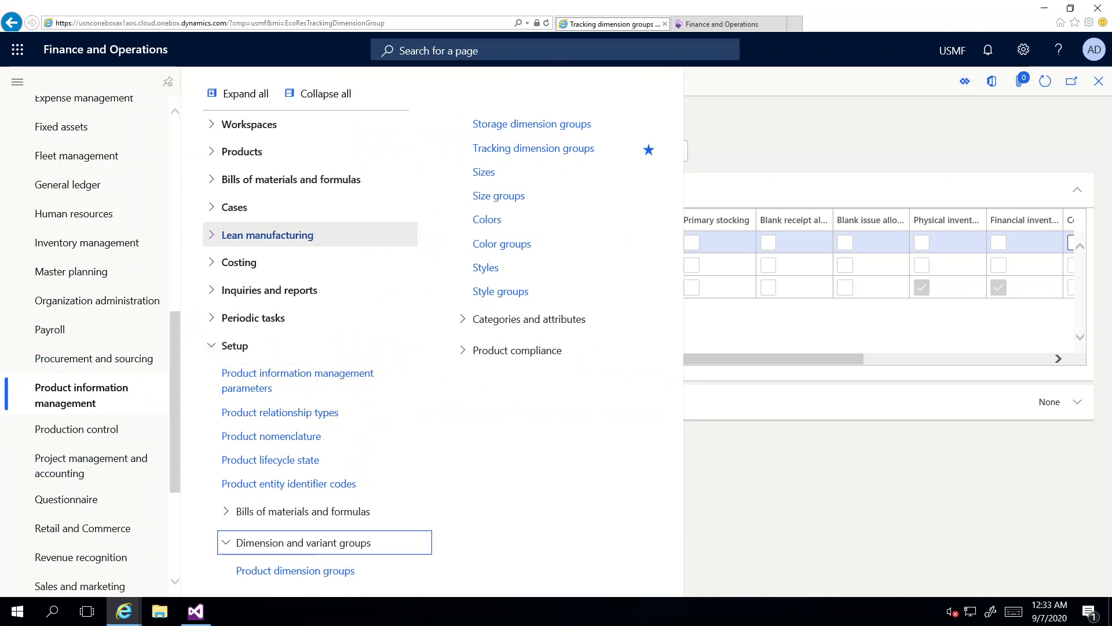
Step: Filter released products to item numbers beginning with m92 and select Speaker cabinet M9215CI
click(242, 152)
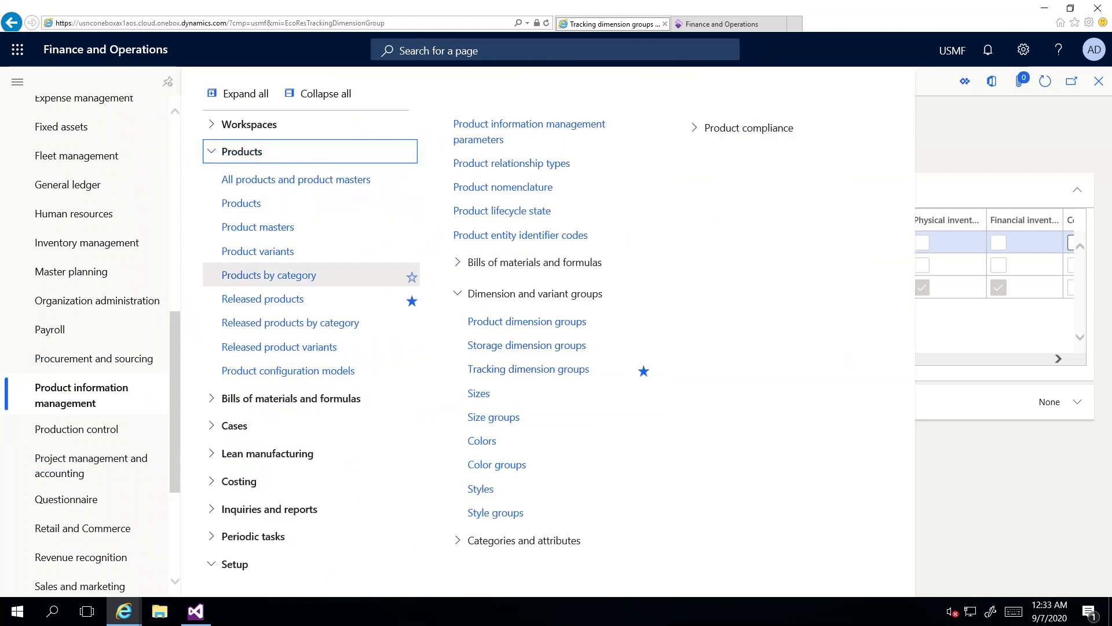
click(262, 298)
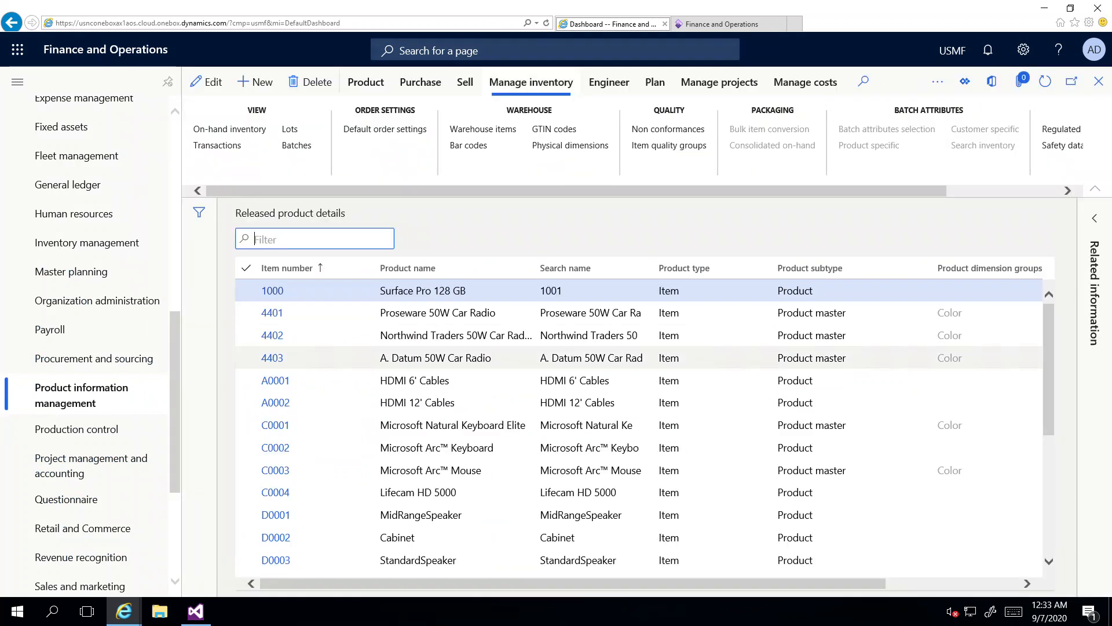
click(287, 269)
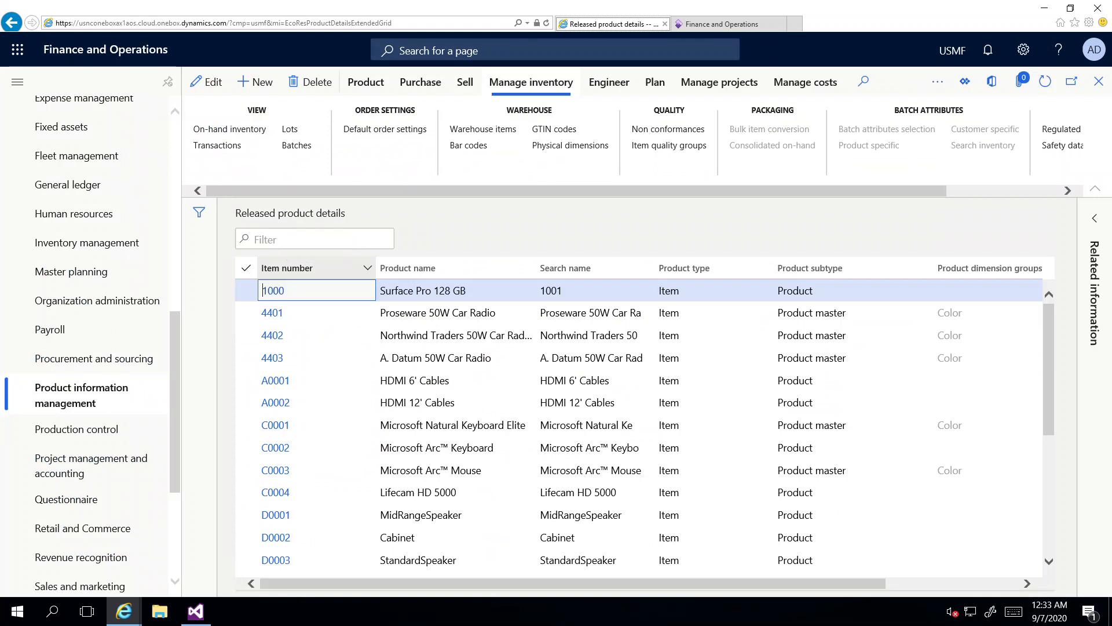
text(m92)
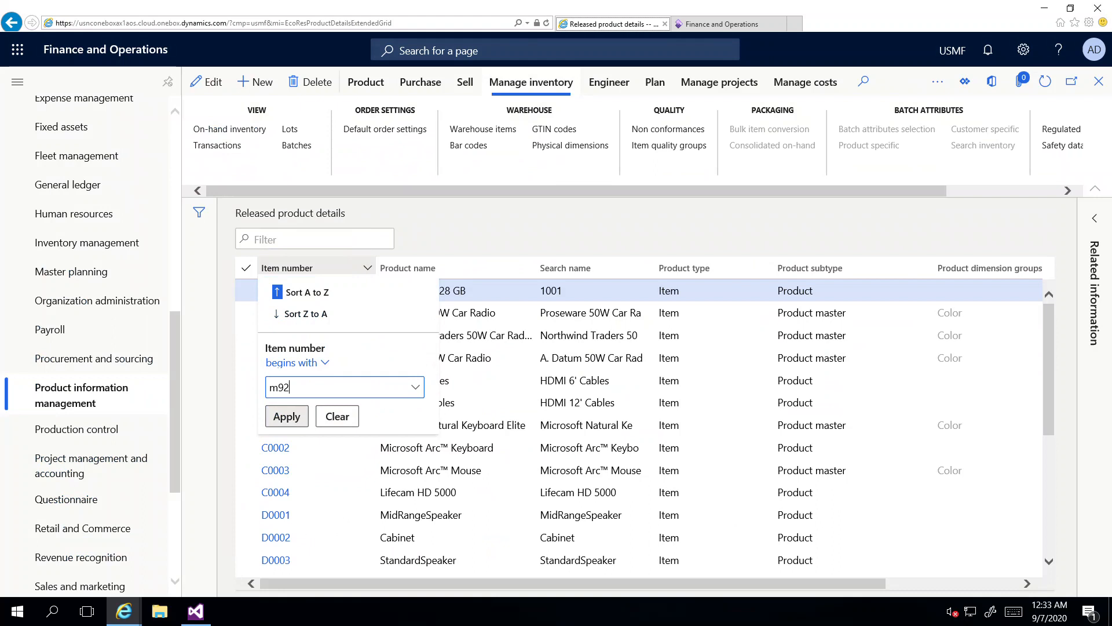
click(285, 420)
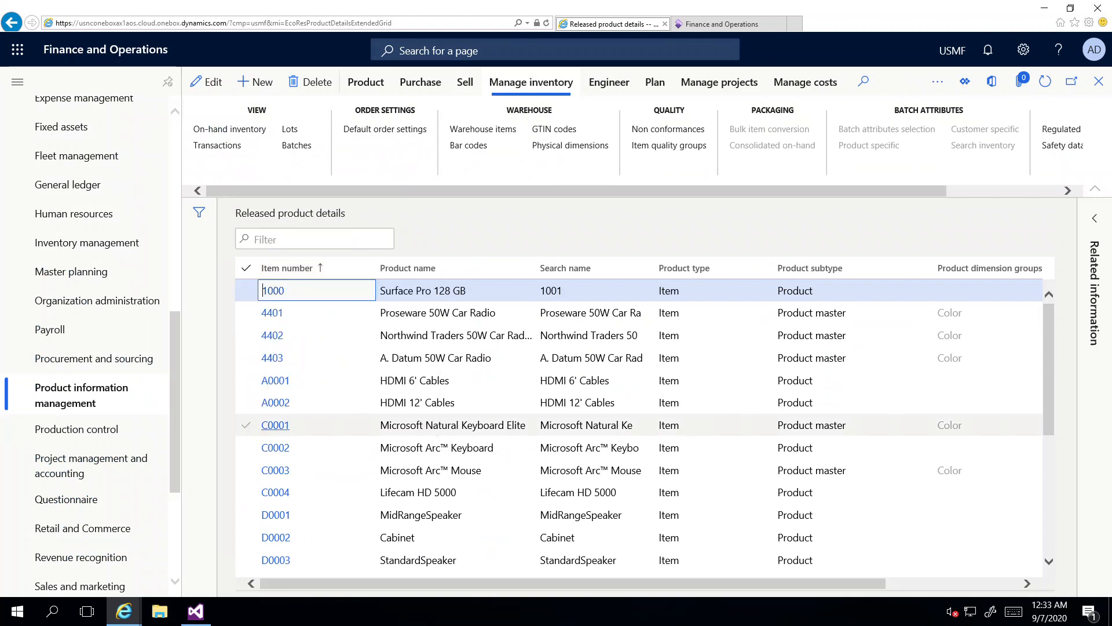
click(307, 514)
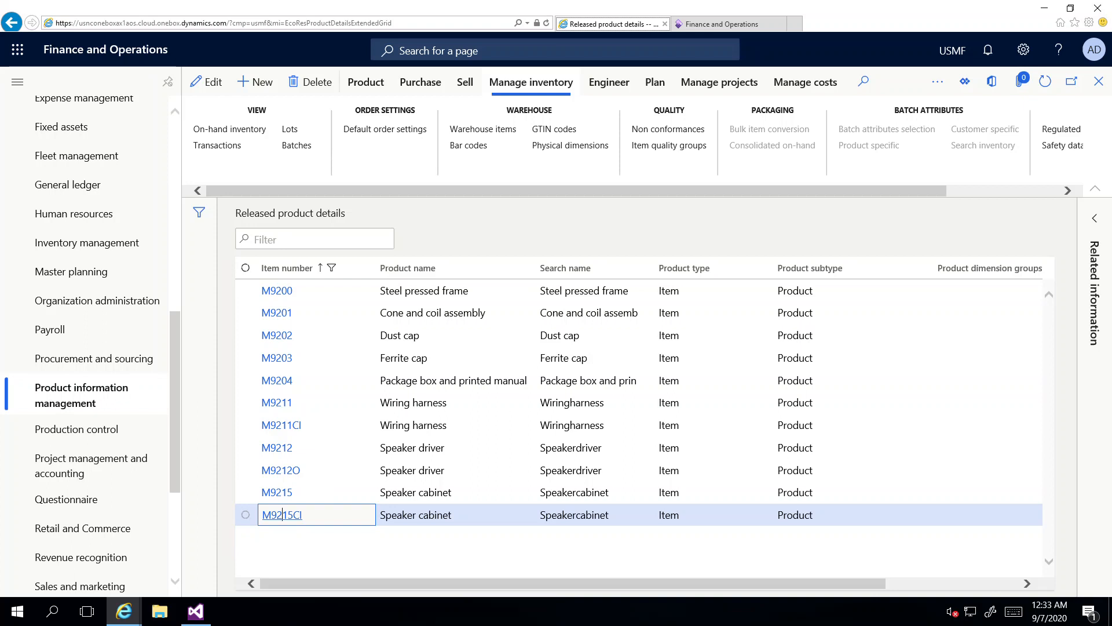
click(245, 514)
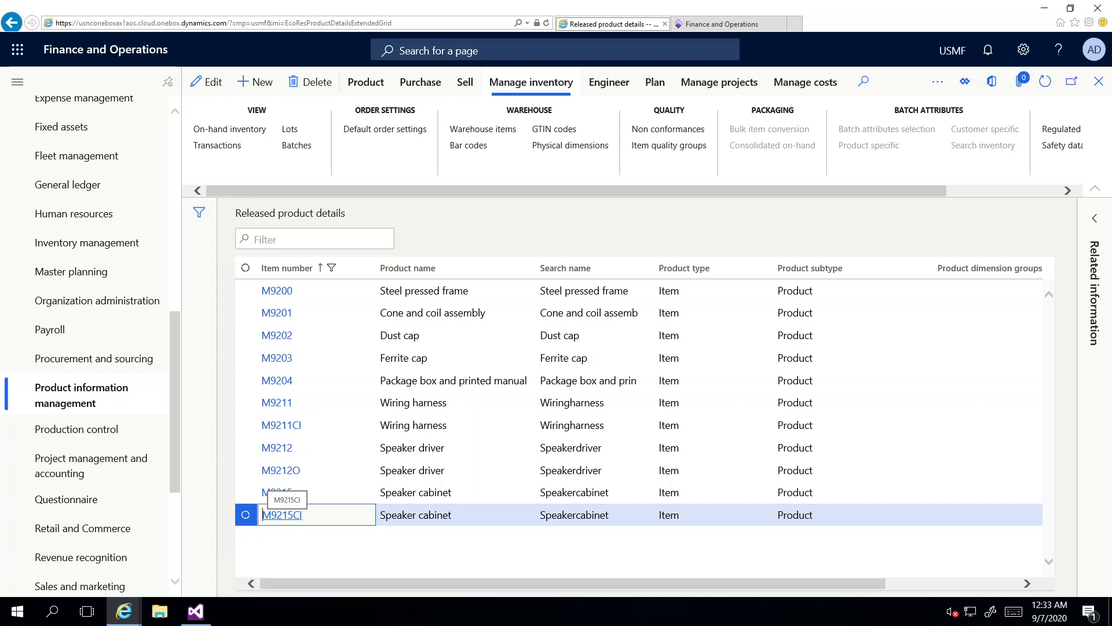
Step: Open product M9215CI, change its item model group to FIFO, and save
double_click(283, 514)
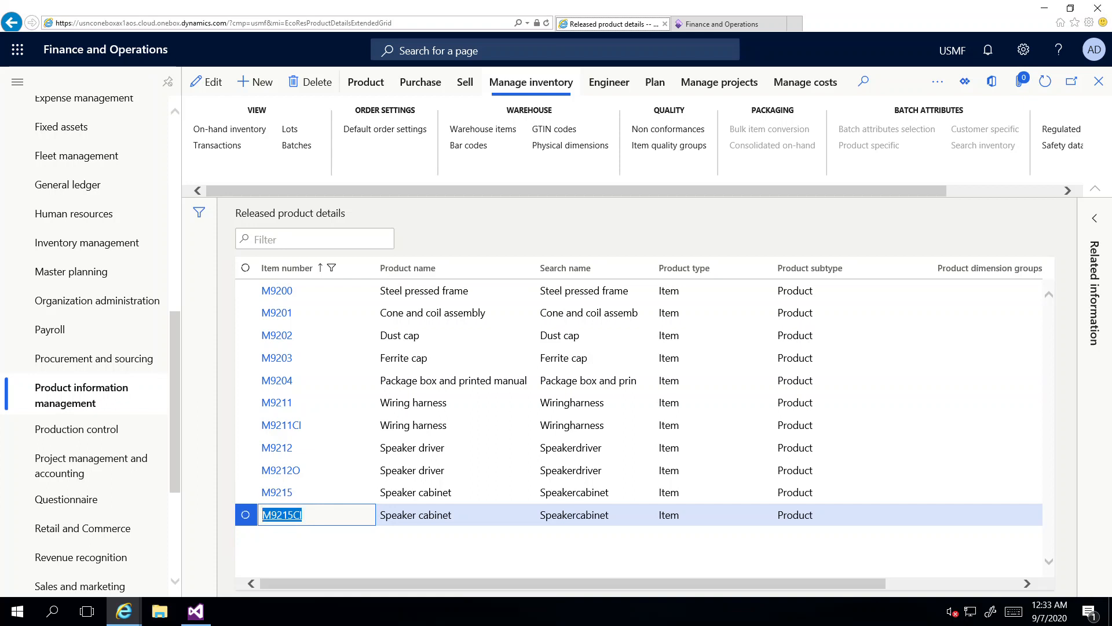
click(245, 515)
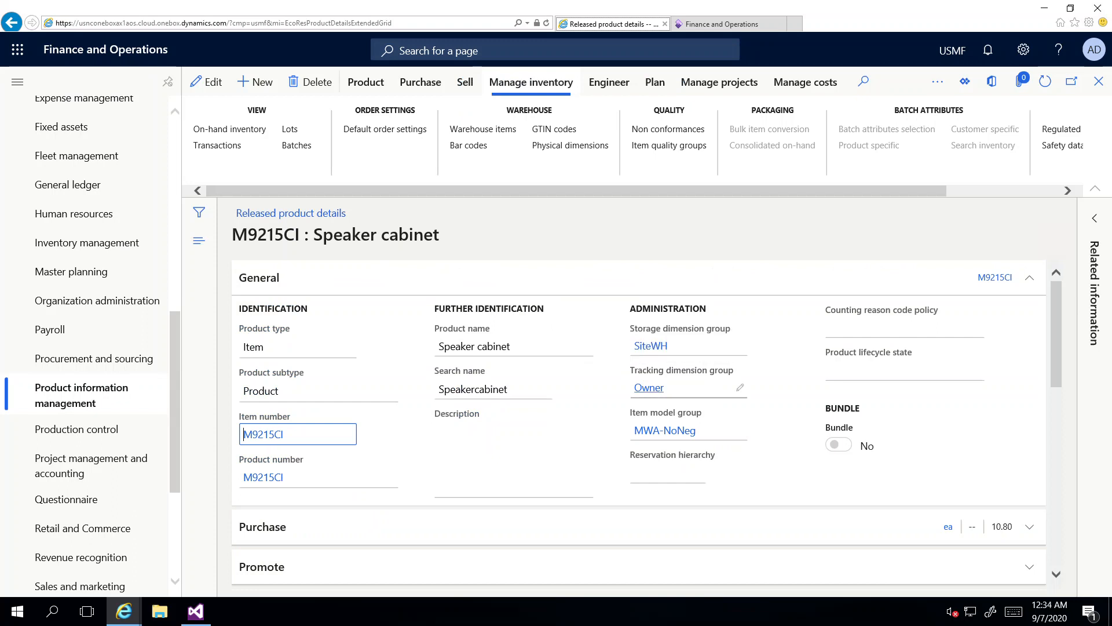
mouse_move(649, 388)
click(207, 81)
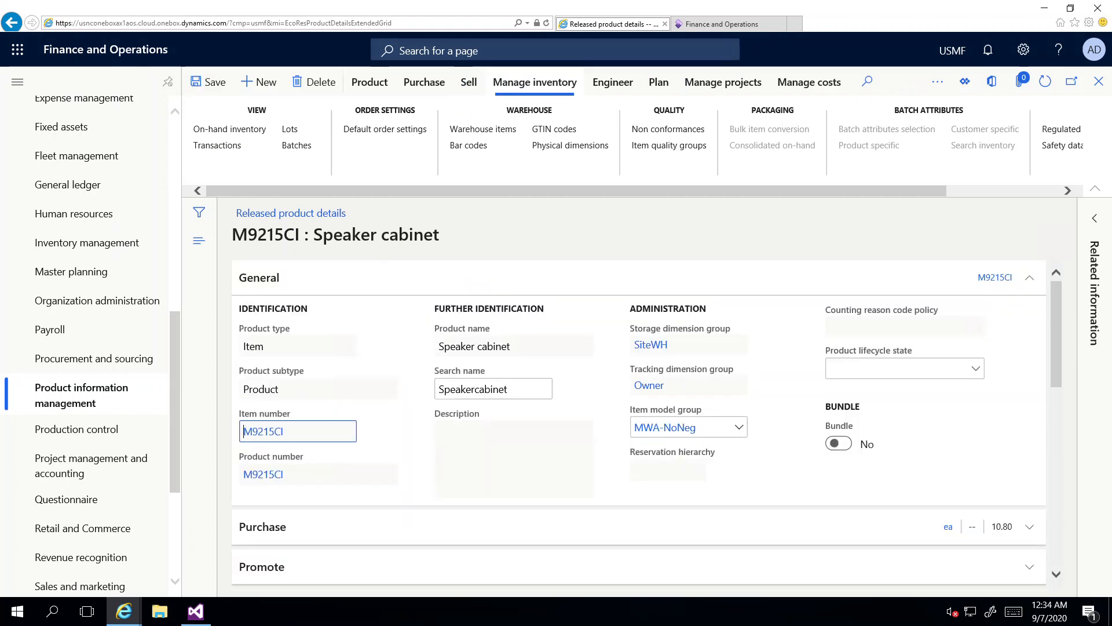
click(739, 427)
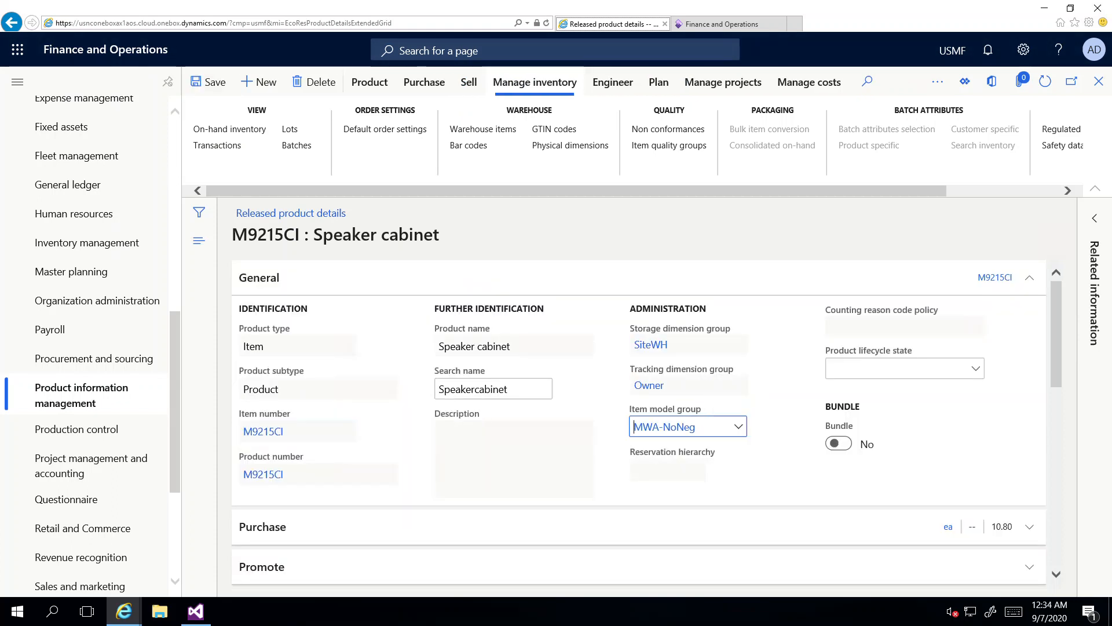
click(738, 427)
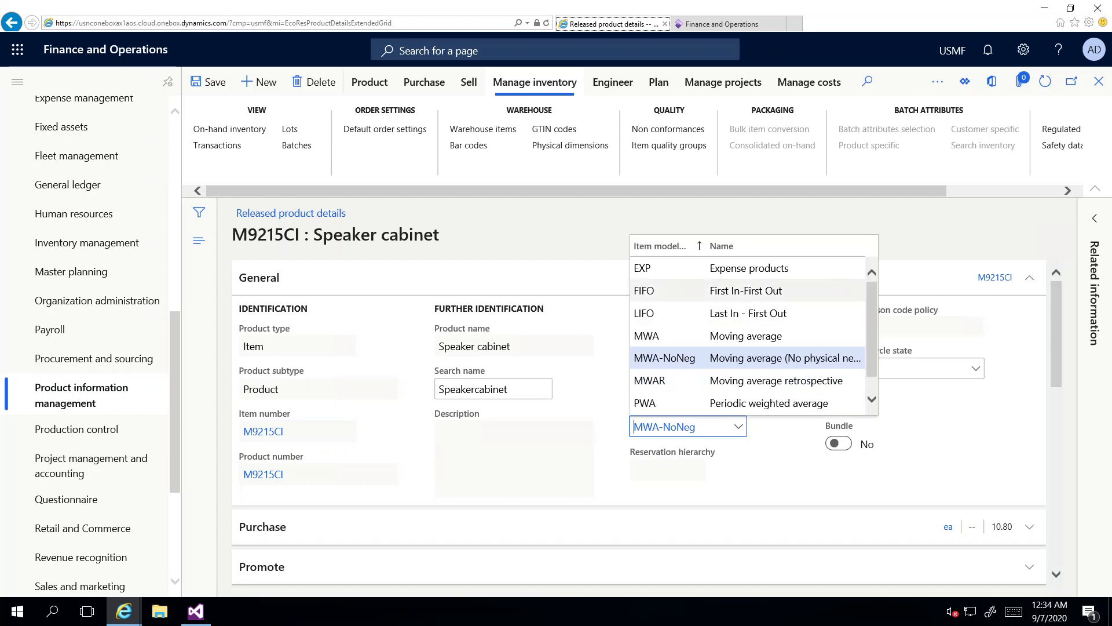
click(652, 291)
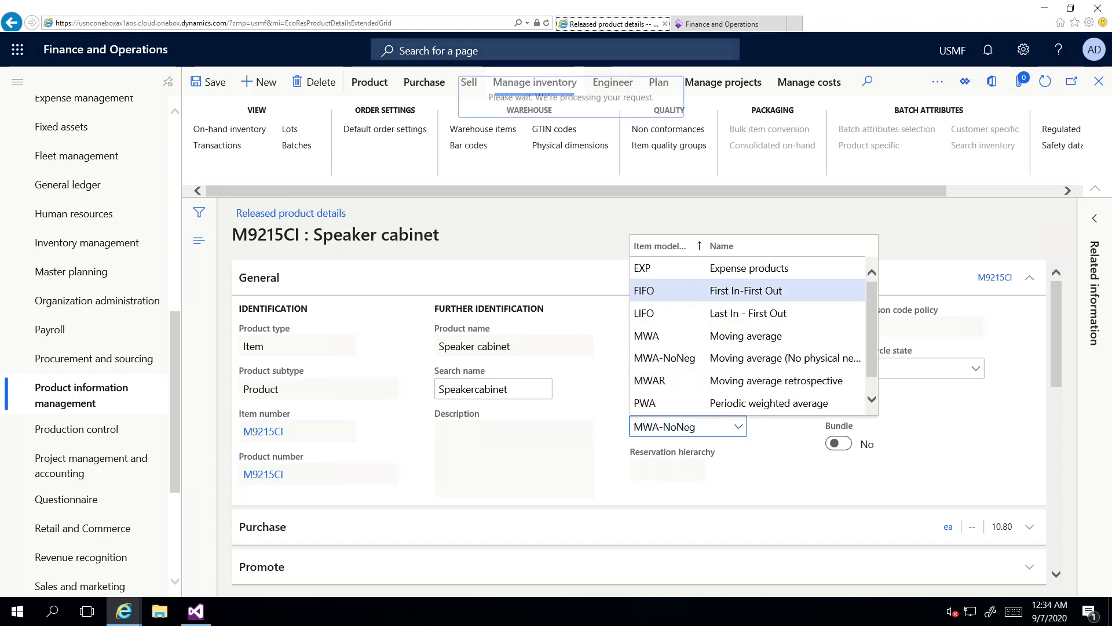
key(Return)
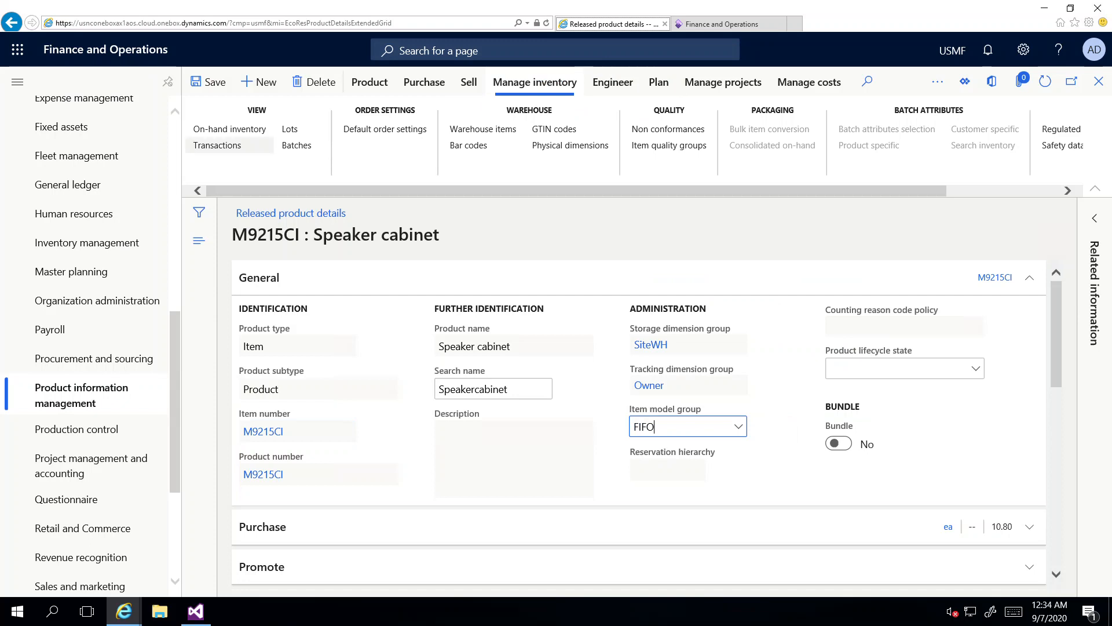
click(210, 82)
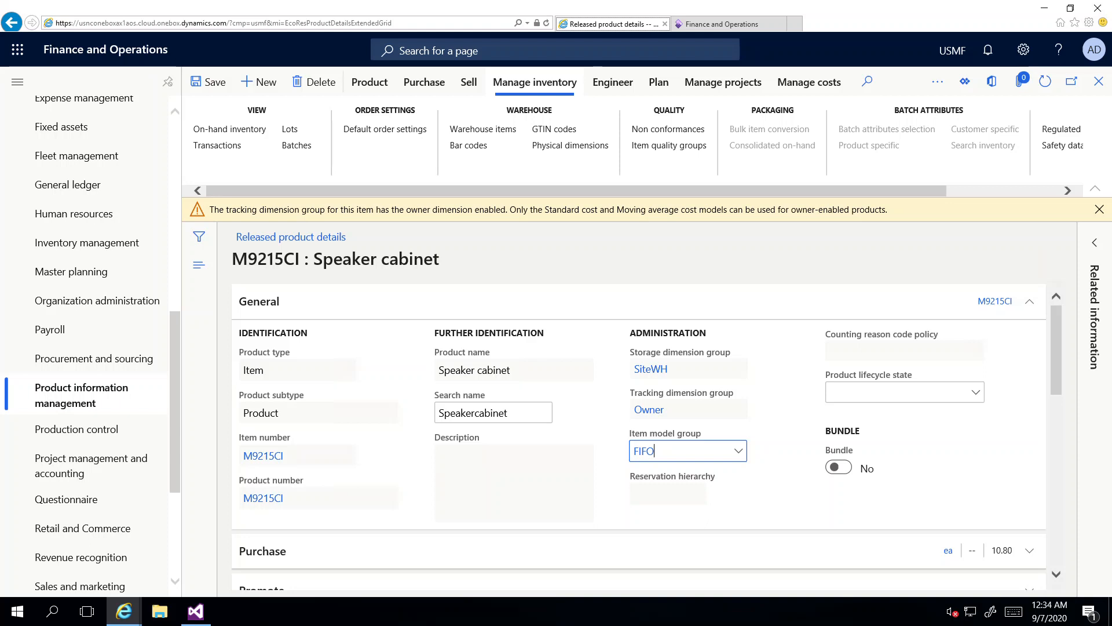
Step: Set M9215CI's item model group back to MWA-NoNeg and dismiss the owner cost-model warning
click(739, 451)
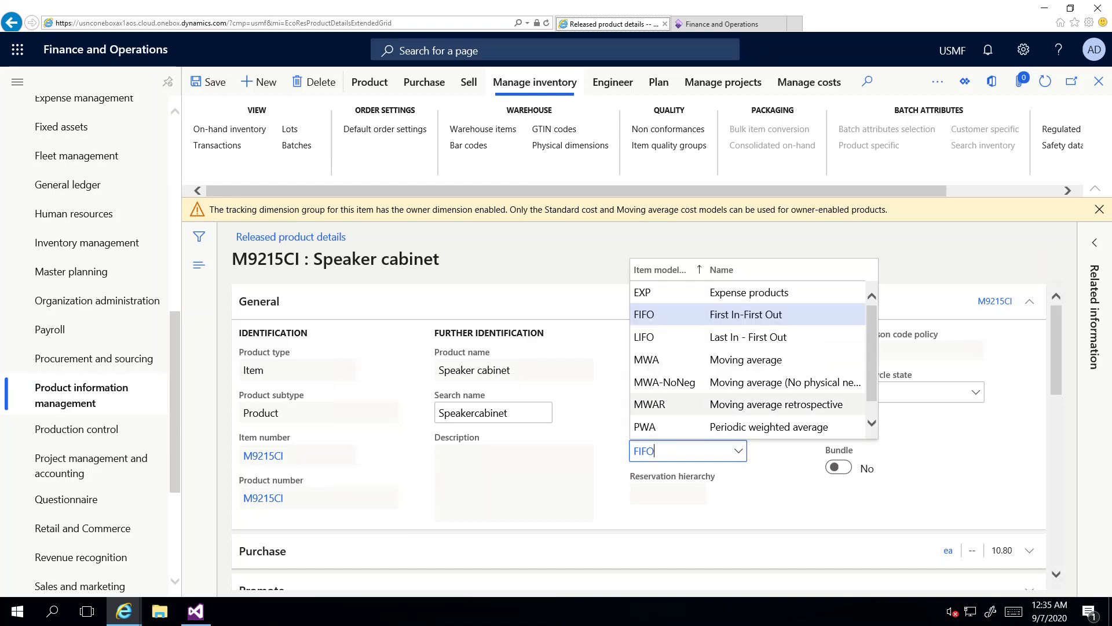
click(665, 382)
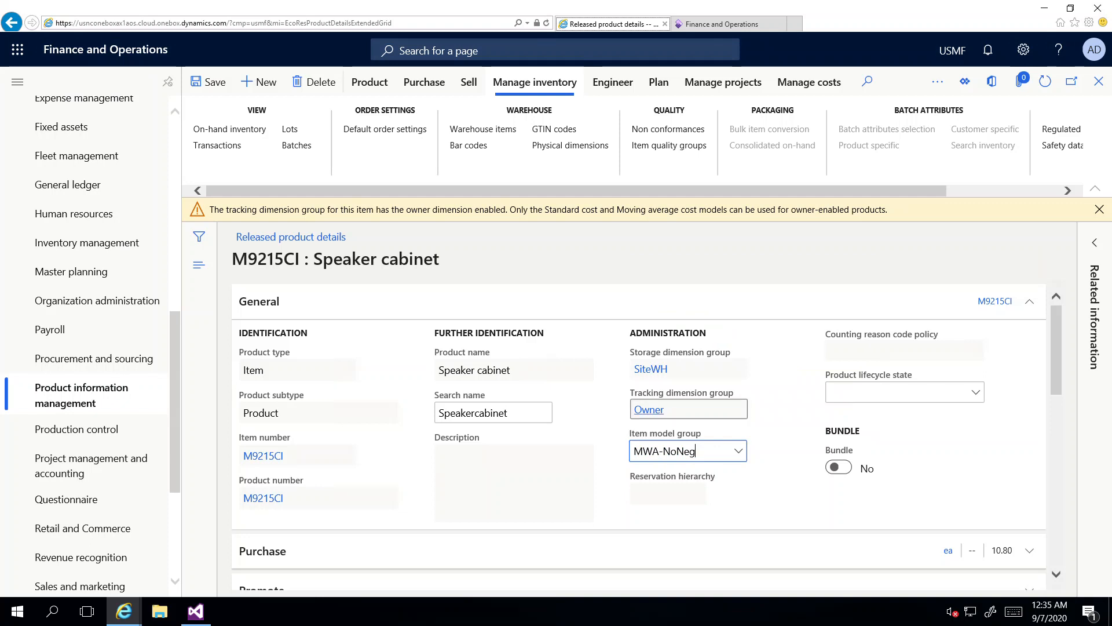
key(Tab)
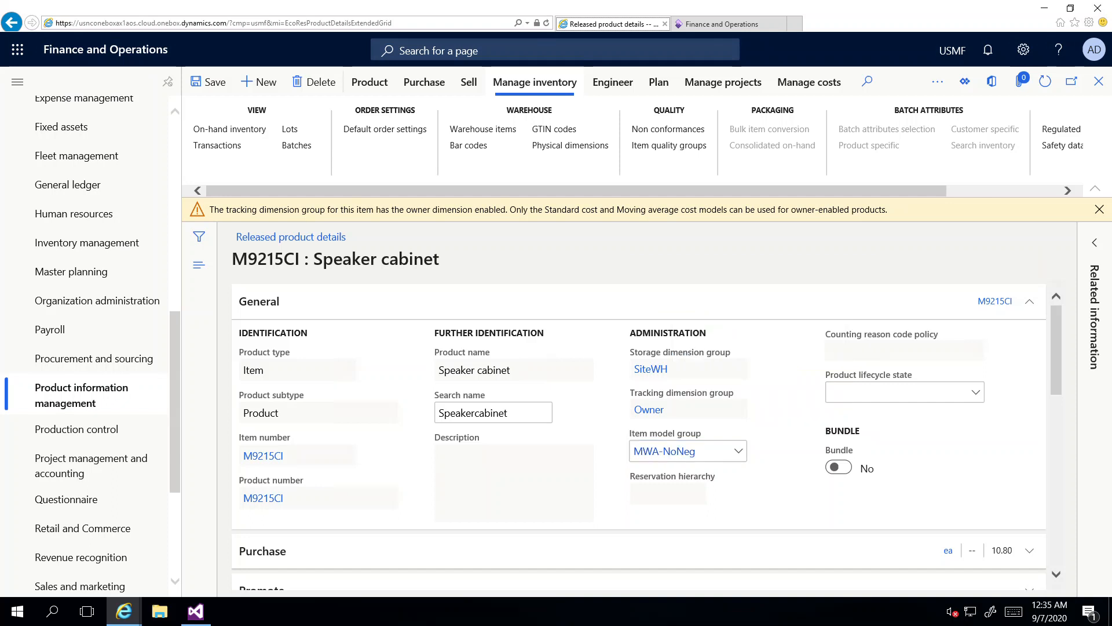
click(1099, 210)
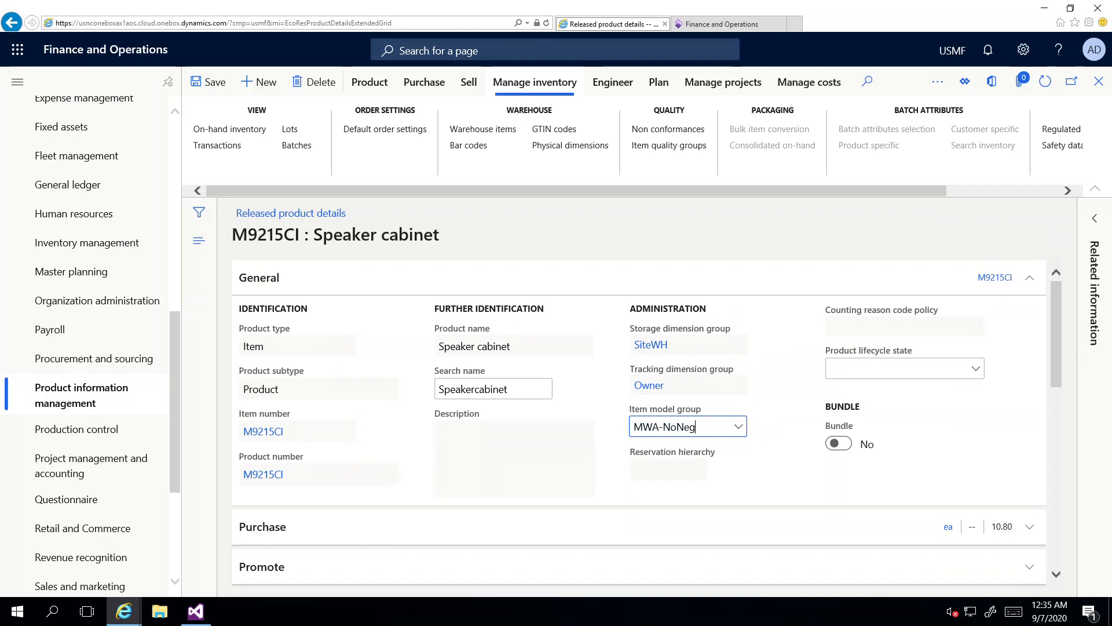
click(229, 129)
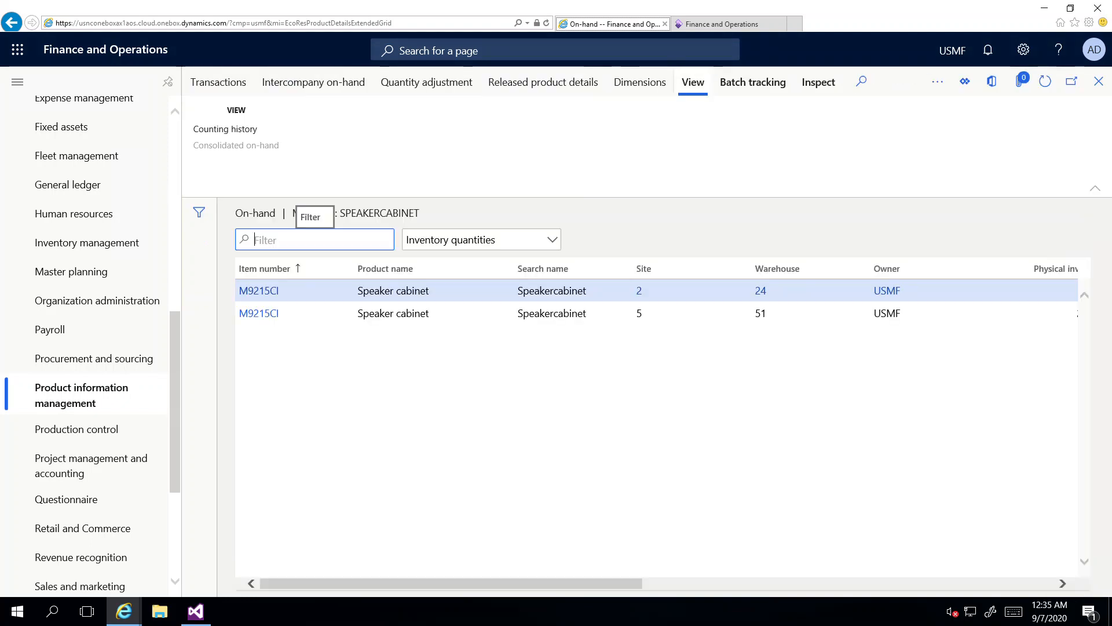
Step: Scroll the on-hand grid to check 1 unit at warehouse 24, 240 at warehouse 51, owner USMF
drag(451, 583, 528, 583)
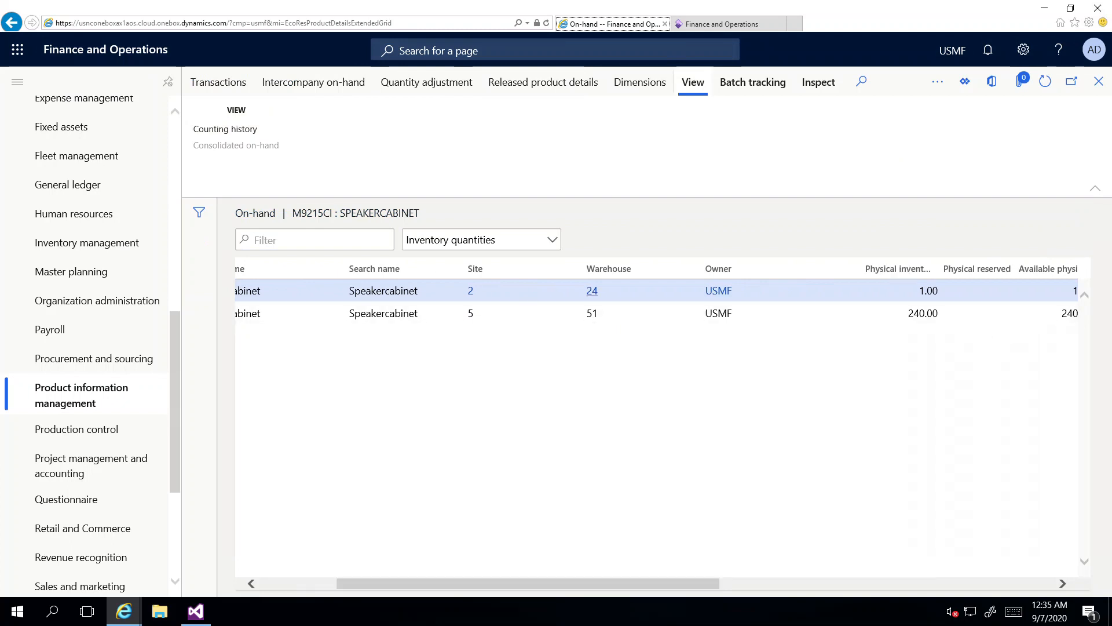
drag(528, 582, 452, 583)
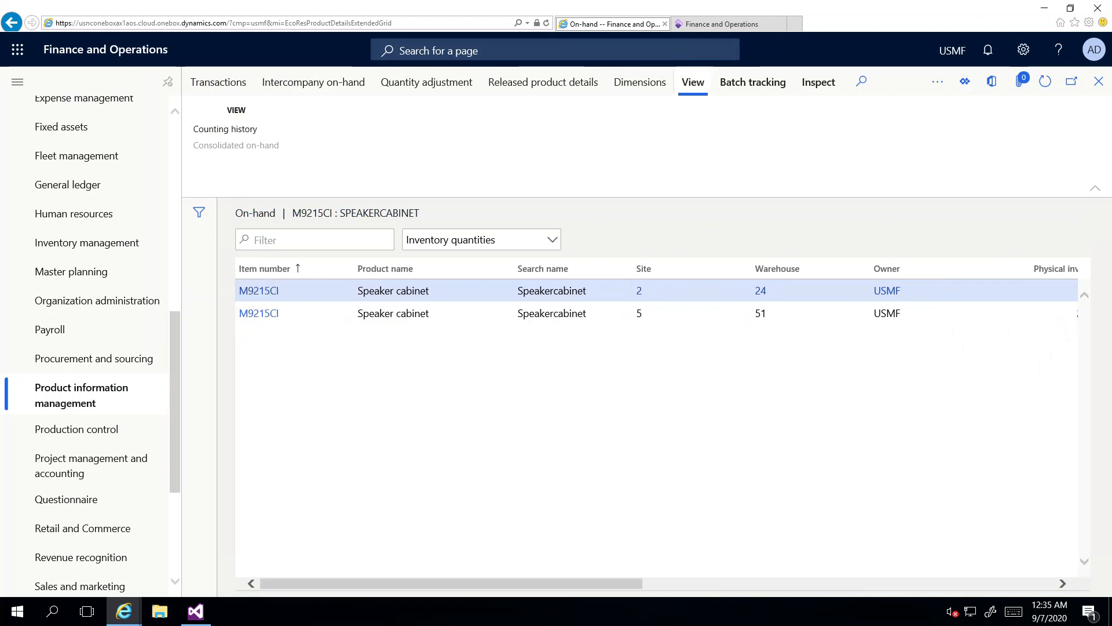
drag(451, 583, 589, 583)
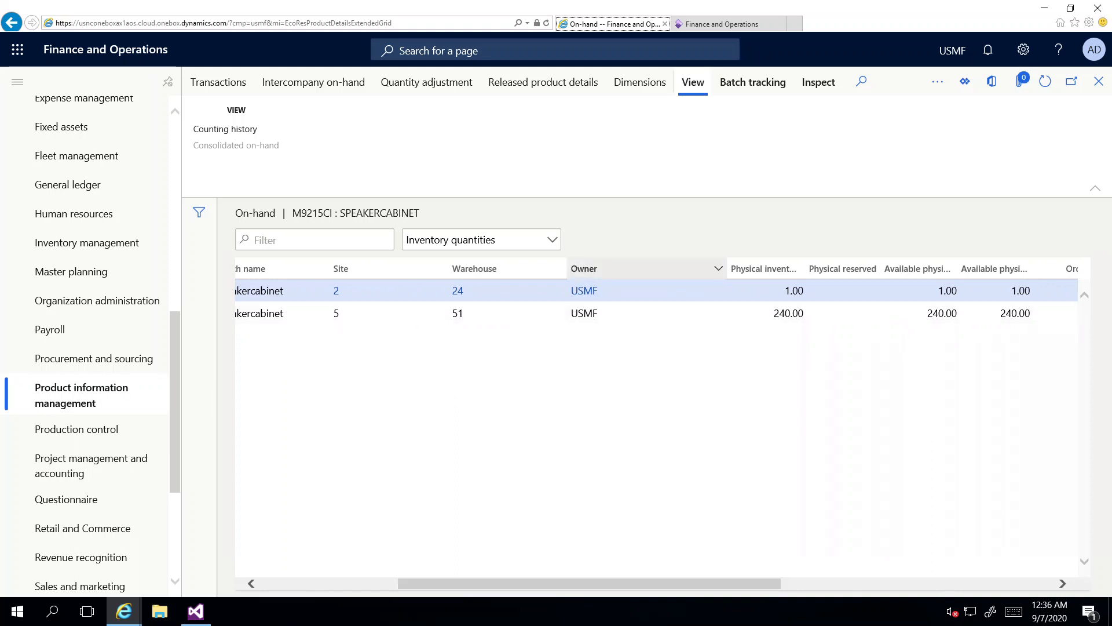
mouse_move(652, 314)
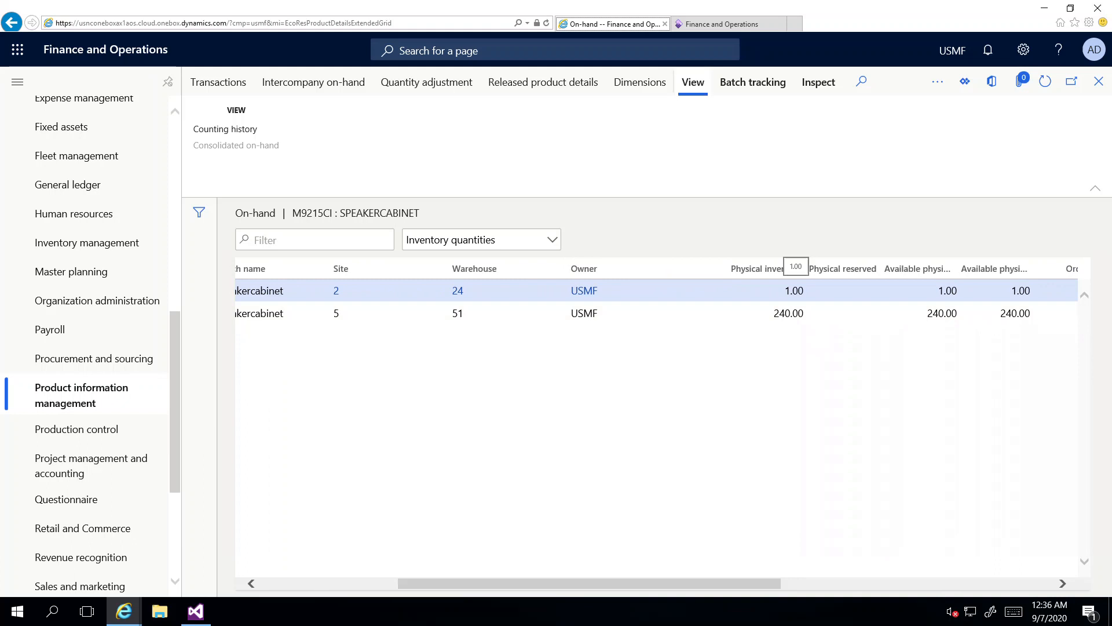
drag(589, 584, 452, 583)
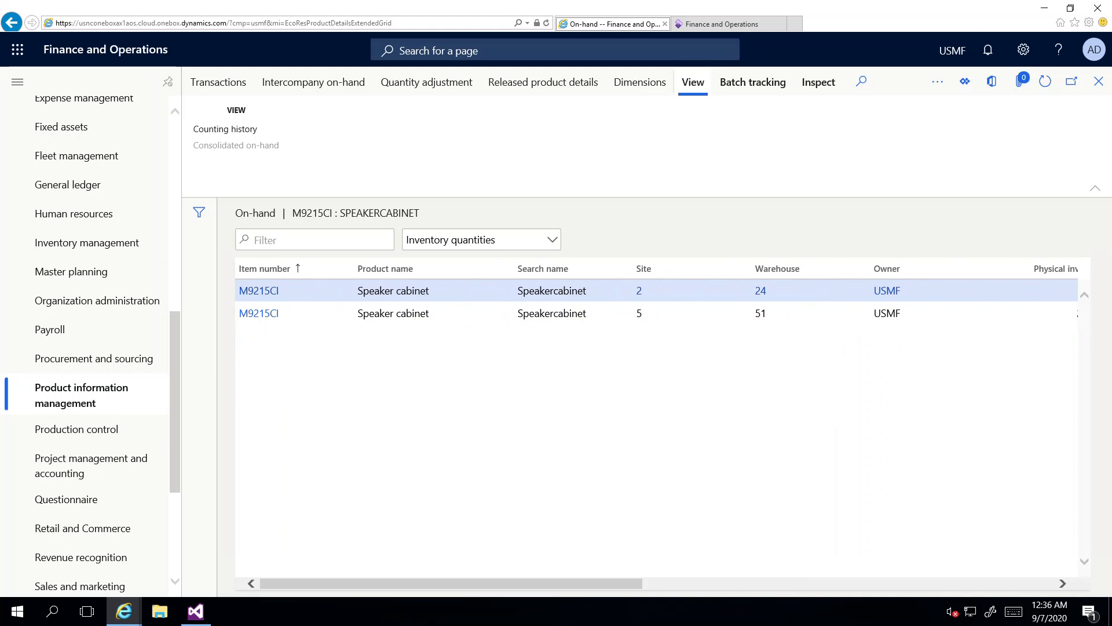
Step: Open Inventory management's Inventory owners setup, showing owners 1001, 1003, US-101, US-104 and USMF
scroll(87, 344, down, 3)
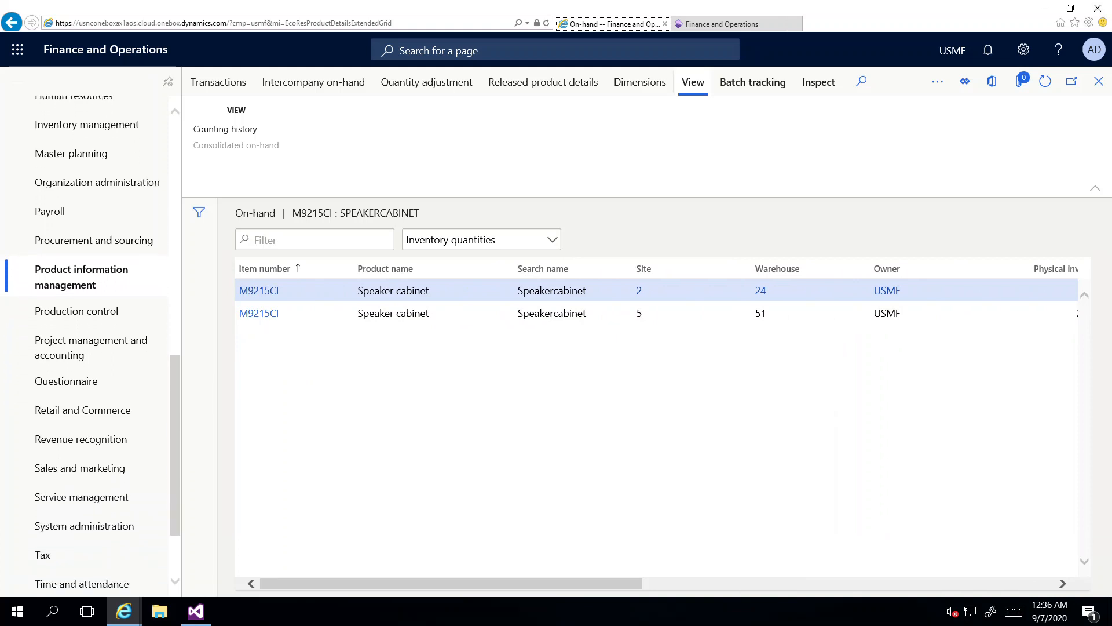
scroll(87, 344, down, 1)
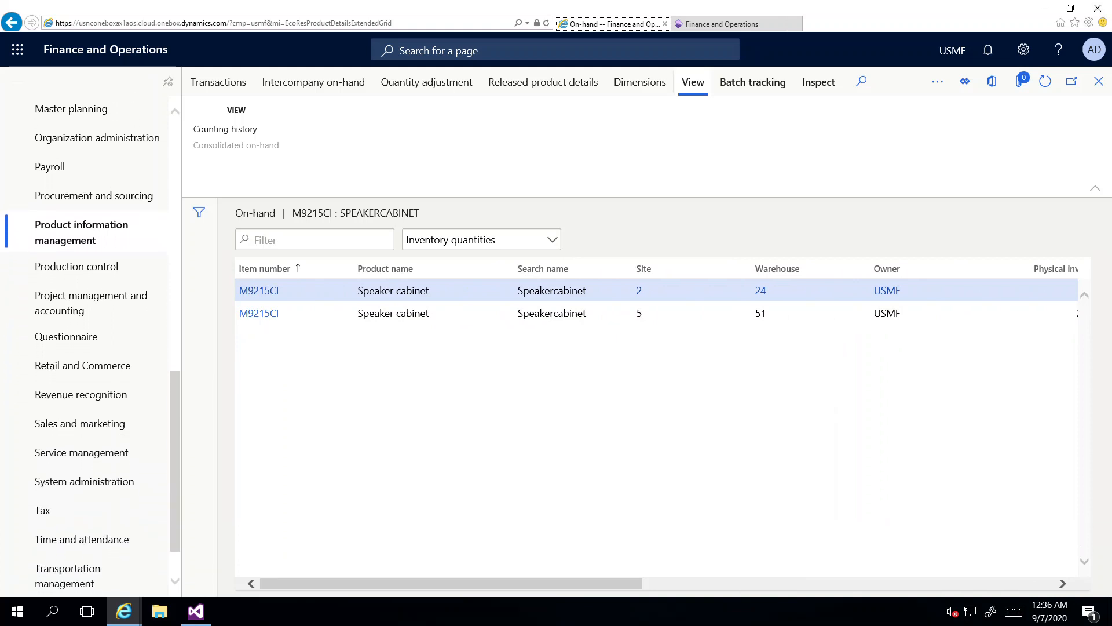
scroll(87, 344, down, 1)
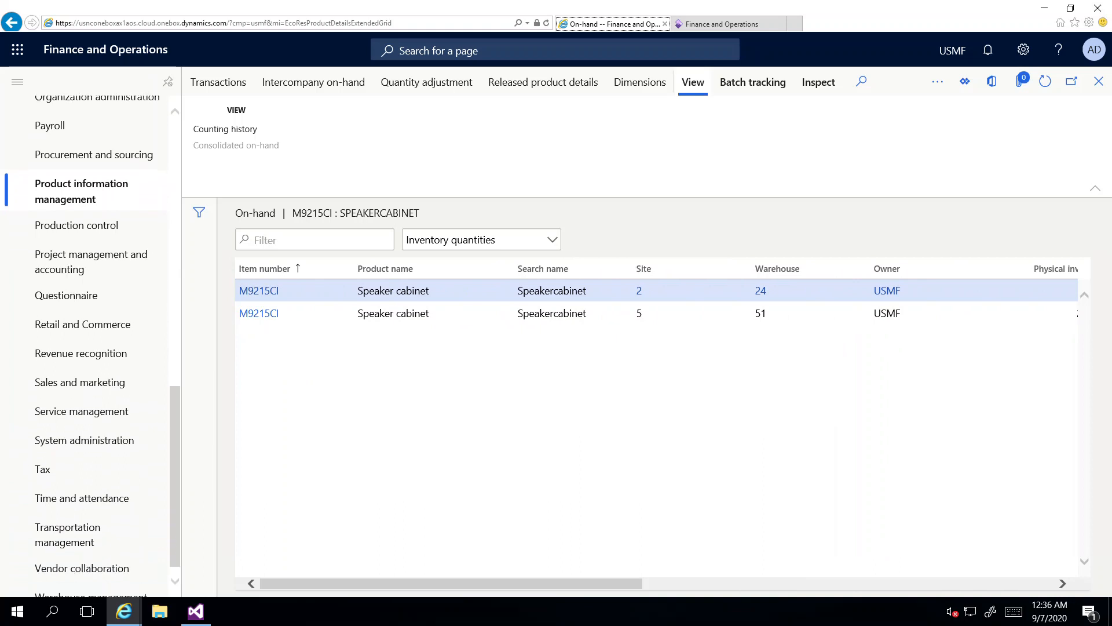
scroll(87, 344, down, 1)
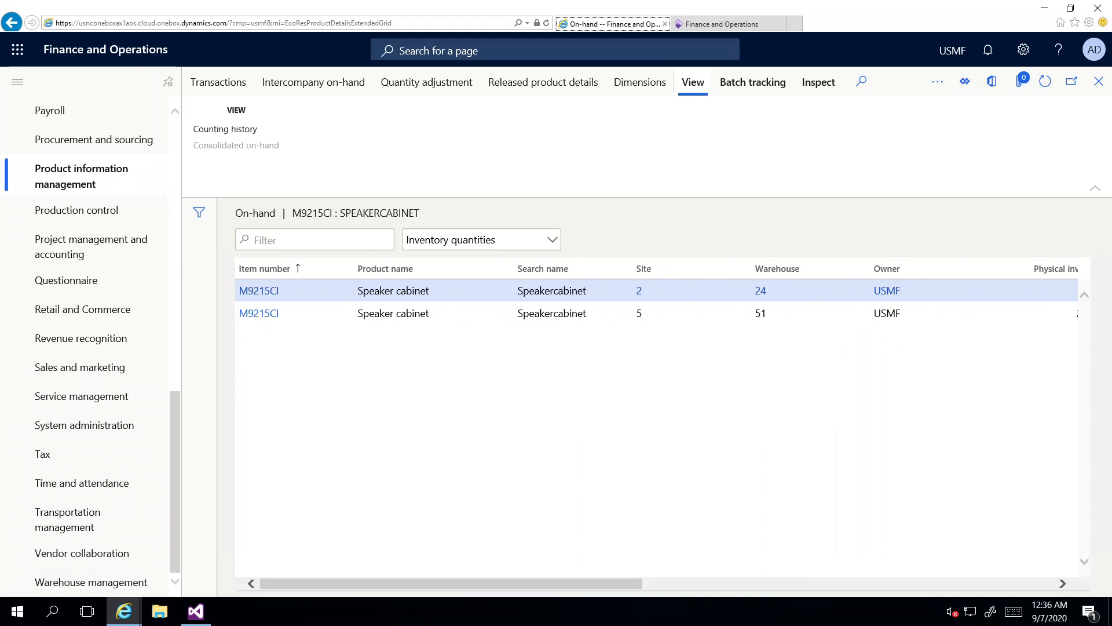
scroll(87, 344, up, 5)
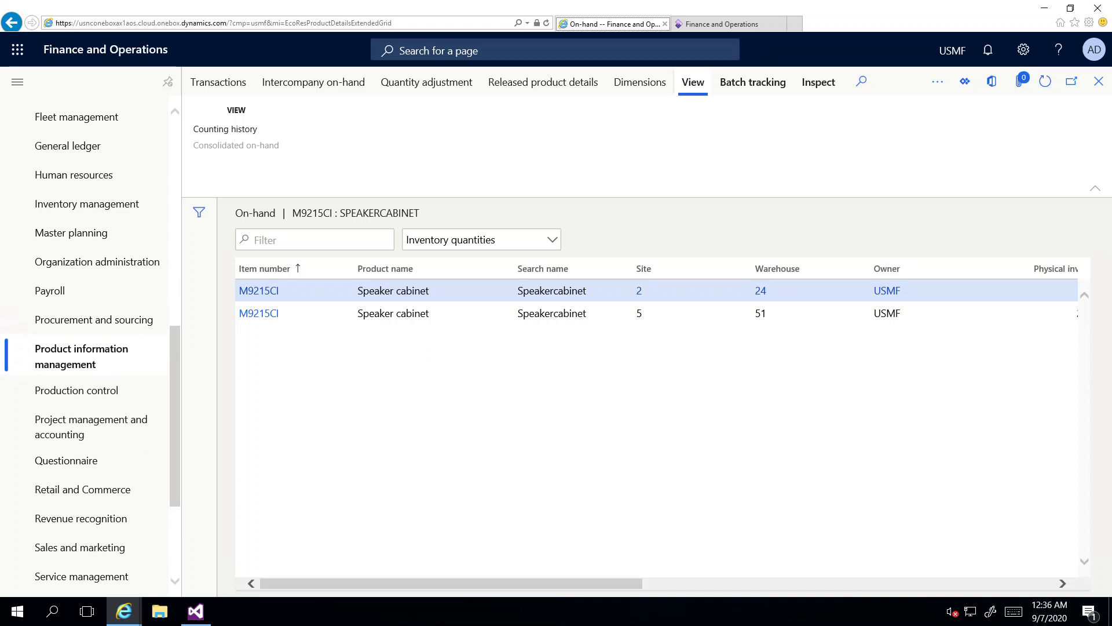
click(87, 236)
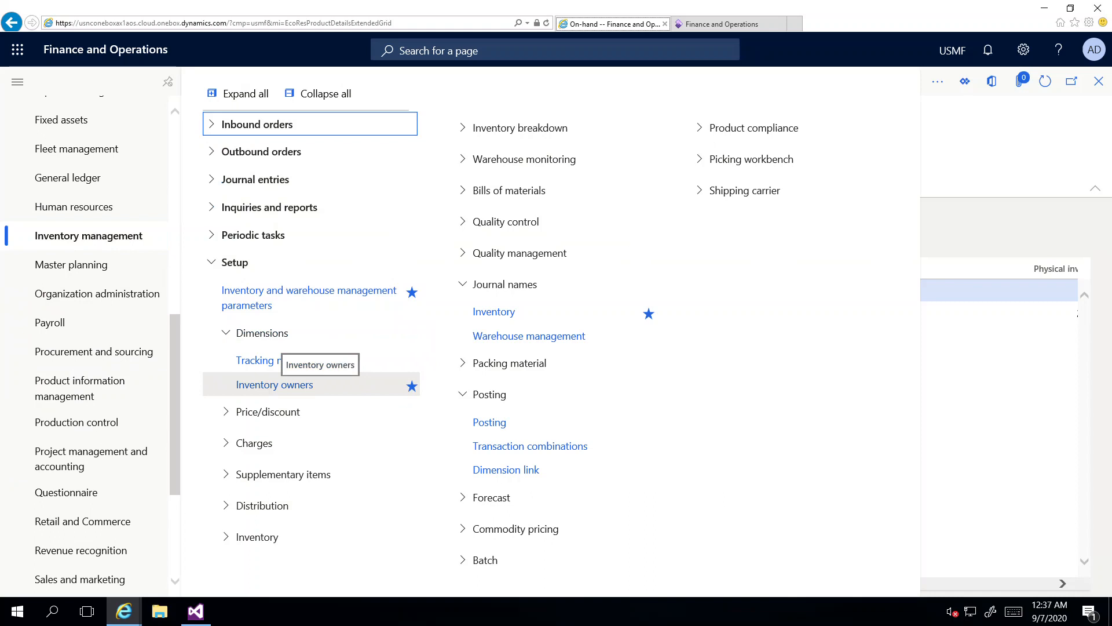
click(275, 385)
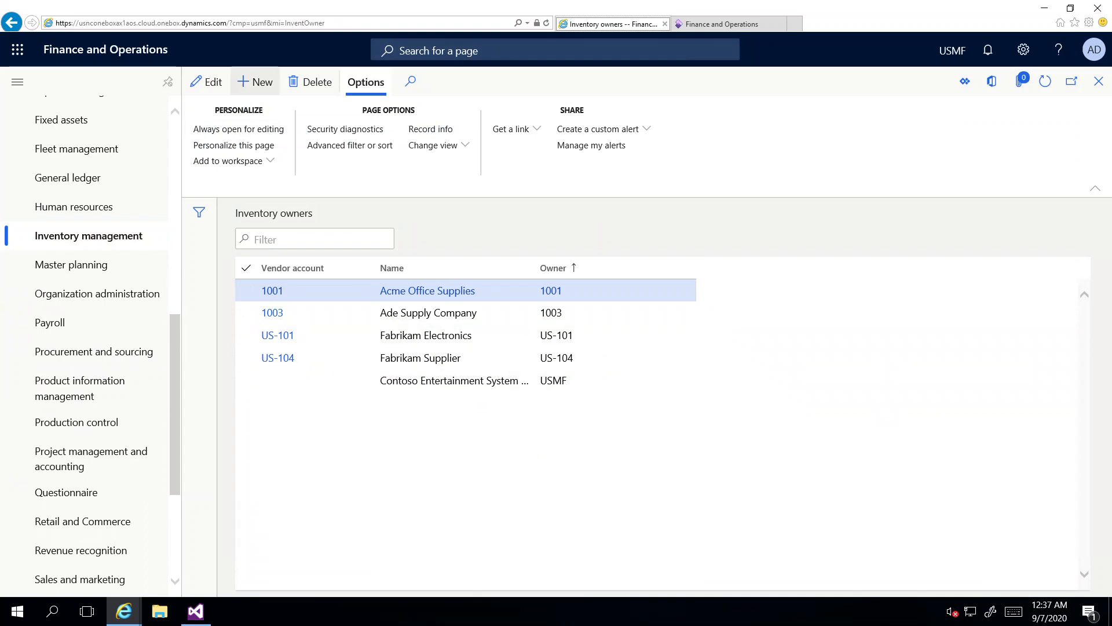
Step: Add vendor JP-001, Contoso Chemicals Japan, as an inventory owner, then search Windows for Notepad
click(255, 82)
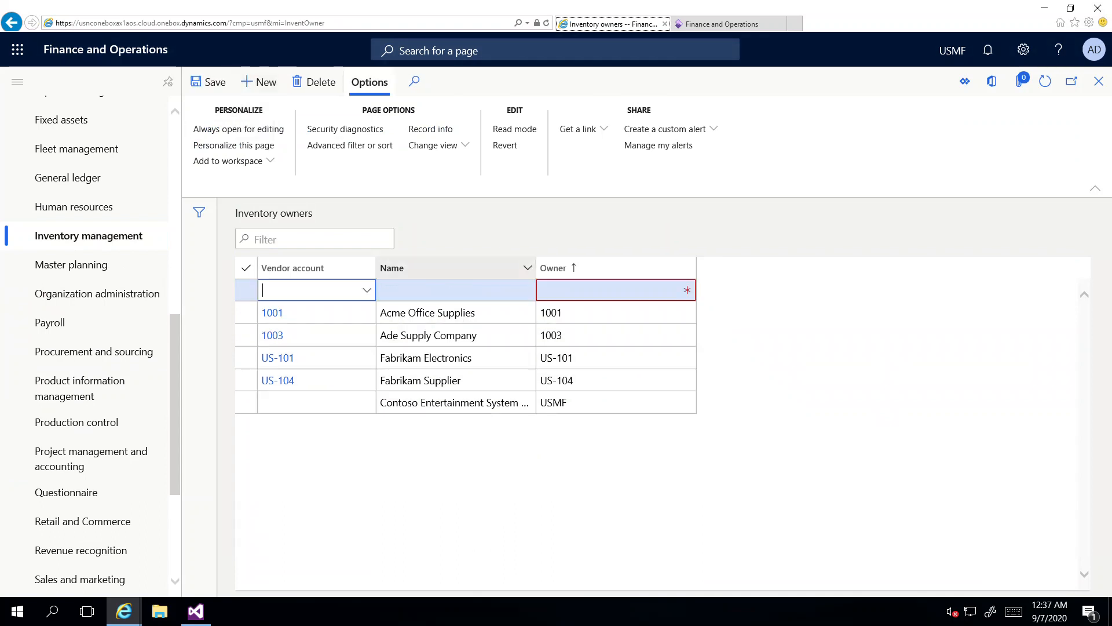
click(366, 290)
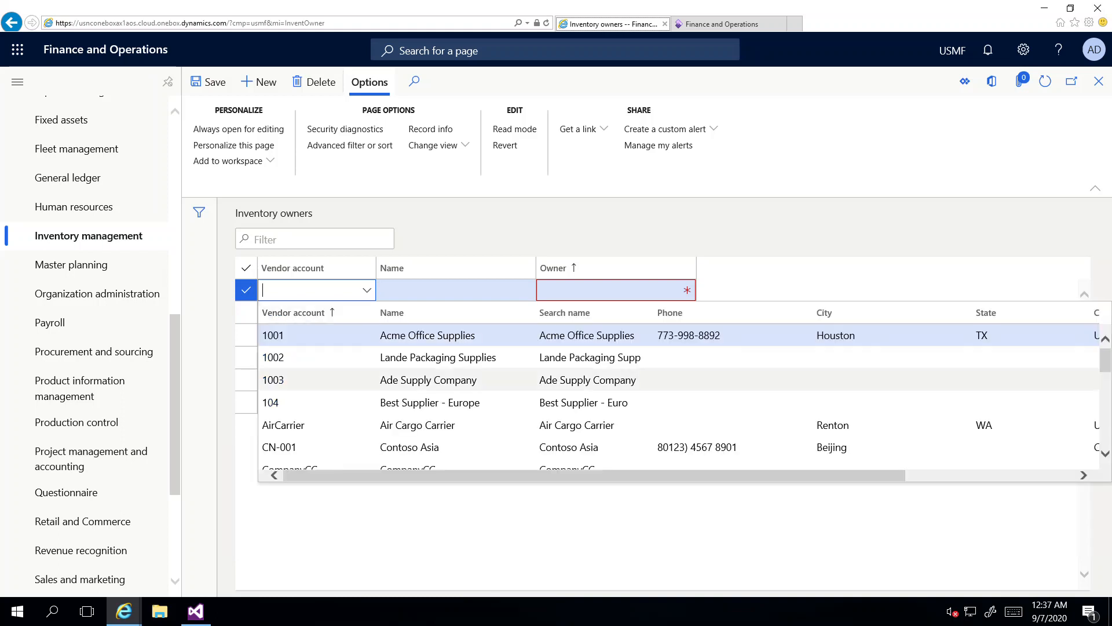
scroll(463, 411, down, 2)
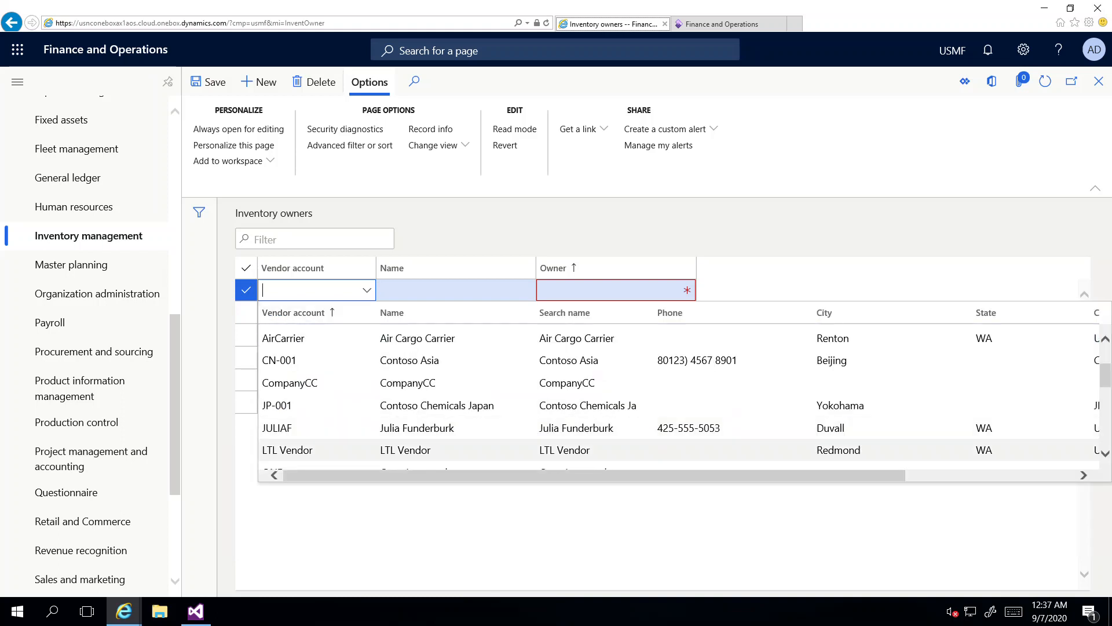
click(278, 405)
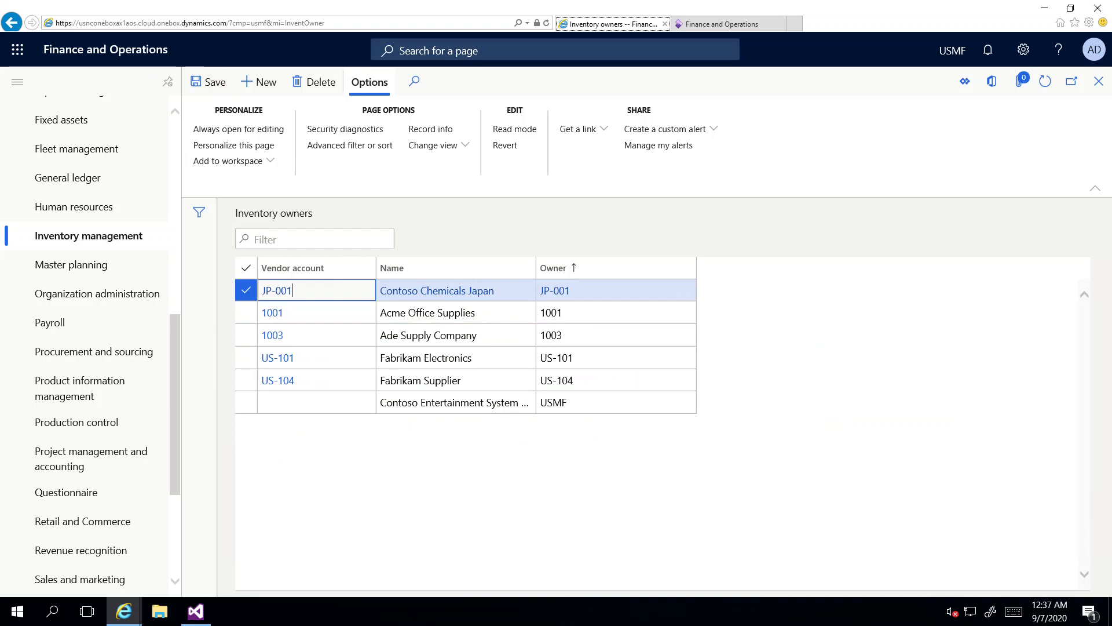
click(52, 610)
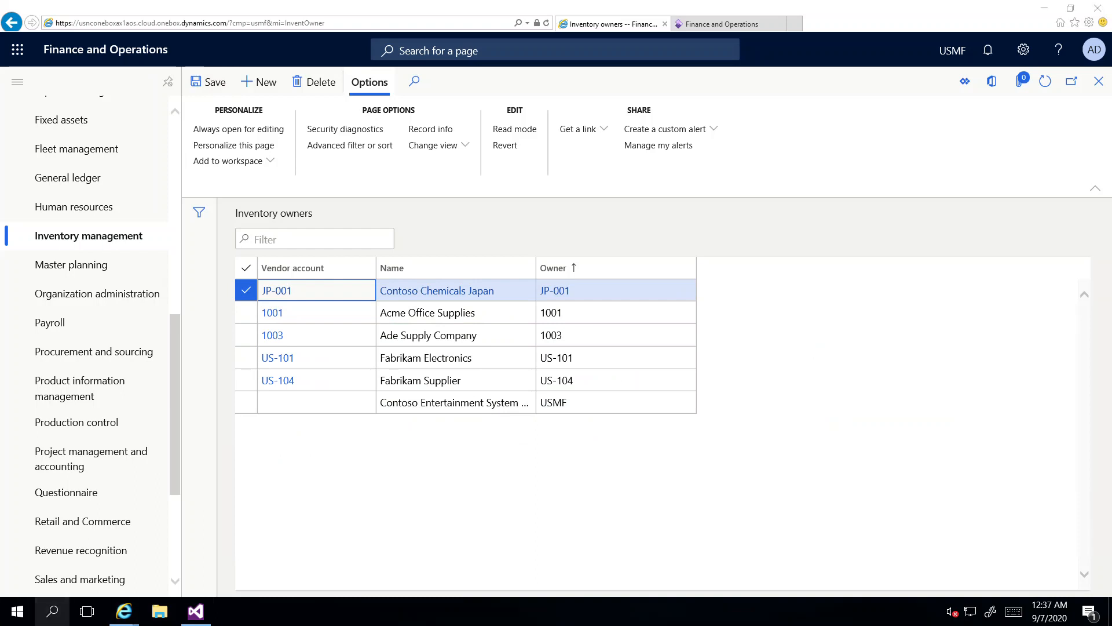
text(n)
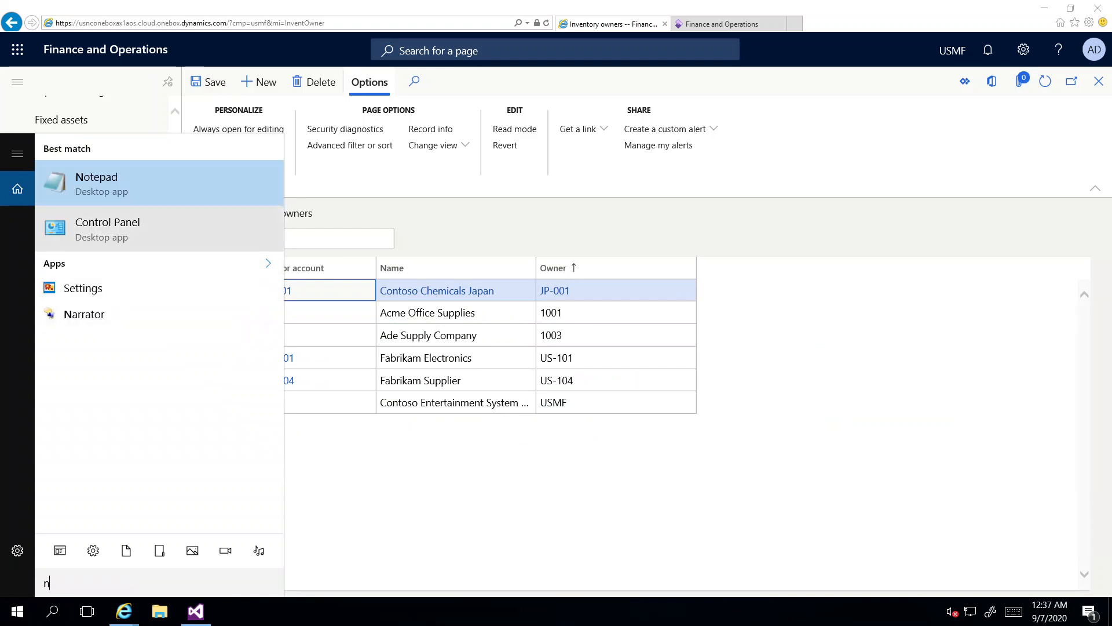
Step: In Notepad, type step 1 (Tracing dimension group - Owner) and step 2 on released product settings
key(Return)
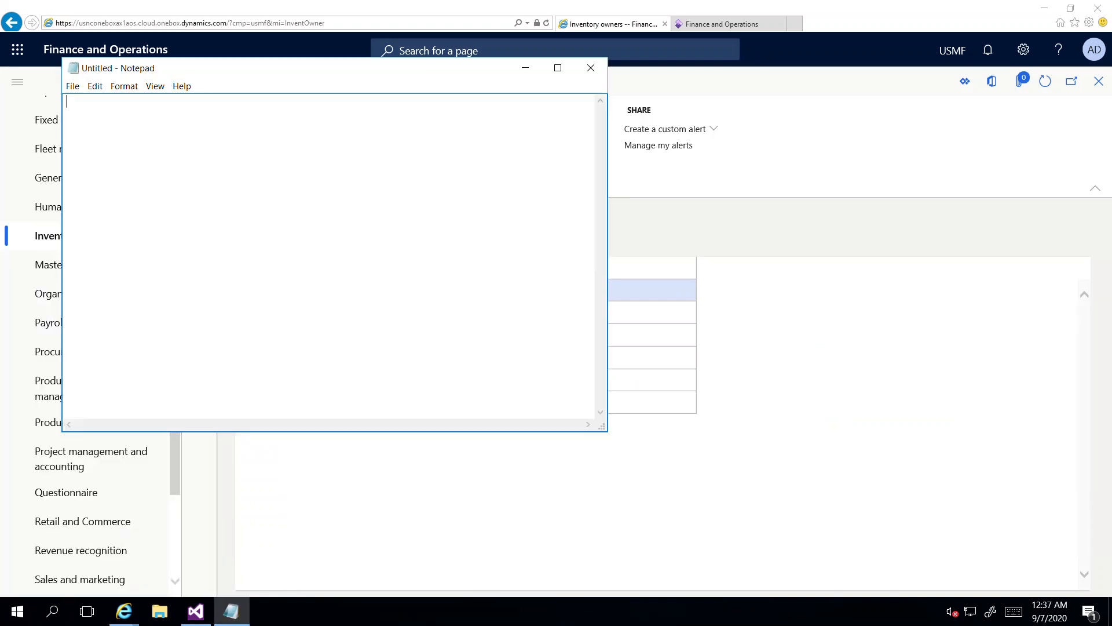
drag(302, 68, 846, 164)
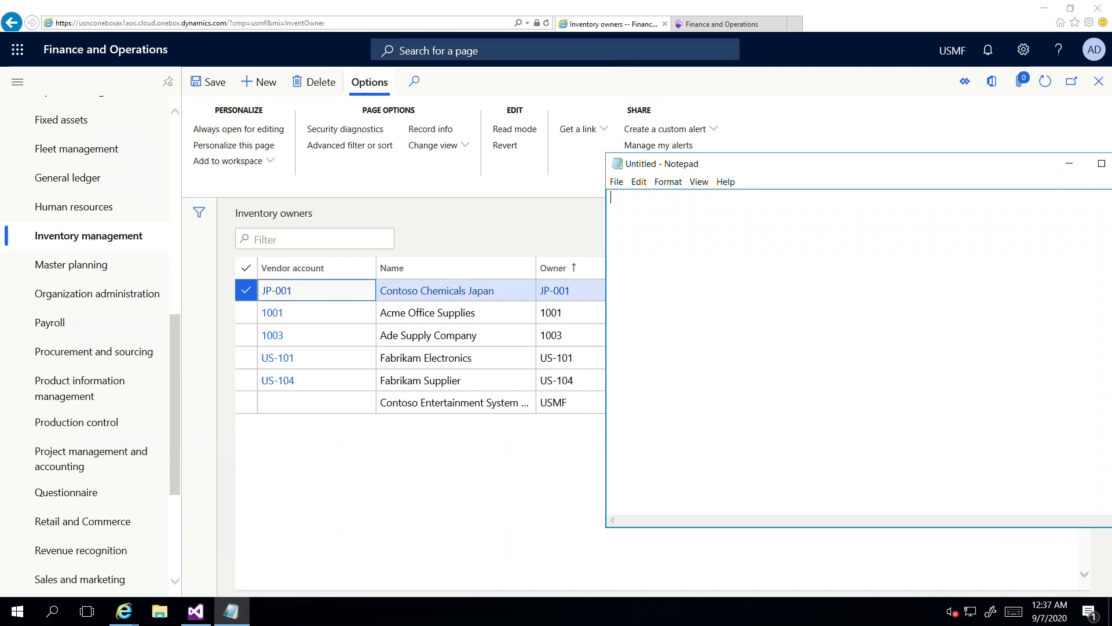
text(1. )
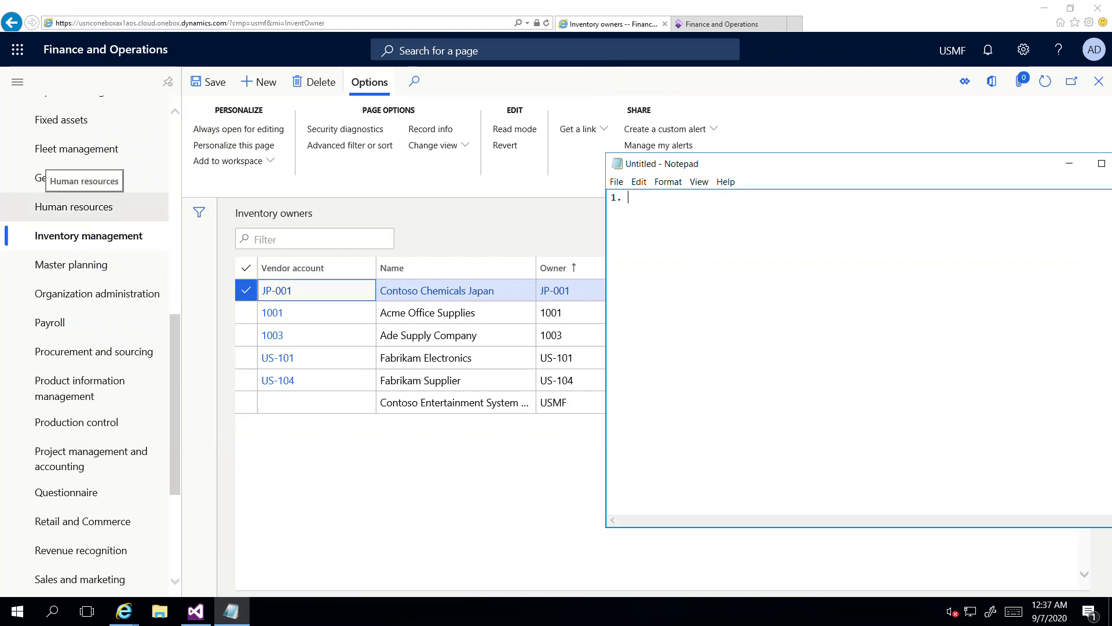
text(Tracing dimension group)
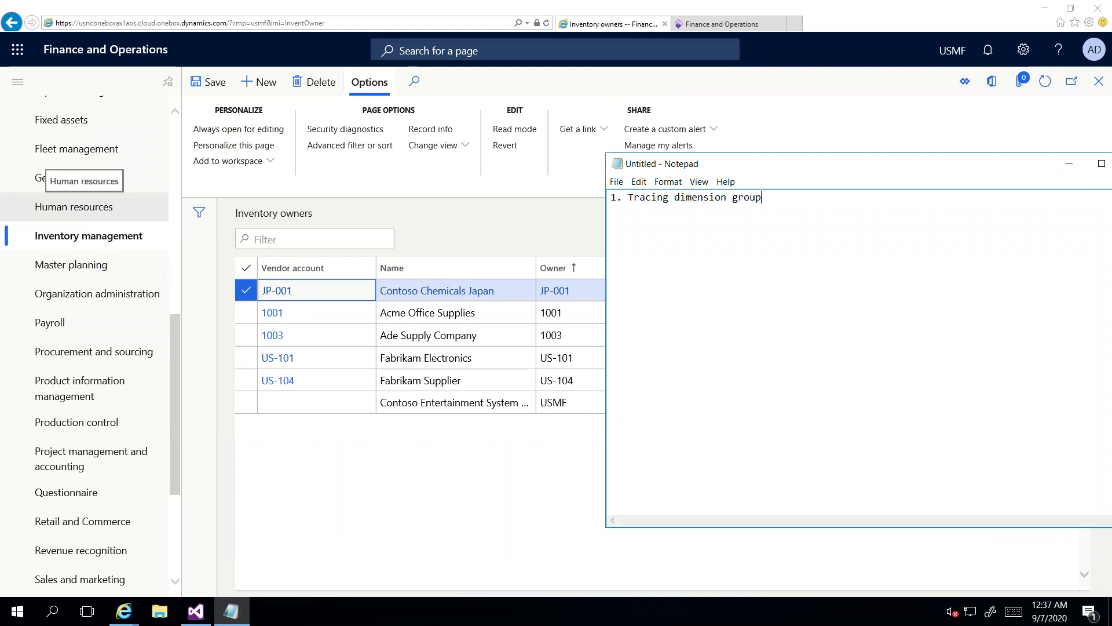
text( - Owner)
text(2. re)
key(BackSpace)
key(BackSpace)
text(Released product)
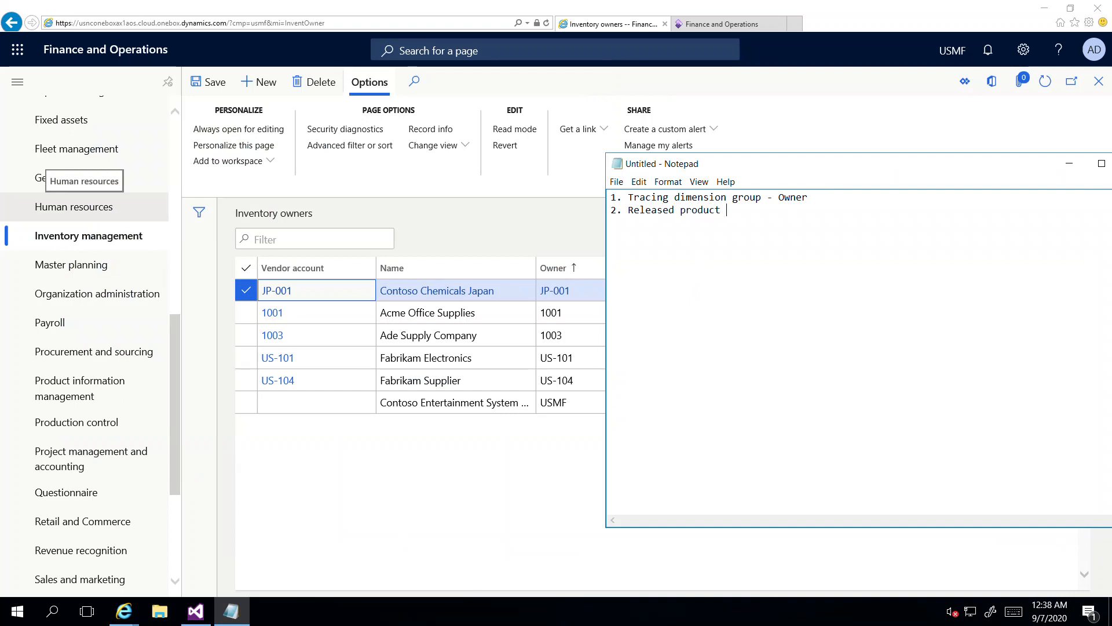
text( - Owner tracing dimension group and)
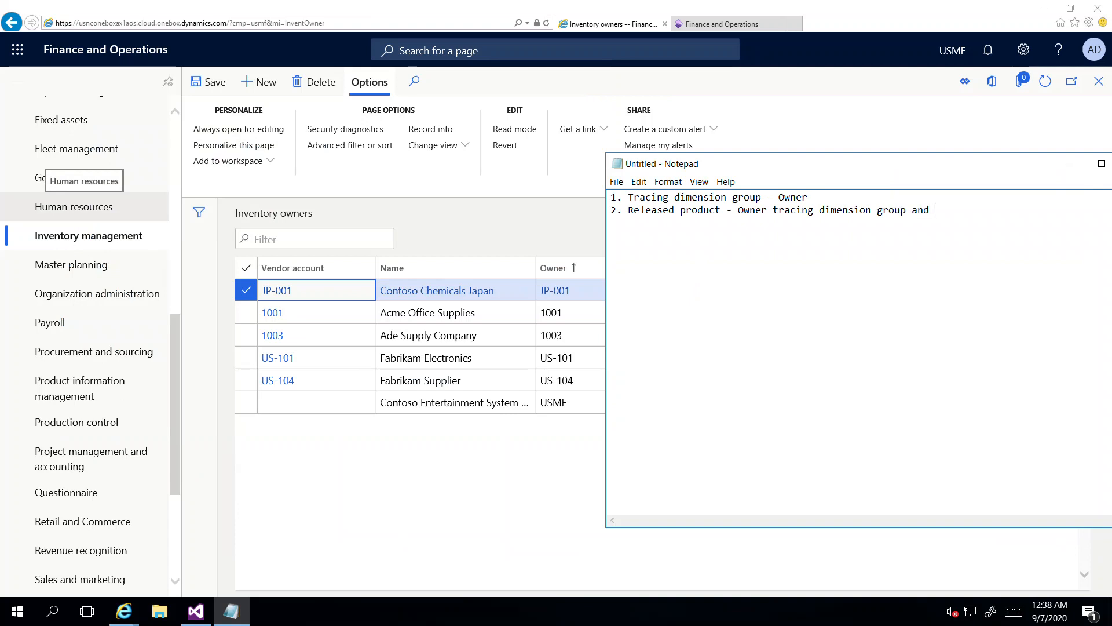
text( Item model group - Standard)
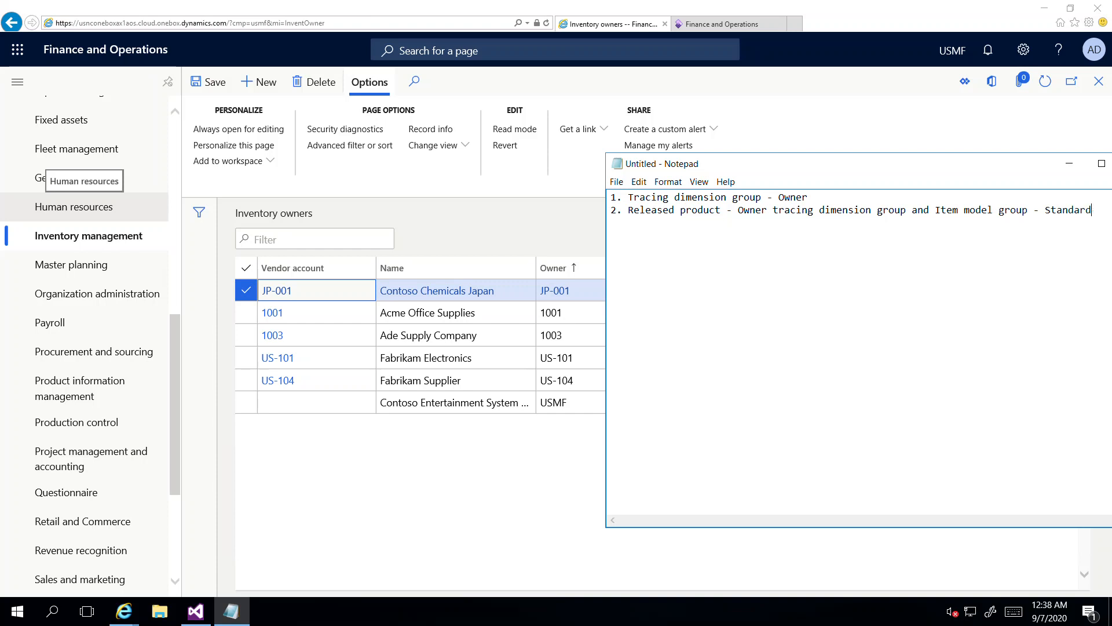
text( cos)
drag(811, 164, 581, 169)
text(st/movi)
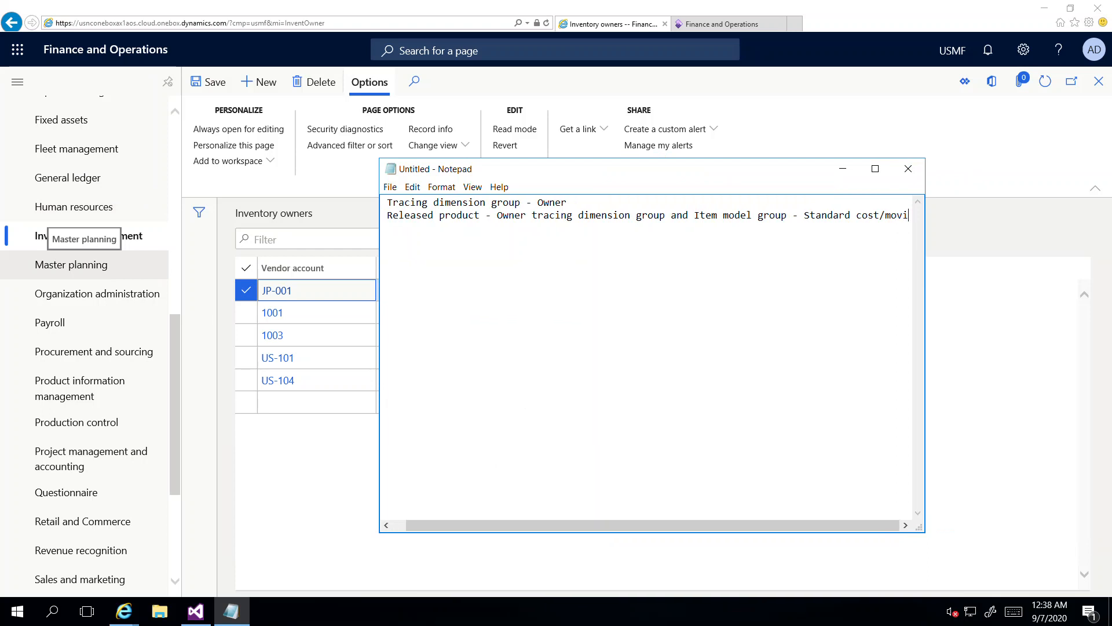
text(ng average)
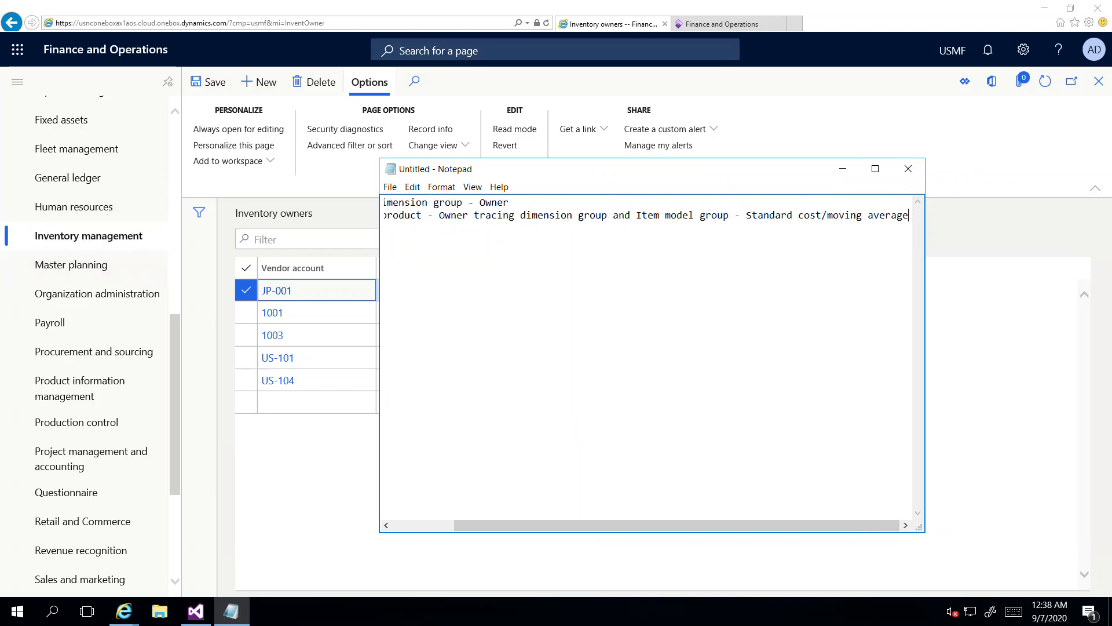
Step: Turn on word wrap, widen Notepad, add '3. Inventory owners' and begin line 4
click(441, 187)
click(467, 202)
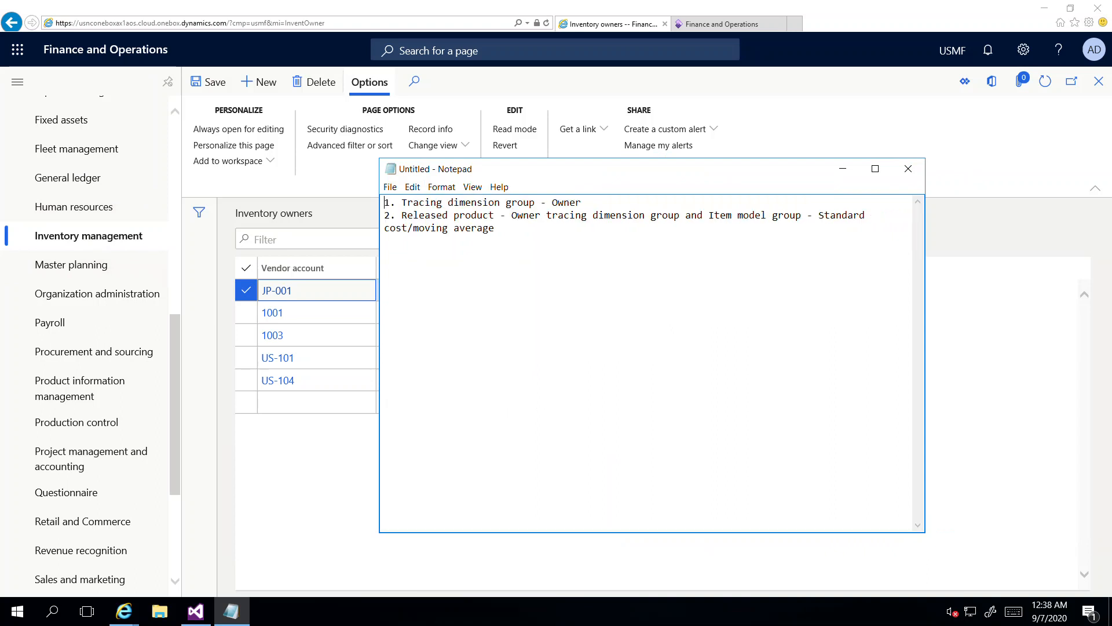
drag(925, 348, 985, 347)
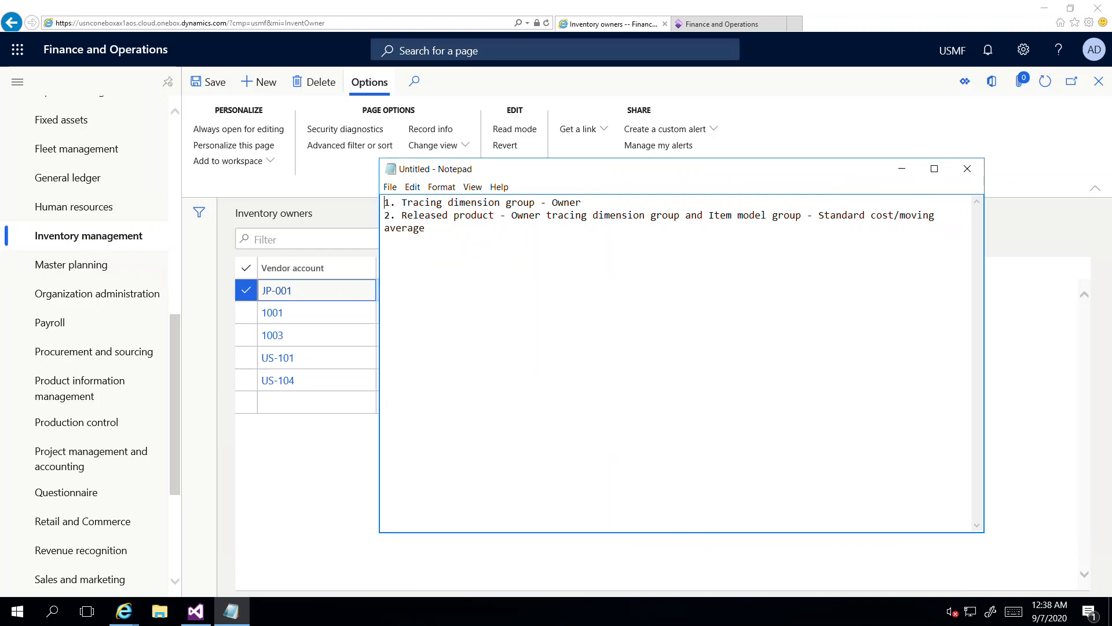
drag(985, 348, 1024, 348)
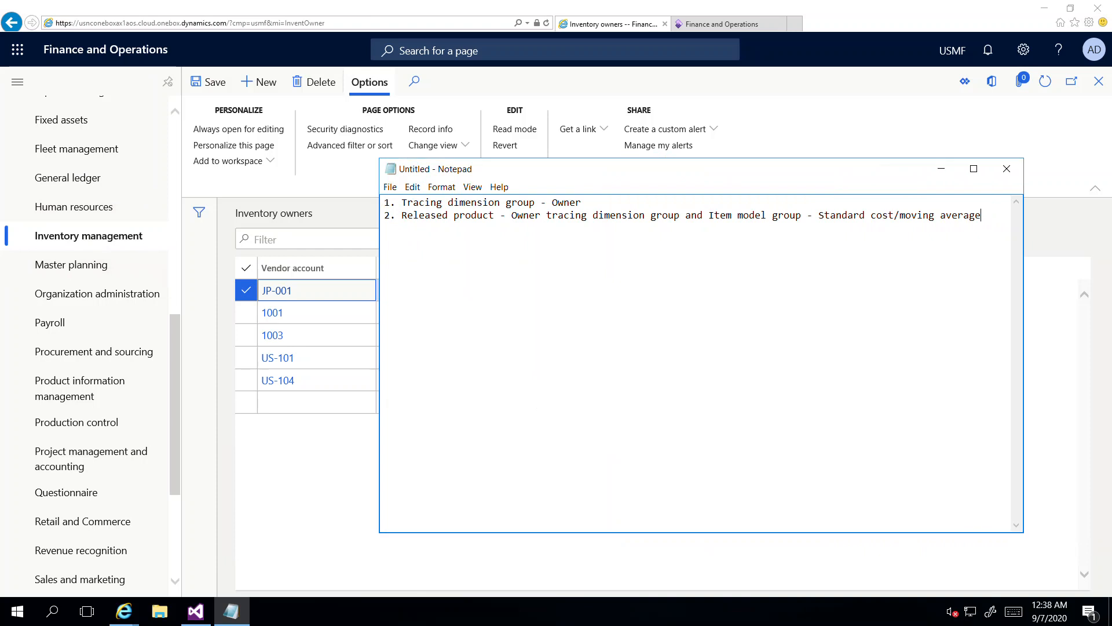
text(3. )
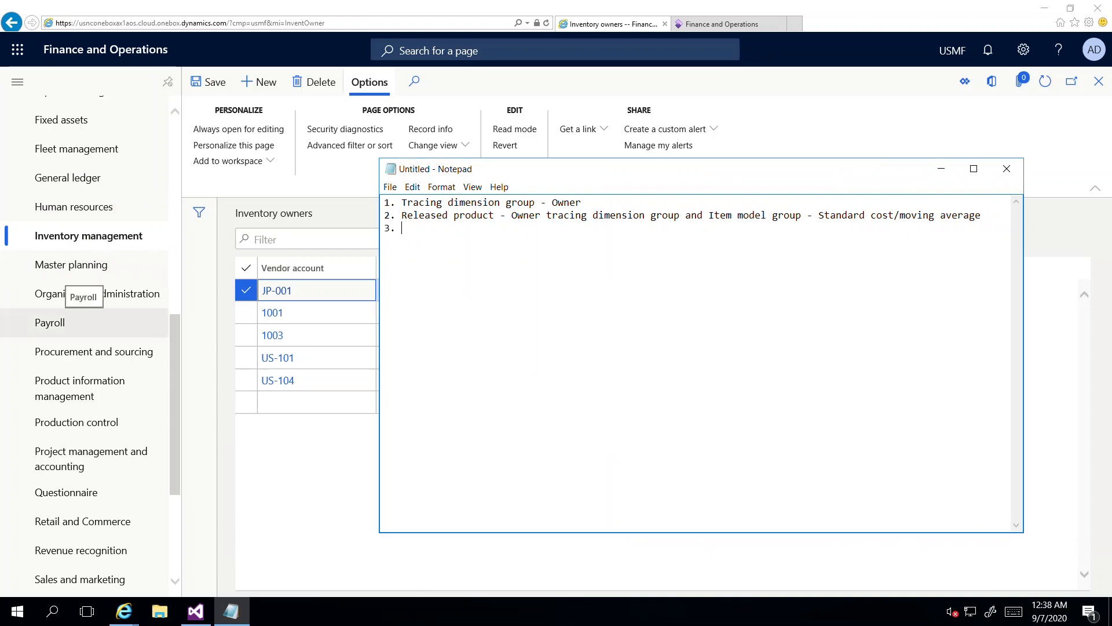
text(Inventory owners)
key(Return)
text(4.)
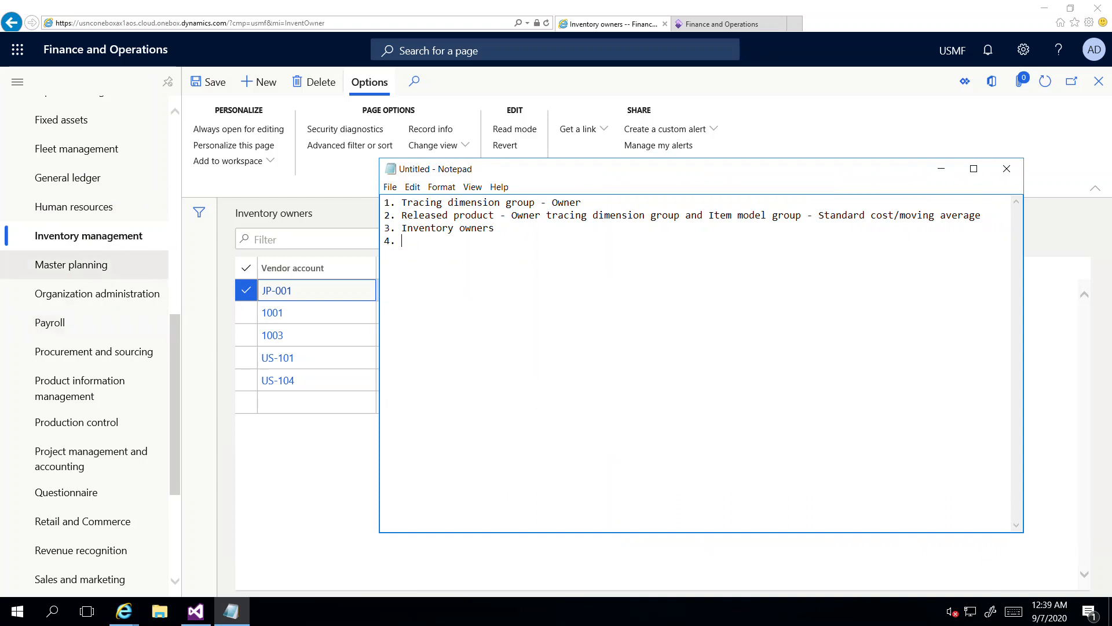
key(alt+Tab)
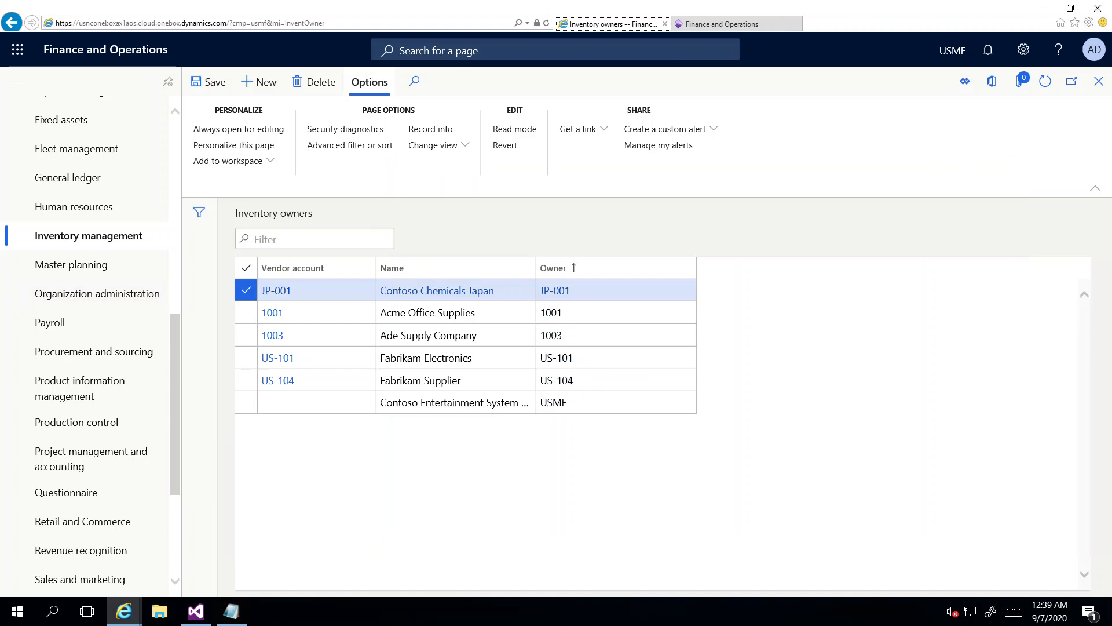
Step: Go to Inventory journal names and select the IOwner ownership change journal
click(88, 235)
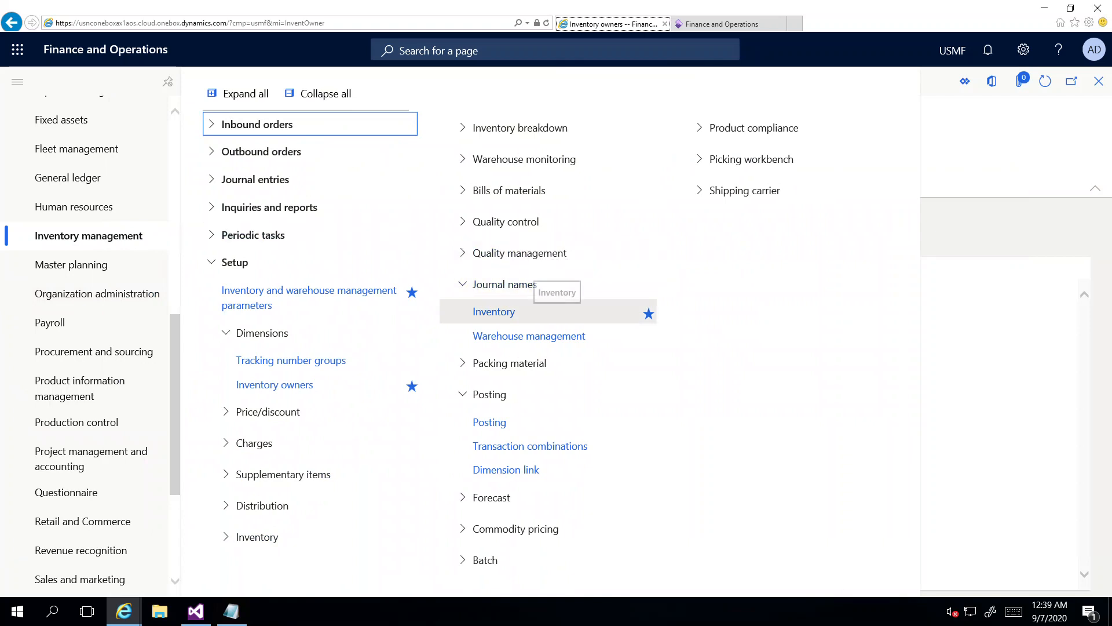
click(494, 311)
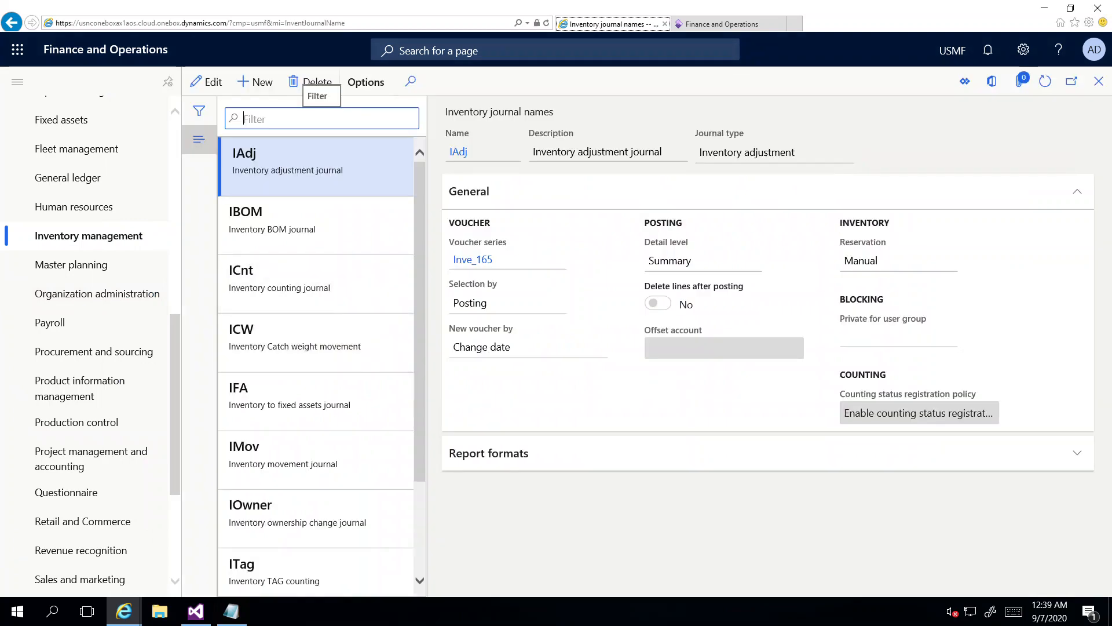
click(269, 505)
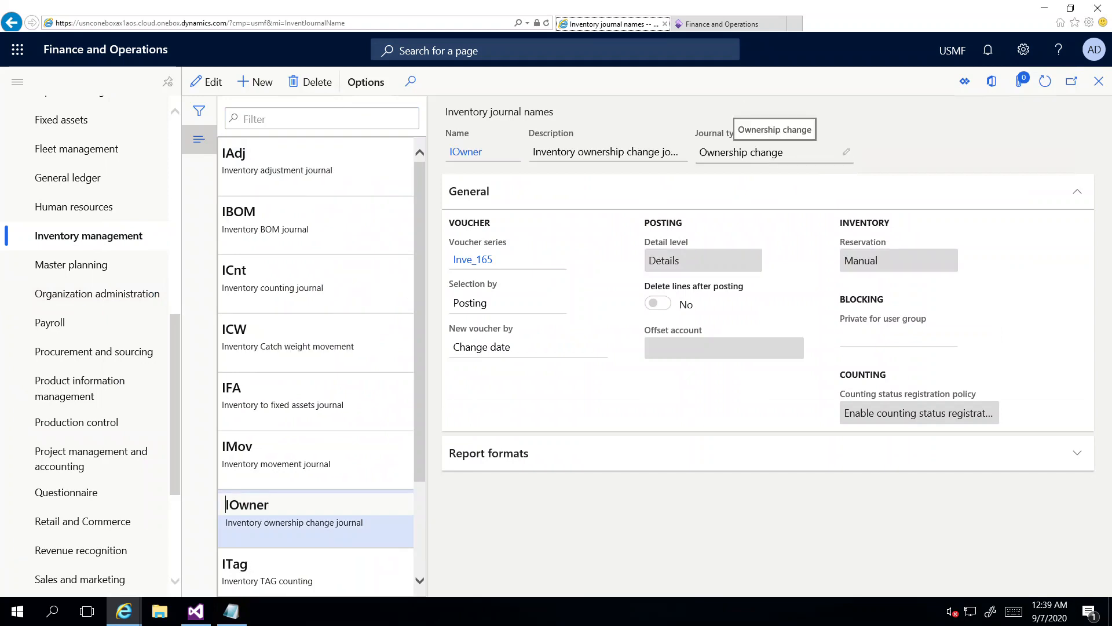
Step: Create a trial journal name with type Ownership change, then delete the blank record
click(255, 82)
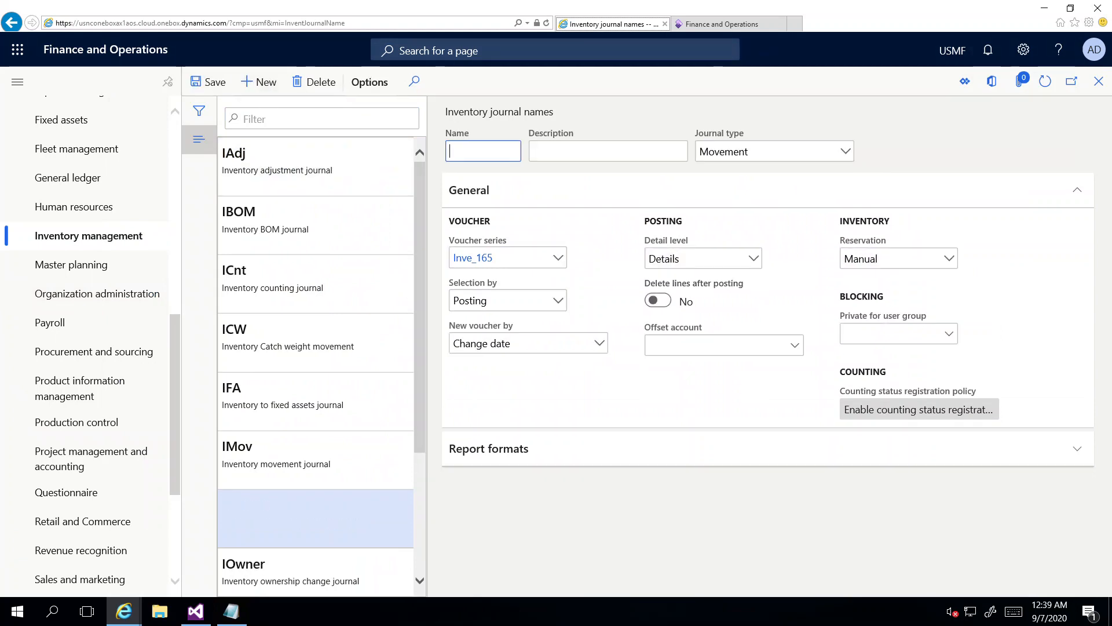
click(845, 151)
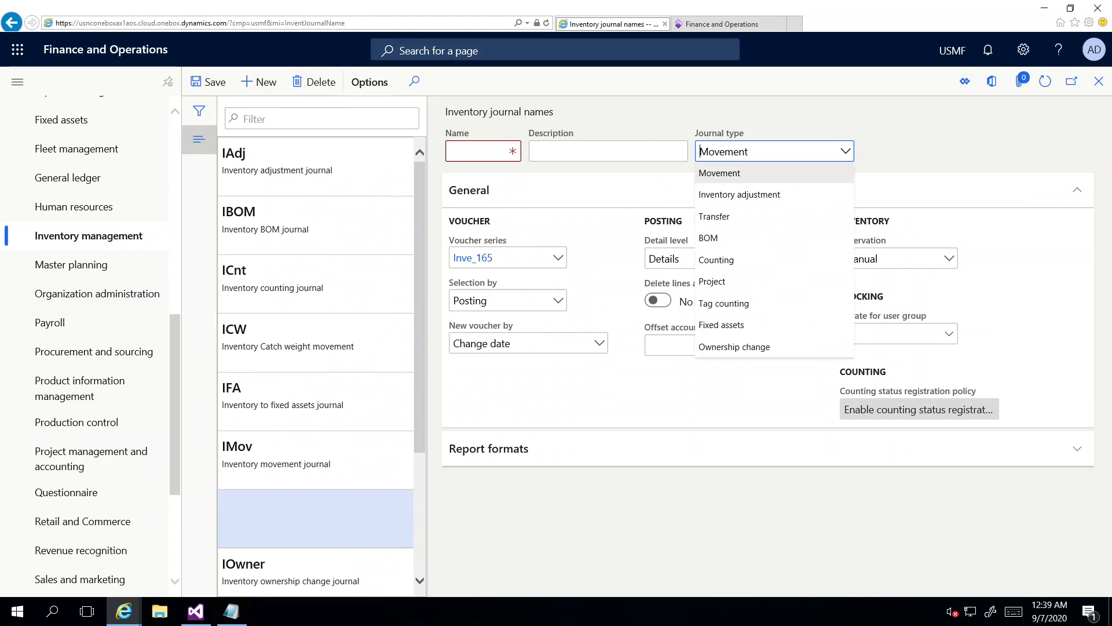
key(Down)
key(Down)
key(Down)
key(Down)
key(Down)
key(Down)
key(Down)
key(Down)
key(Return)
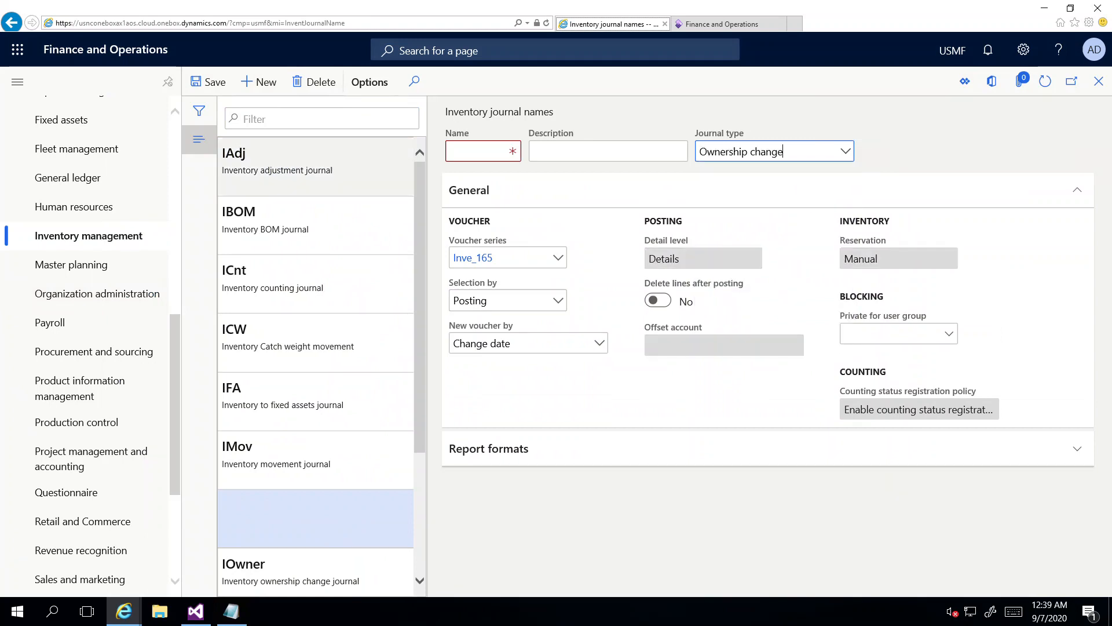
click(313, 82)
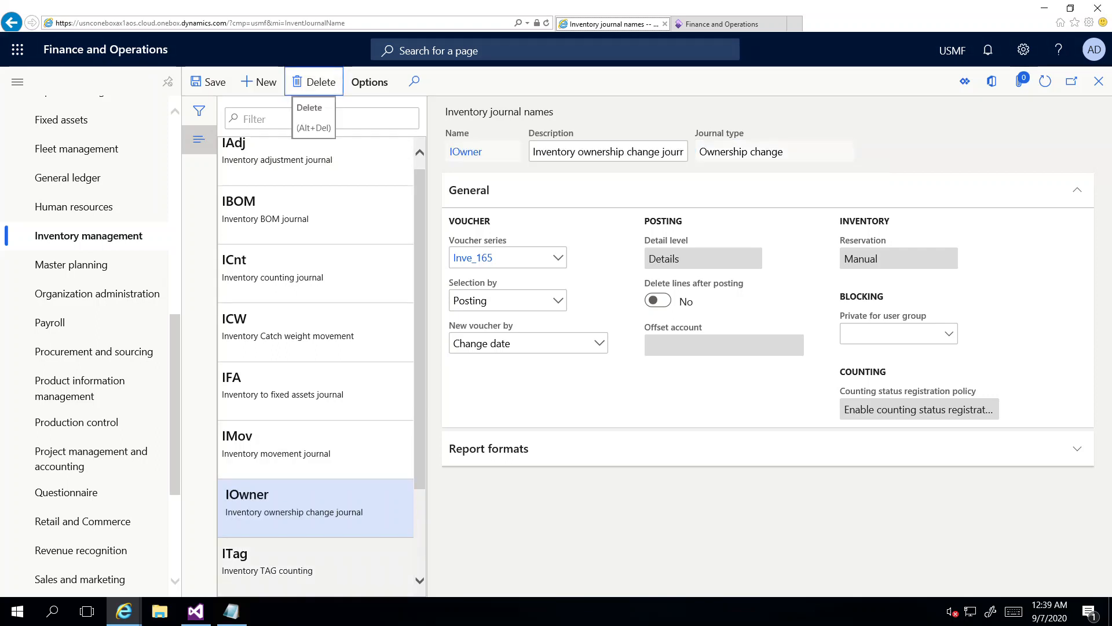
click(232, 611)
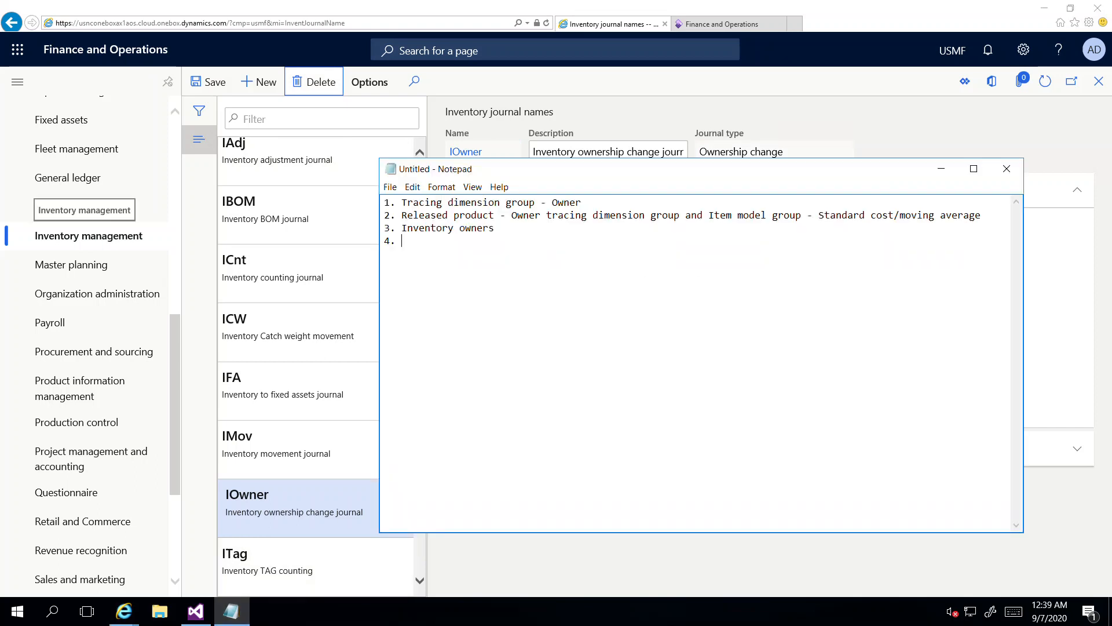
Step: Add step 4 'Ownership change journal name creation' and number line 5 in Notepad
text(Ownership)
text(change journal name creation )
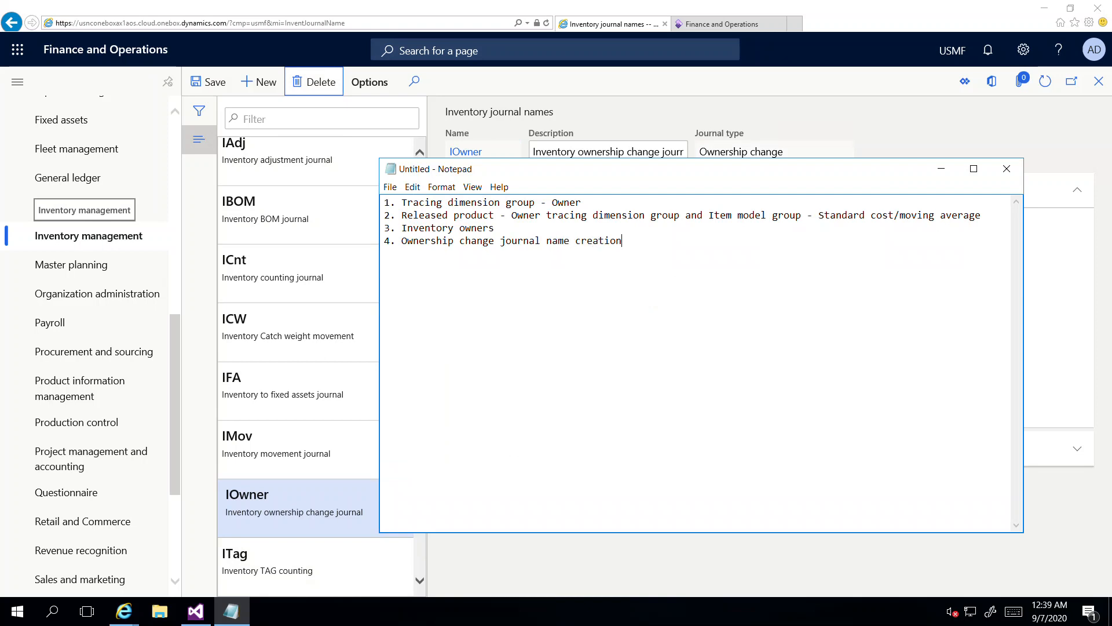
text(5.)
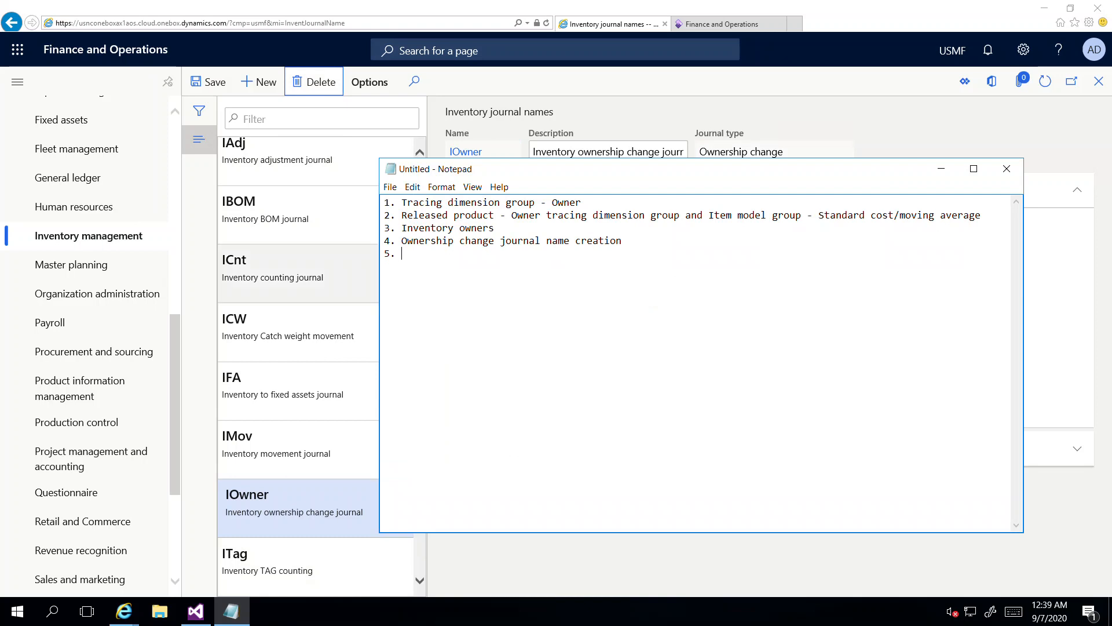
click(88, 236)
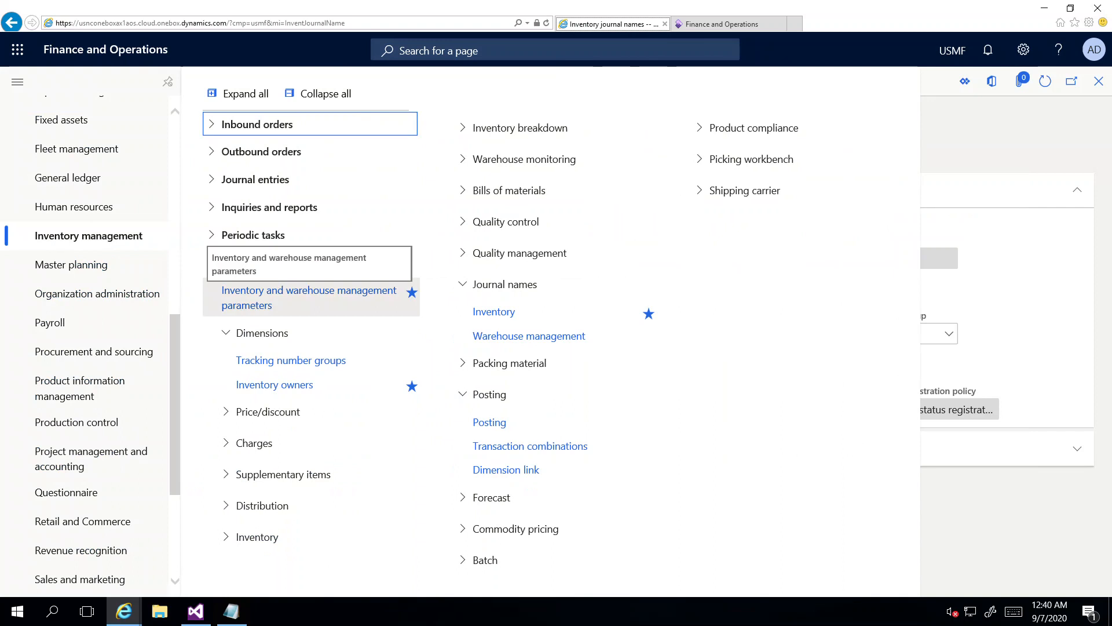
Step: Select IOwner as the Ownership change journal on the parameters' Journals tab
click(309, 291)
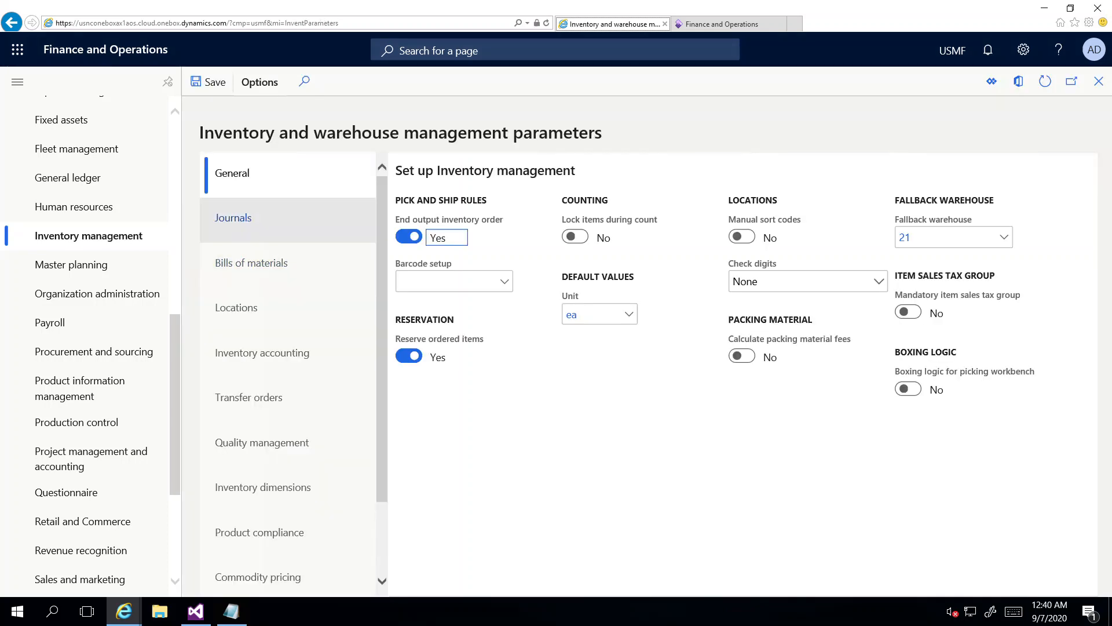
click(233, 219)
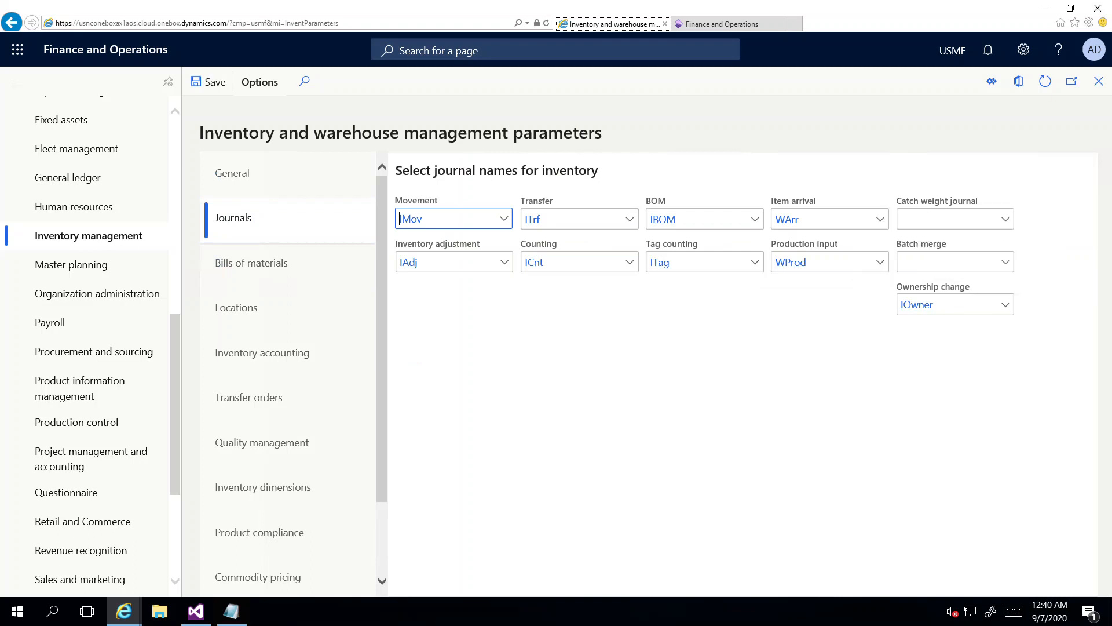
click(1005, 304)
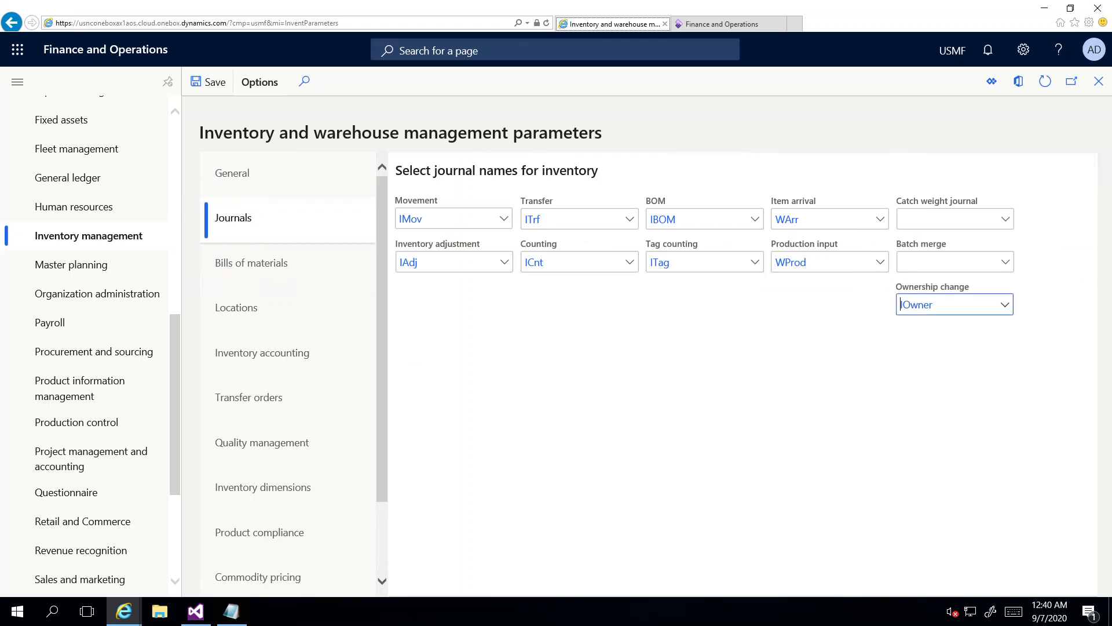
click(786, 349)
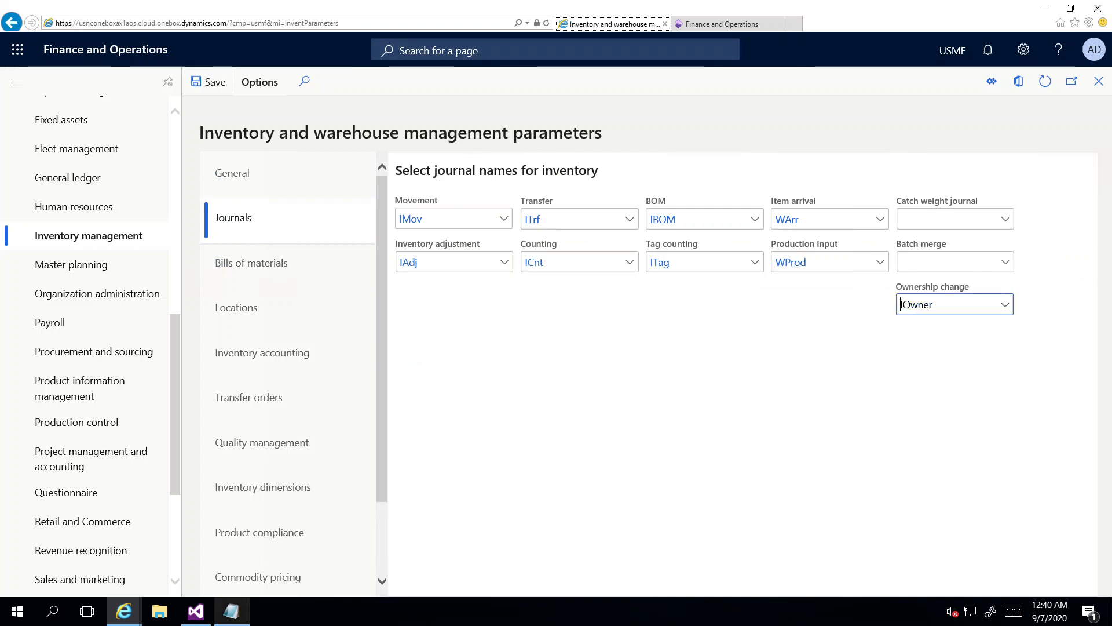
click(232, 611)
drag(614, 169, 588, 315)
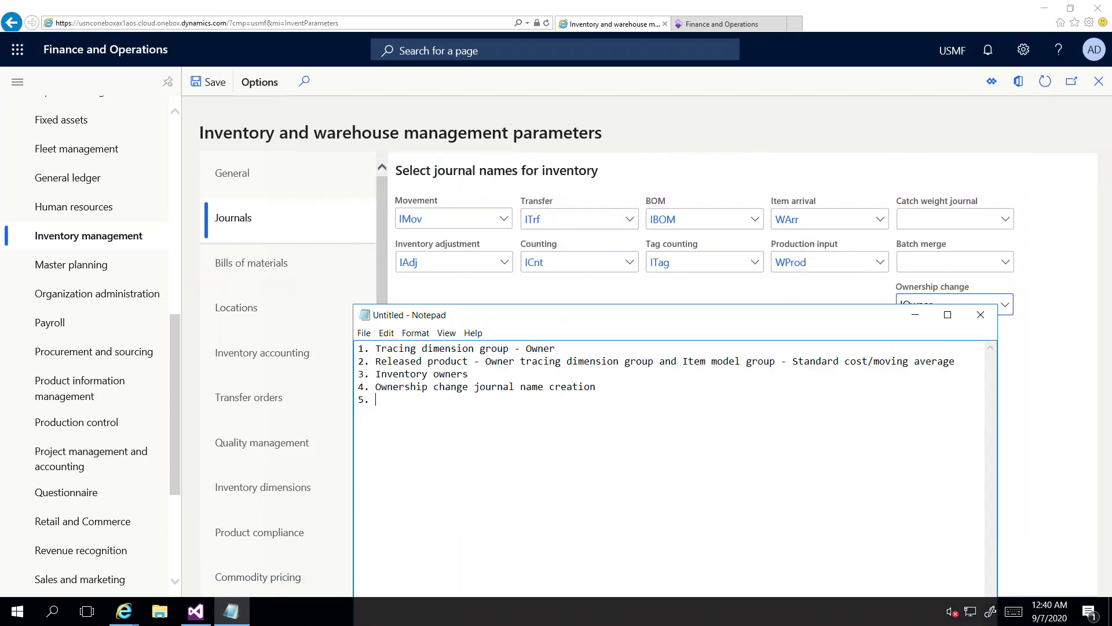
Step: Note step 5, assigning the journal to Ownership change in Inventory parameters, and number line 6
text(Assign the journal to )
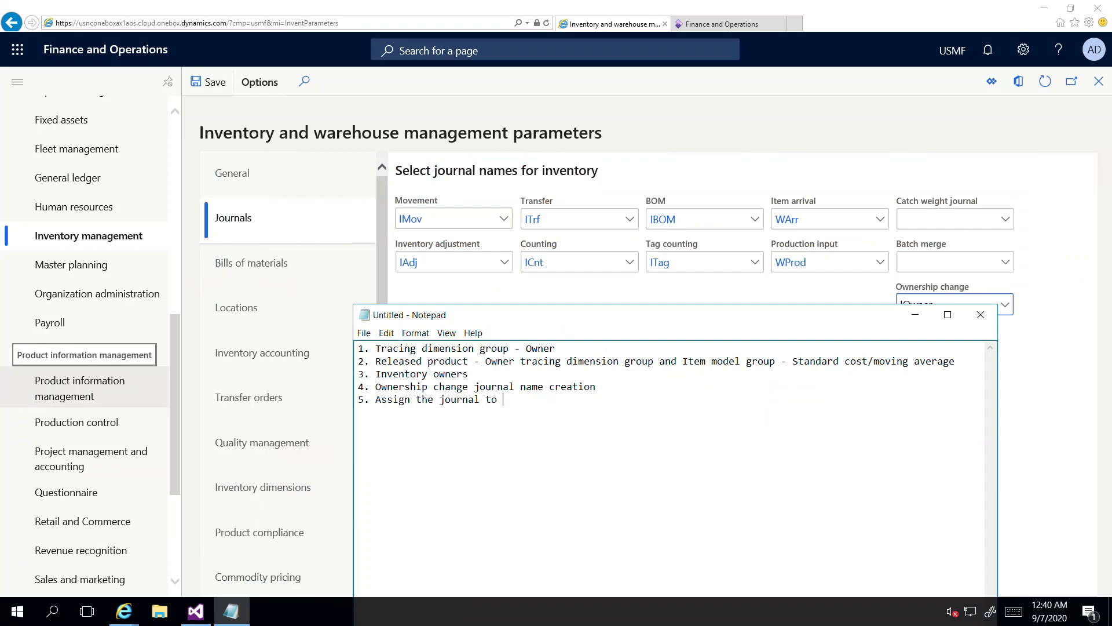
text(Ownership chnage in Inventory)
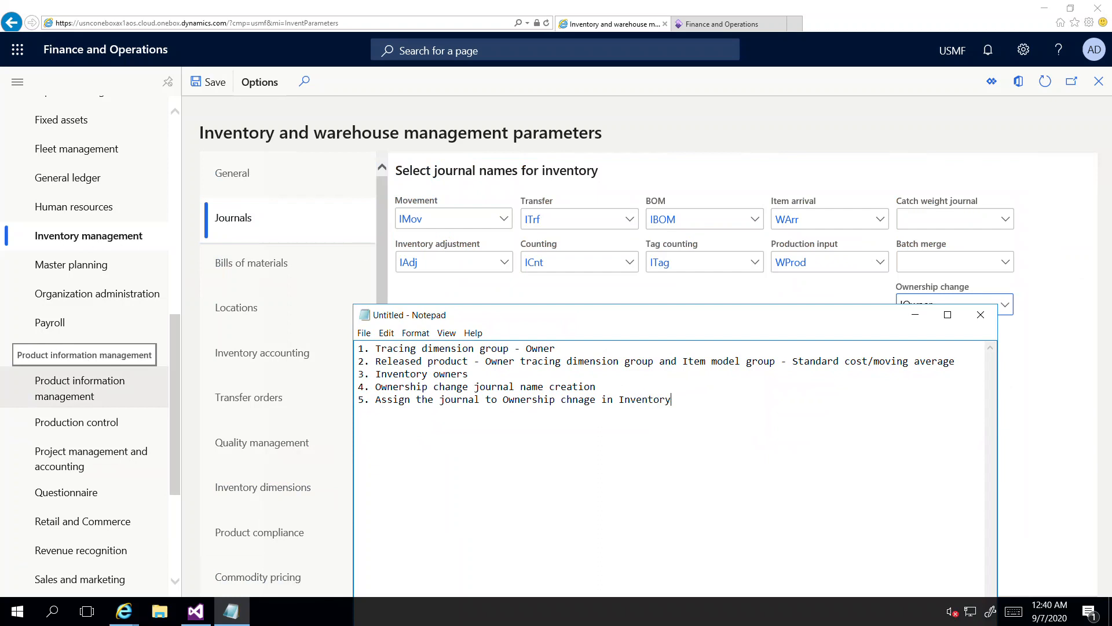
text( parameters form)
key(Return)
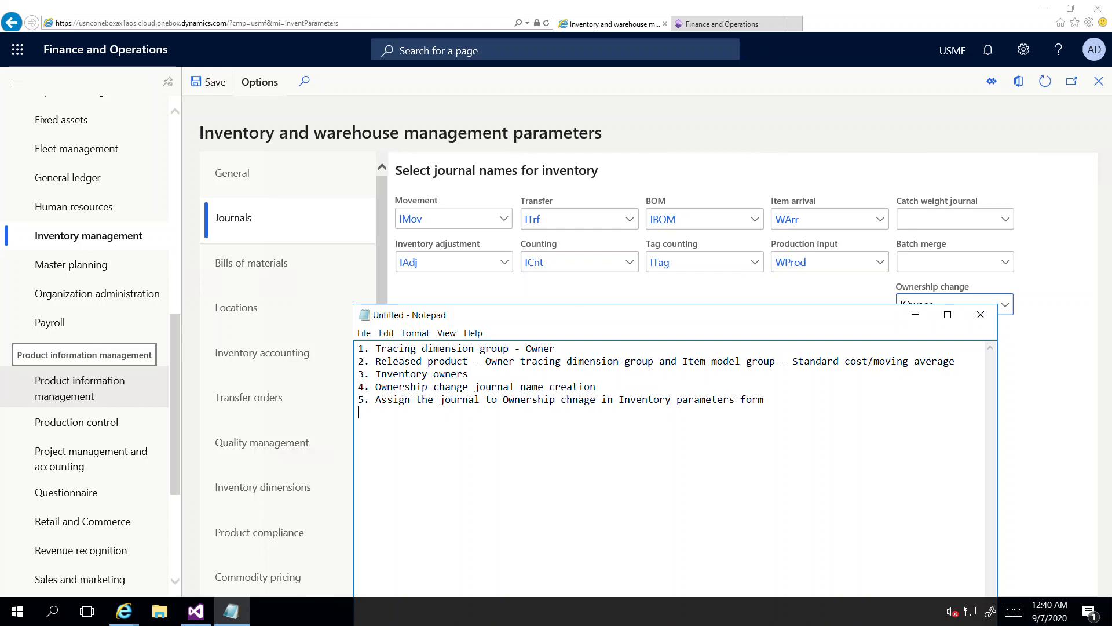
text(6.)
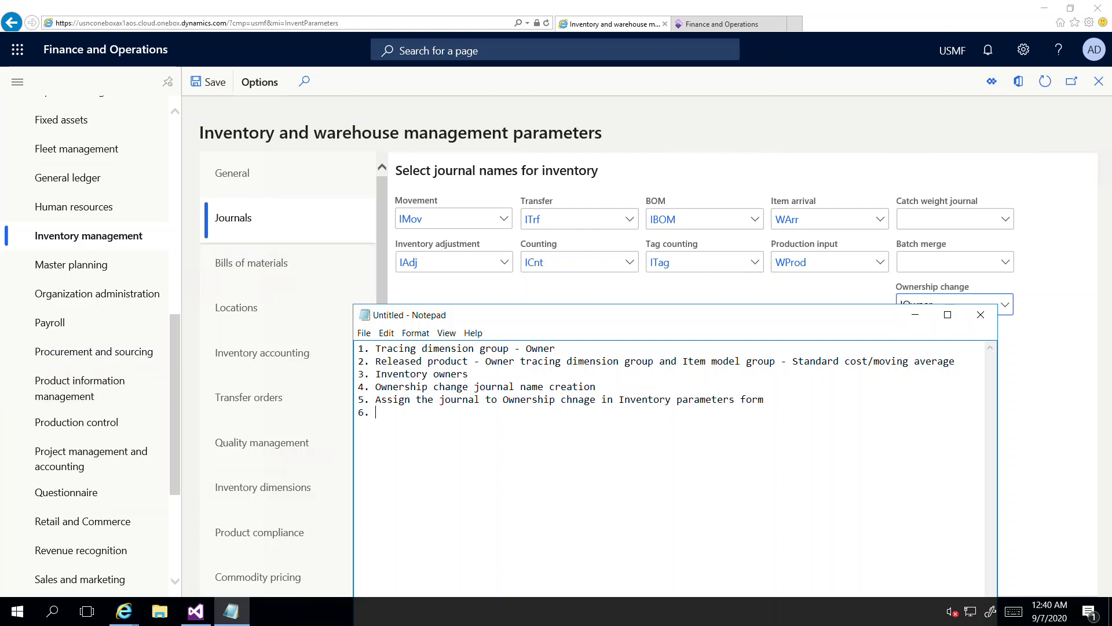
drag(175, 451, 175, 487)
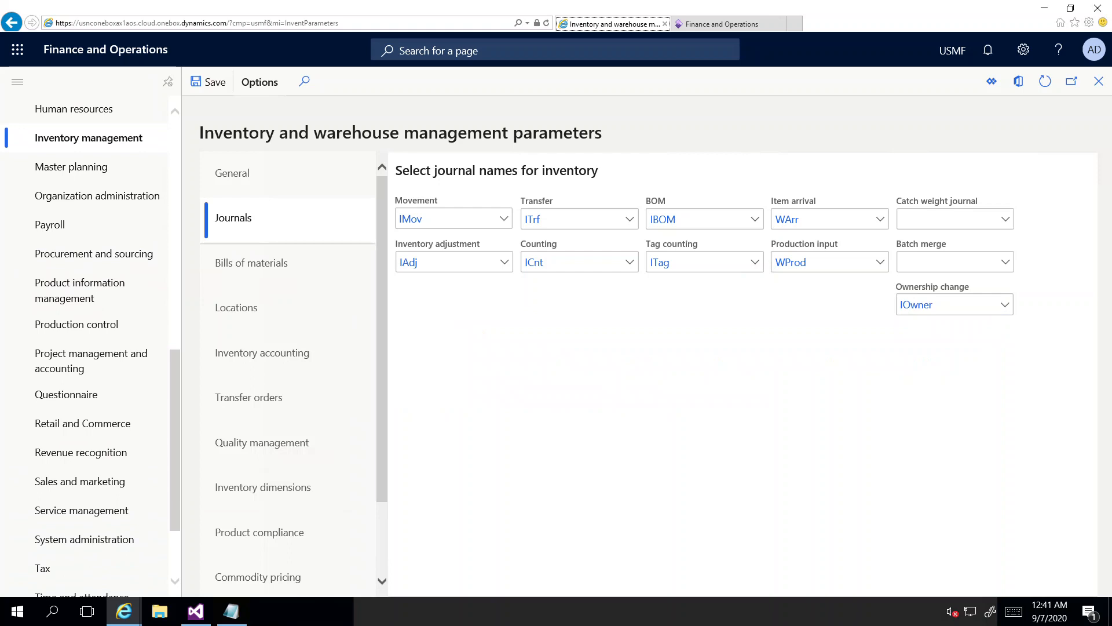
Step: Start a new consignment replenishment order and choose vendor US-104 Fabrikam Supplier
click(94, 254)
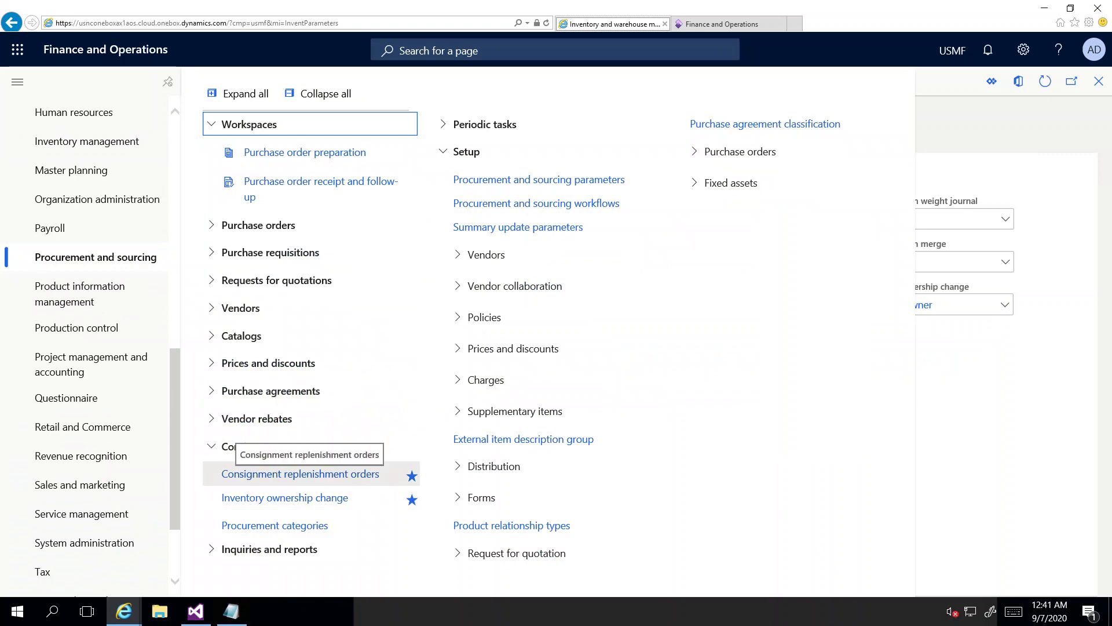
click(300, 473)
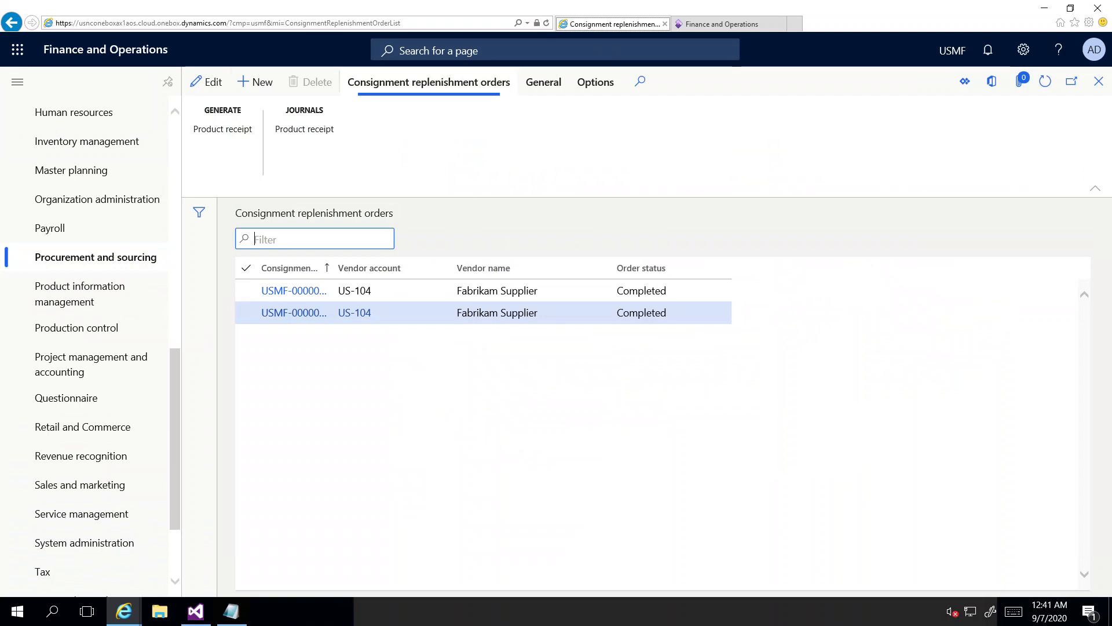
click(255, 81)
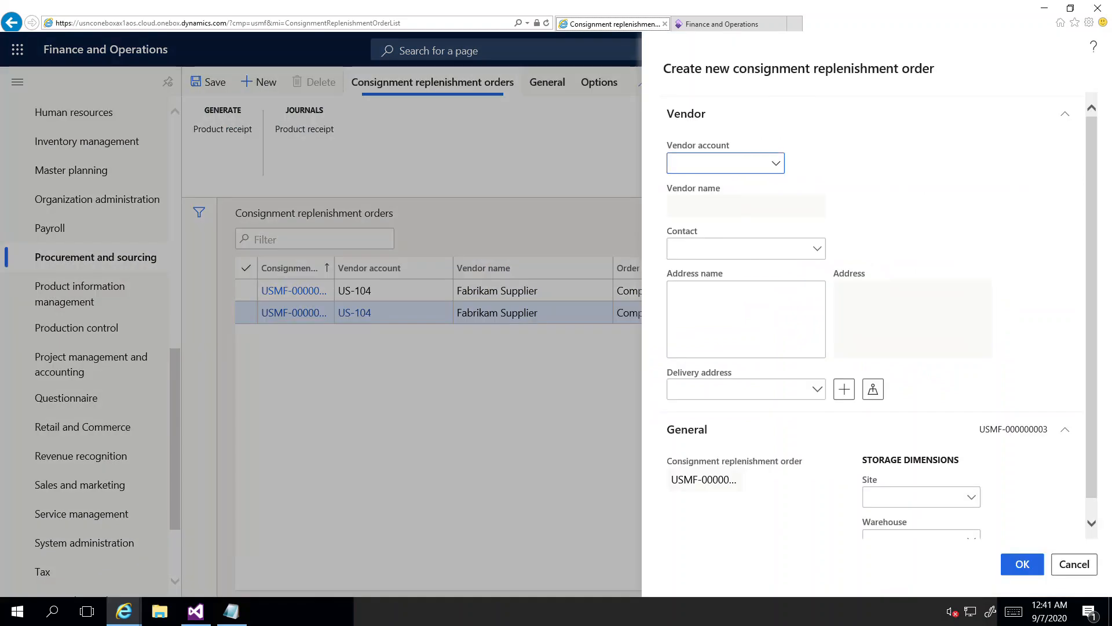
click(777, 163)
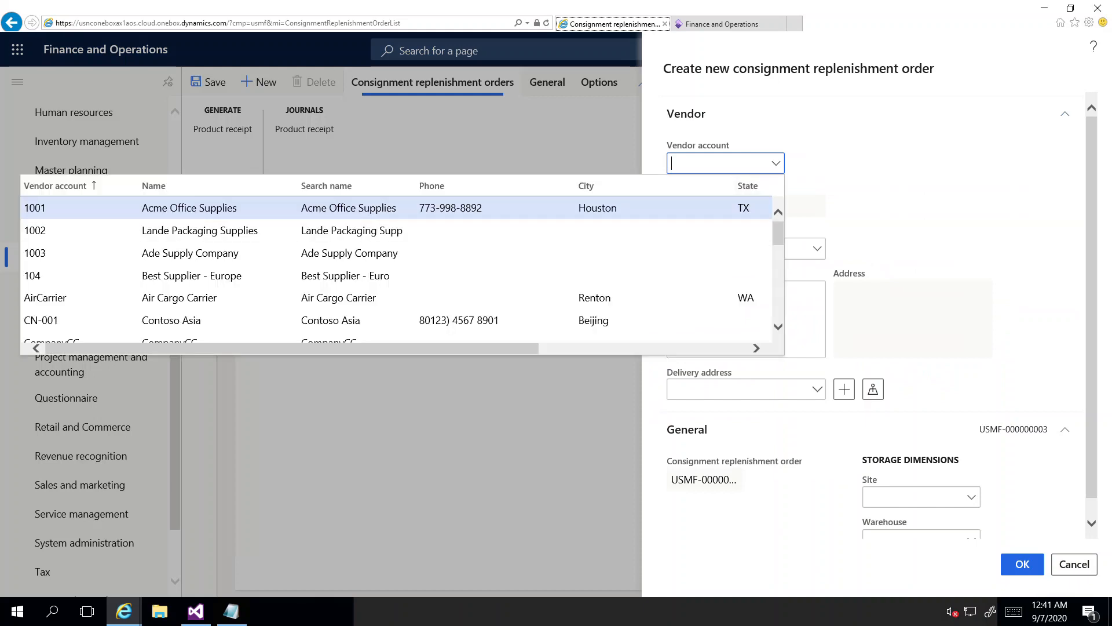
scroll(396, 269, down, 3)
scroll(397, 270, down, 3)
scroll(396, 270, down, 5)
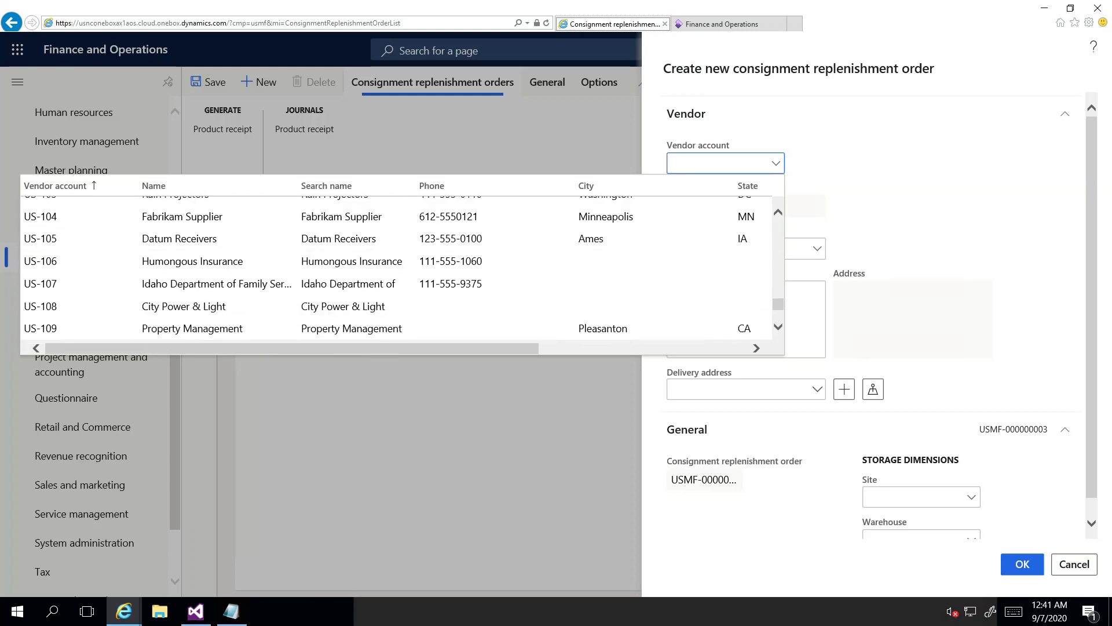
scroll(35, 272, up, 2)
click(33, 302)
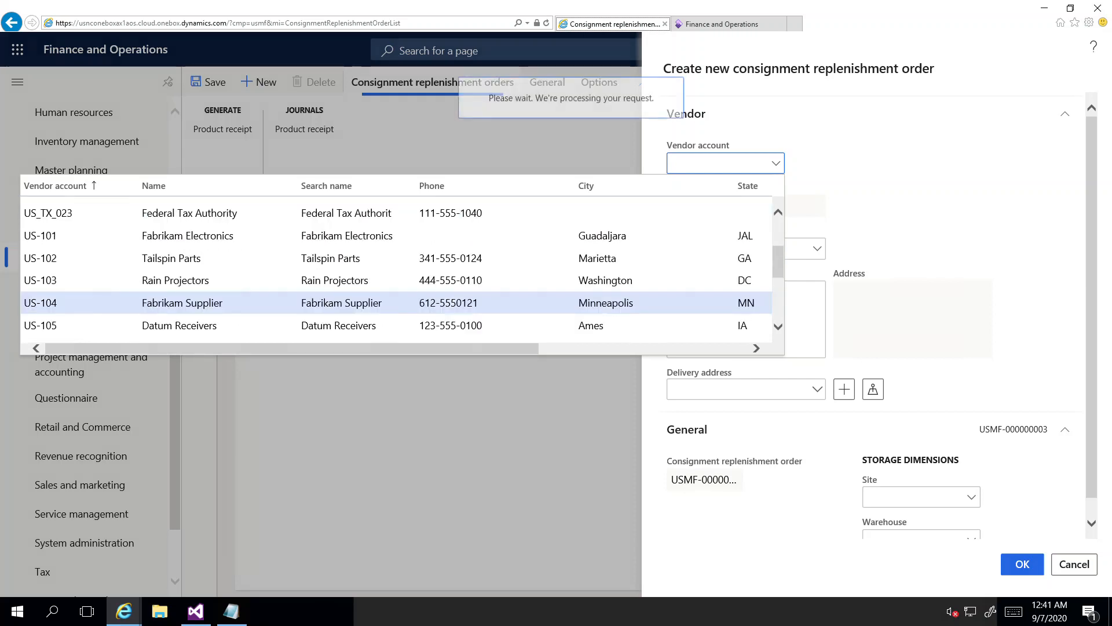
Step: Confirm the order for site 2, warehouse 24 and add an empty line
drag(1092, 307, 1092, 325)
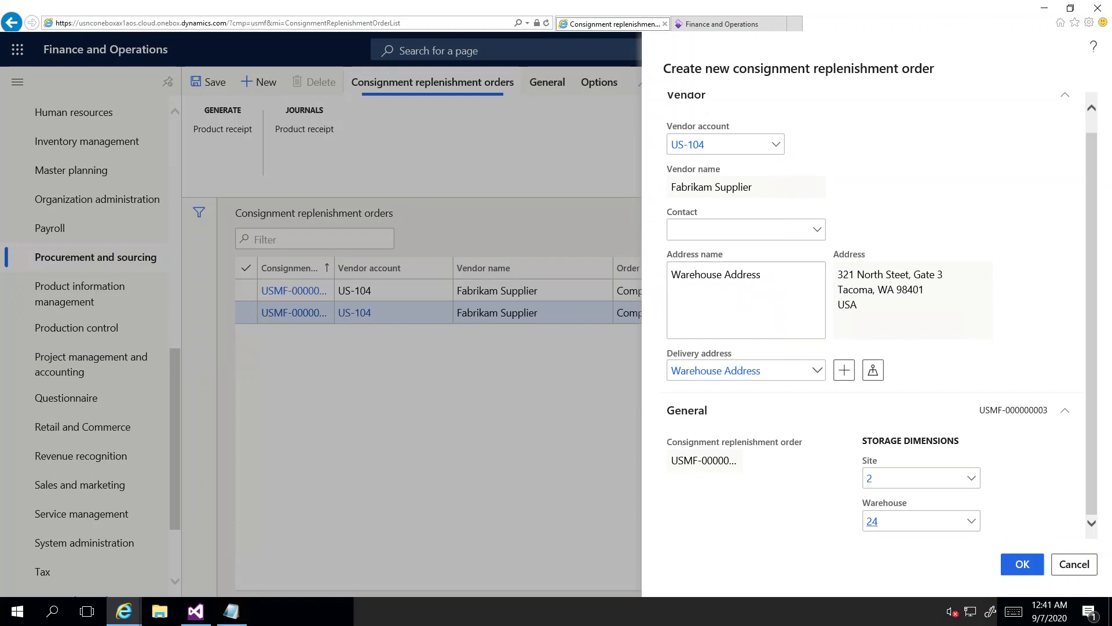
click(1023, 565)
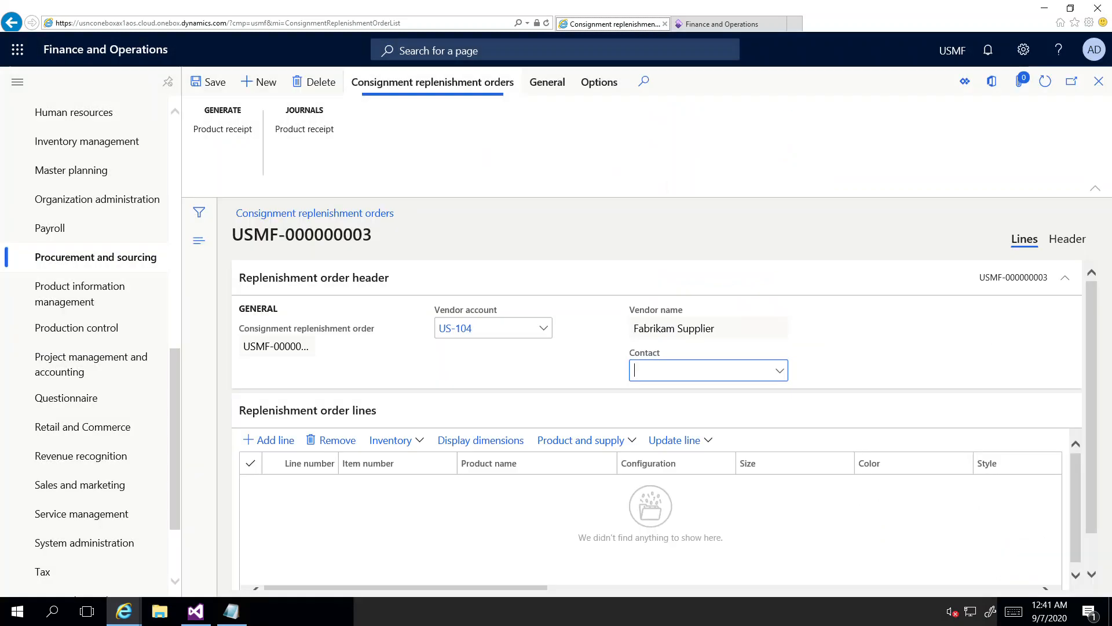
click(269, 441)
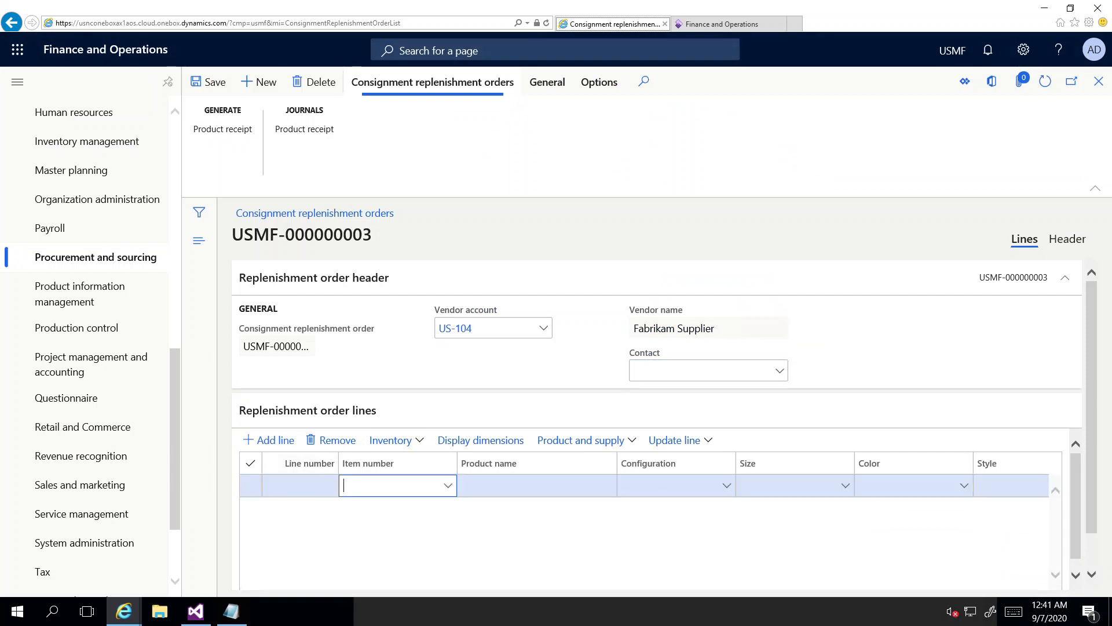
Step: Enter item M9215CI Speaker cabinet with quantity 1 on the order line and save
text(m92)
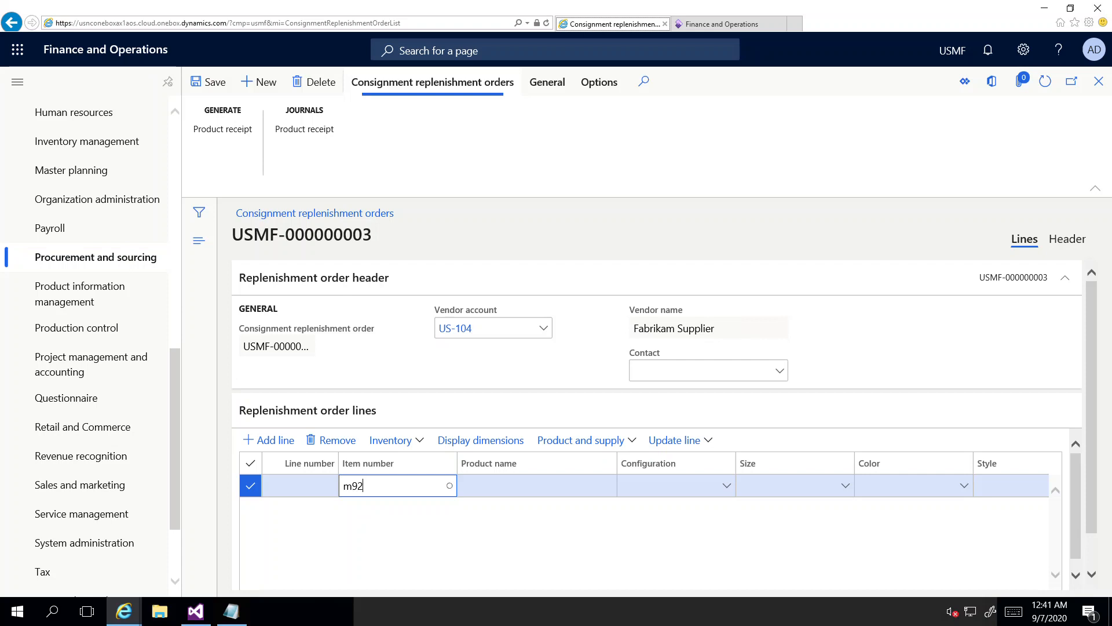
key(Down)
key(Down)
key(Down)
key(Down)
key(Down)
key(Down)
key(Down)
key(Down)
key(Down)
key(Down)
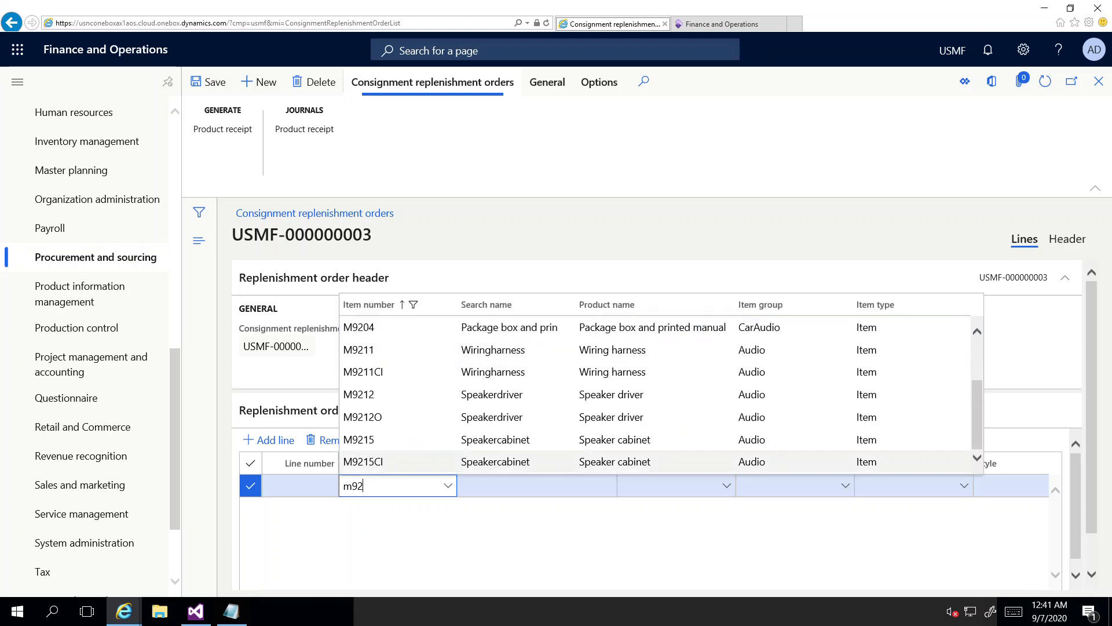
key(Return)
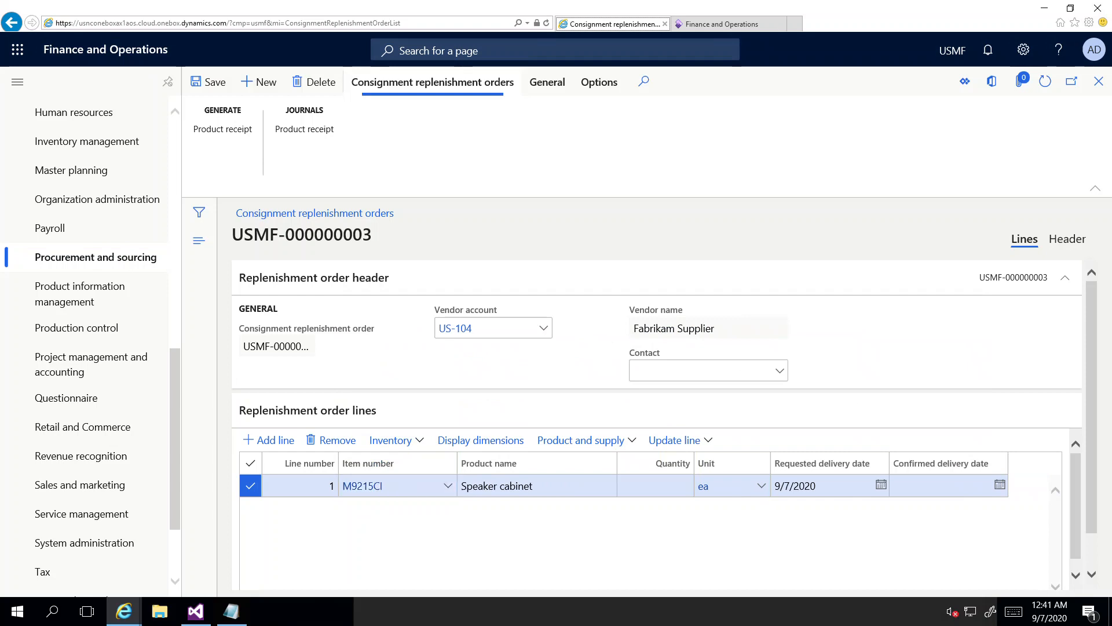
drag(1091, 407, 1092, 439)
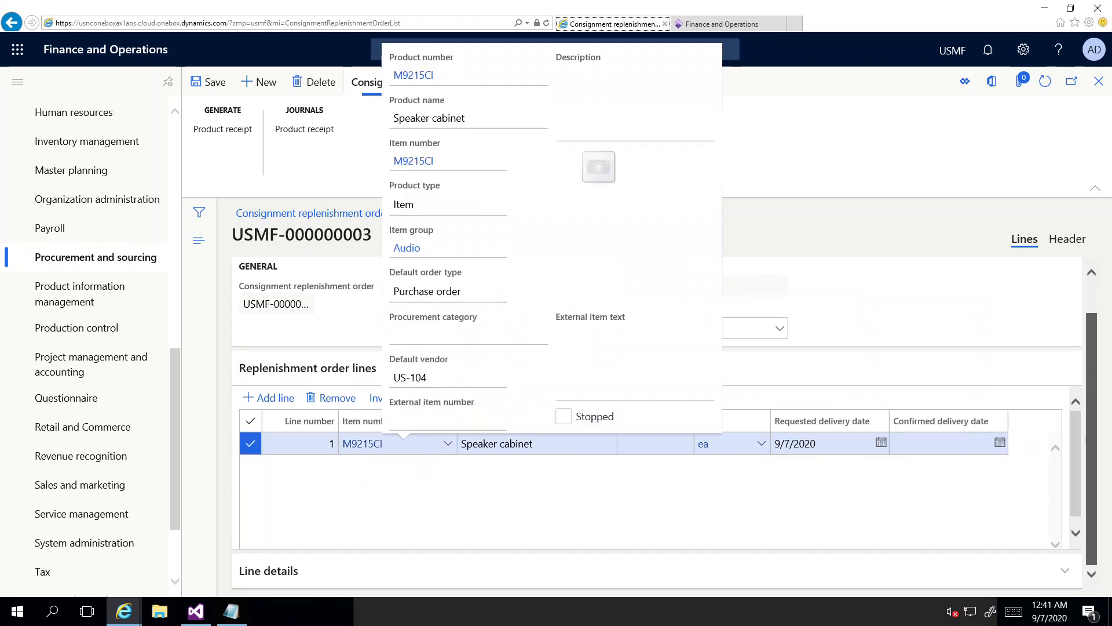
click(656, 443)
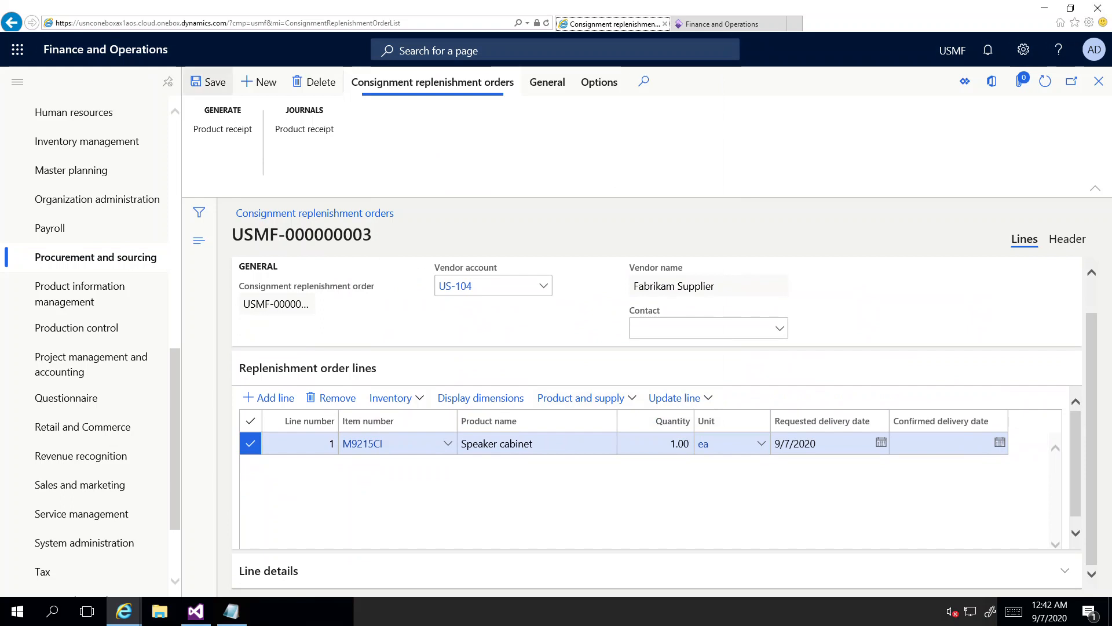
click(209, 83)
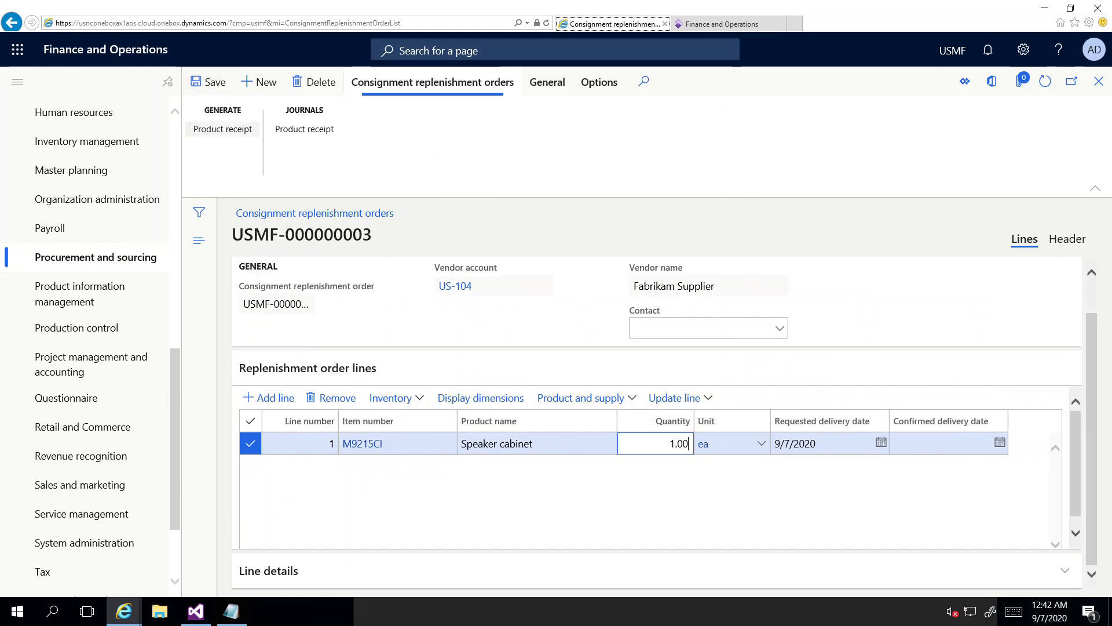
Step: Post product receipt 003 for the Speaker cabinet line and return to the order
click(223, 128)
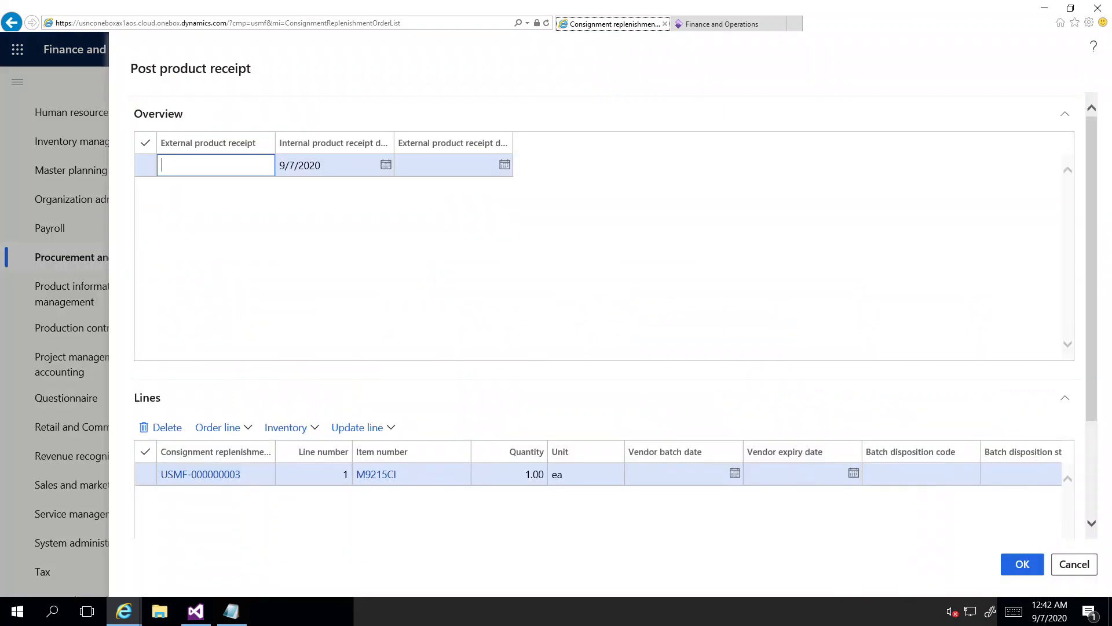
text(003)
click(406, 261)
click(1023, 564)
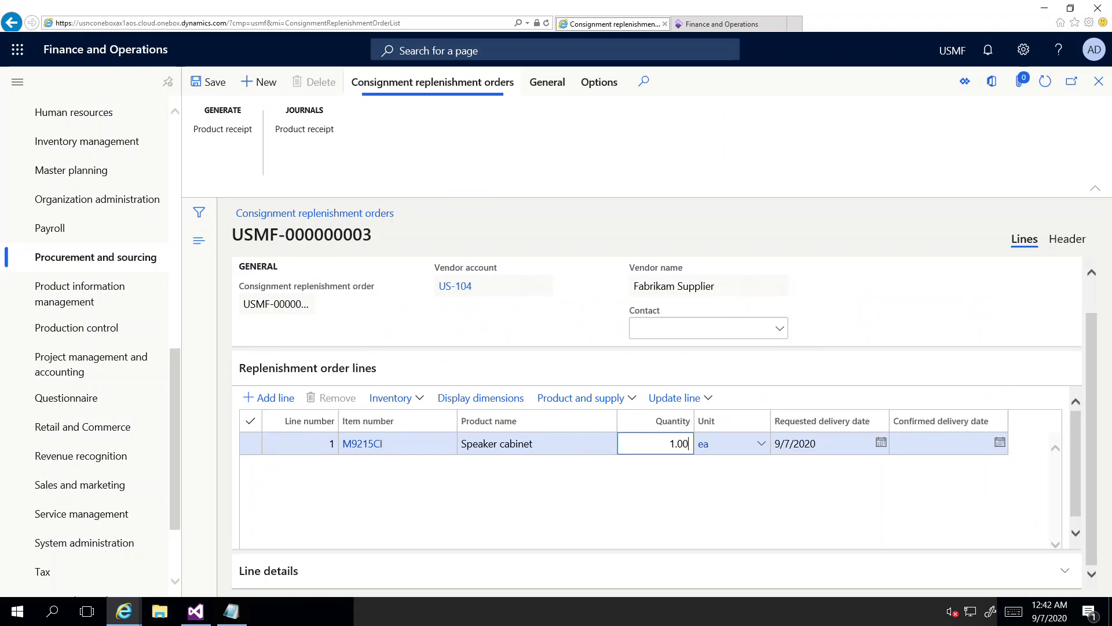
key(Escape)
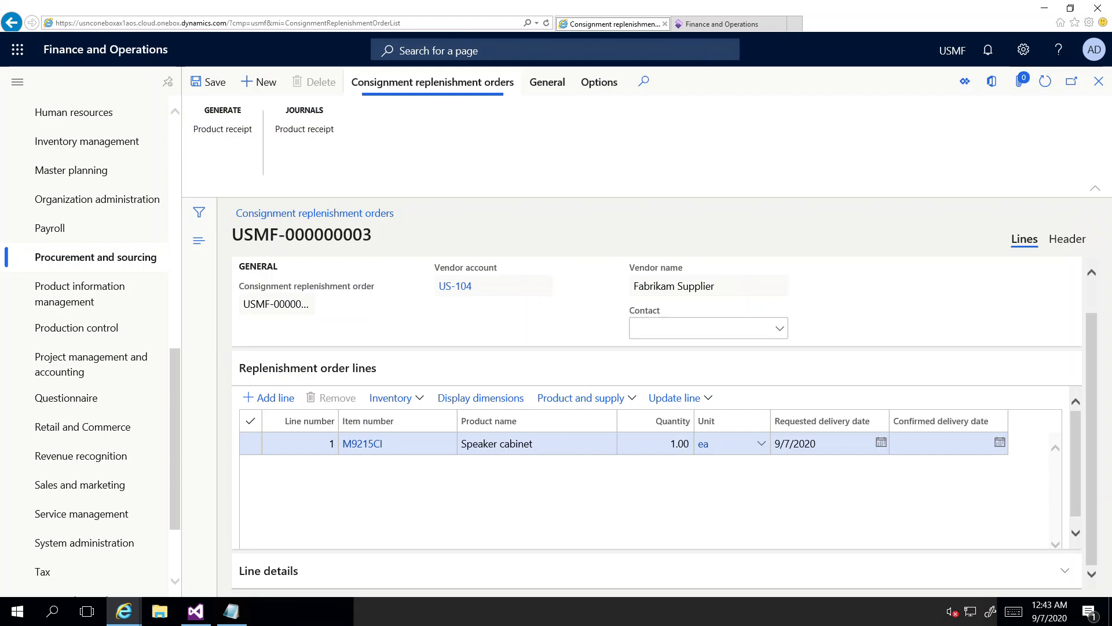
Step: Check M9215CI on-hand by owner: 1.00 owned by US-104 at site 2, warehouse 24
click(390, 398)
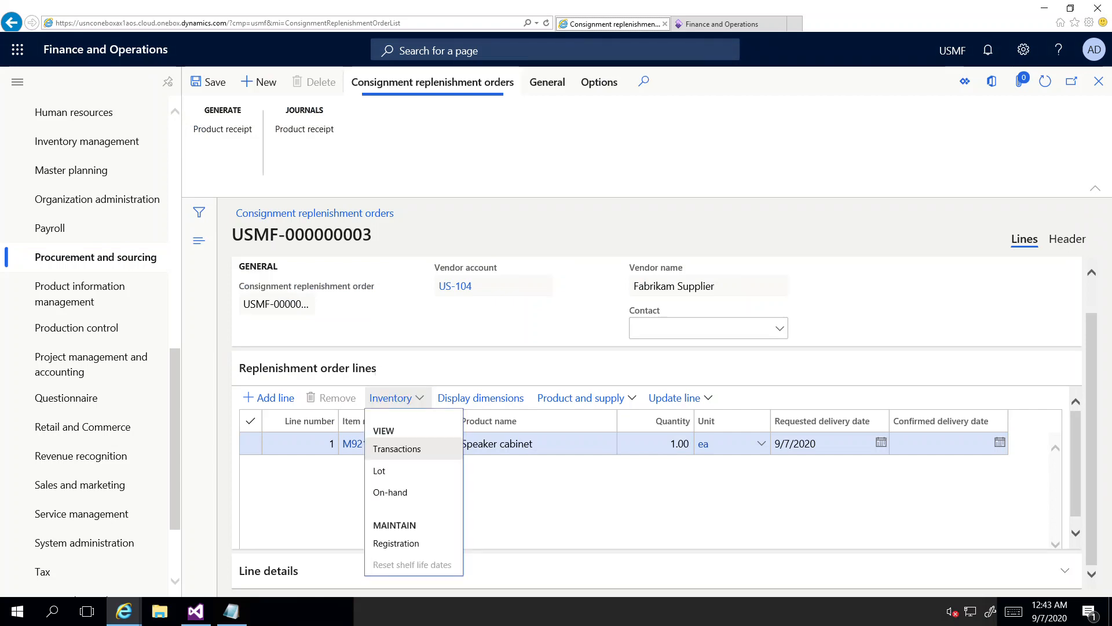
click(390, 492)
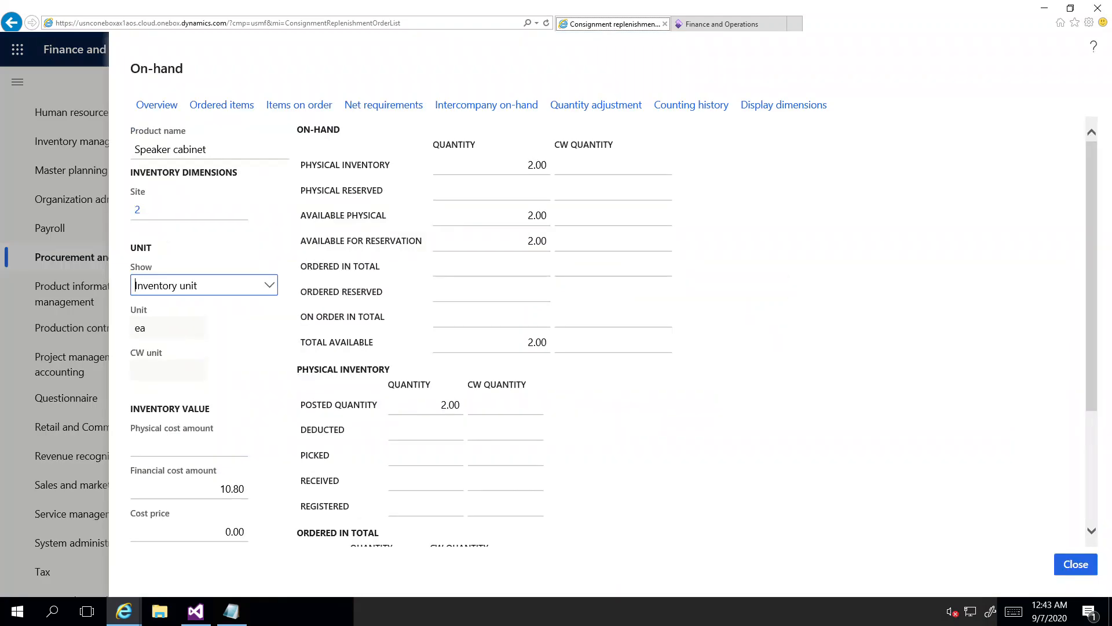
click(158, 104)
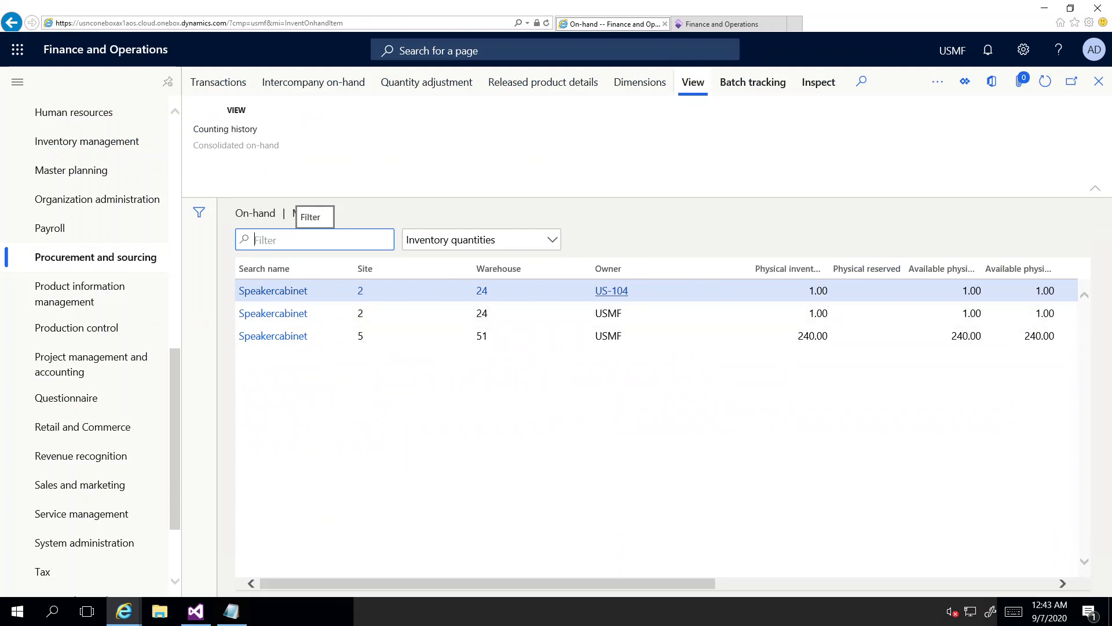
mouse_move(612, 291)
scroll(87, 406, down, 3)
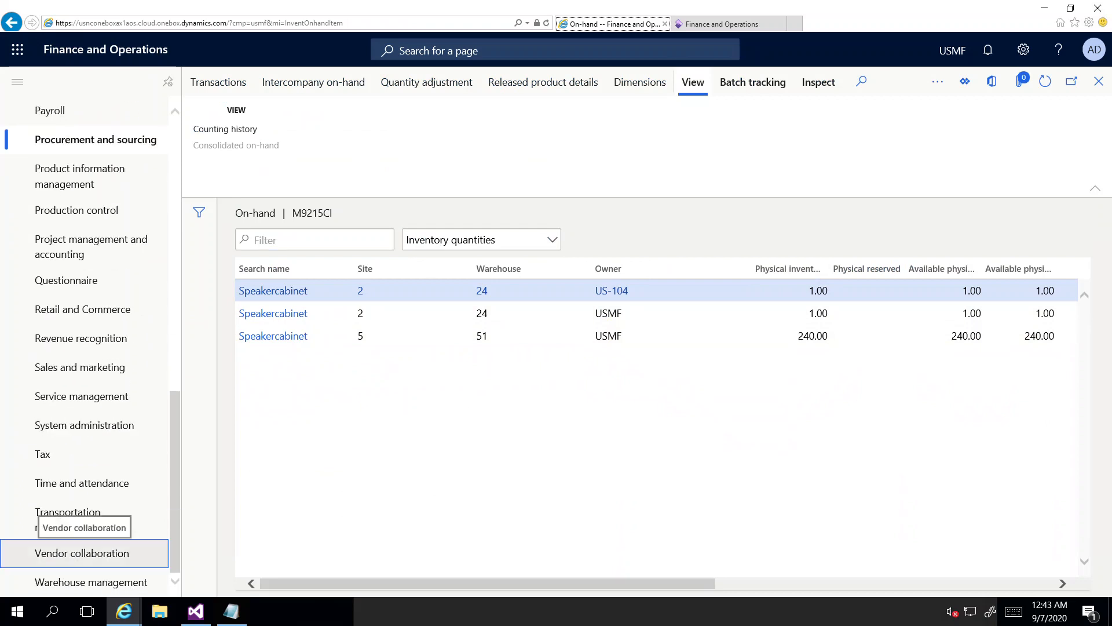
click(81, 553)
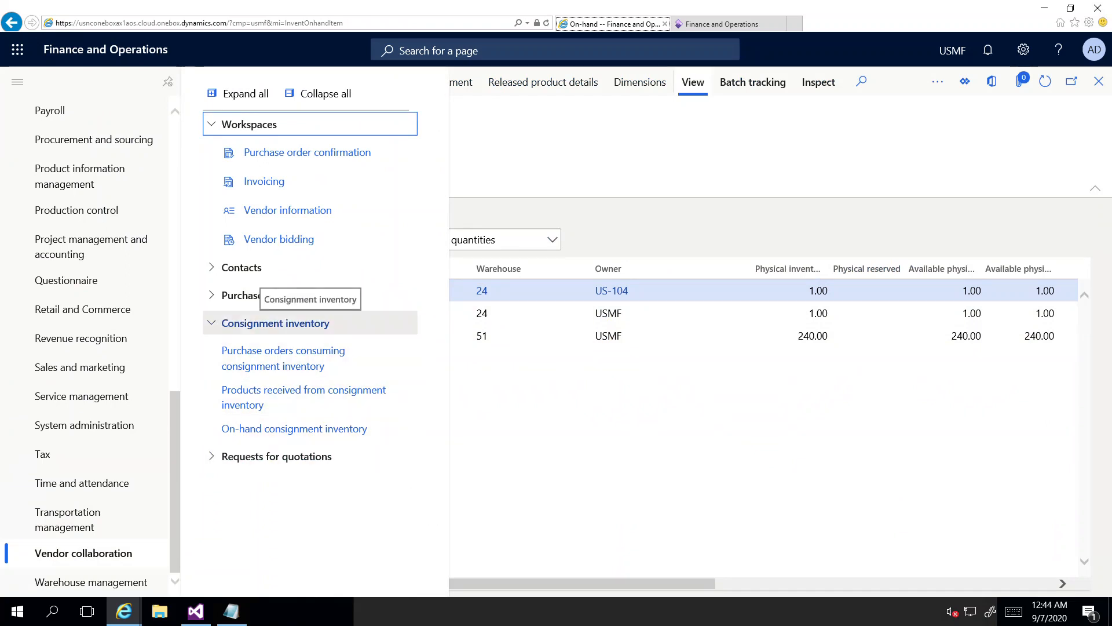
Step: Review on-hand consignment inventory: M9211CI at 500.00 and M9215CI at 1.00 owned by US-104
click(294, 428)
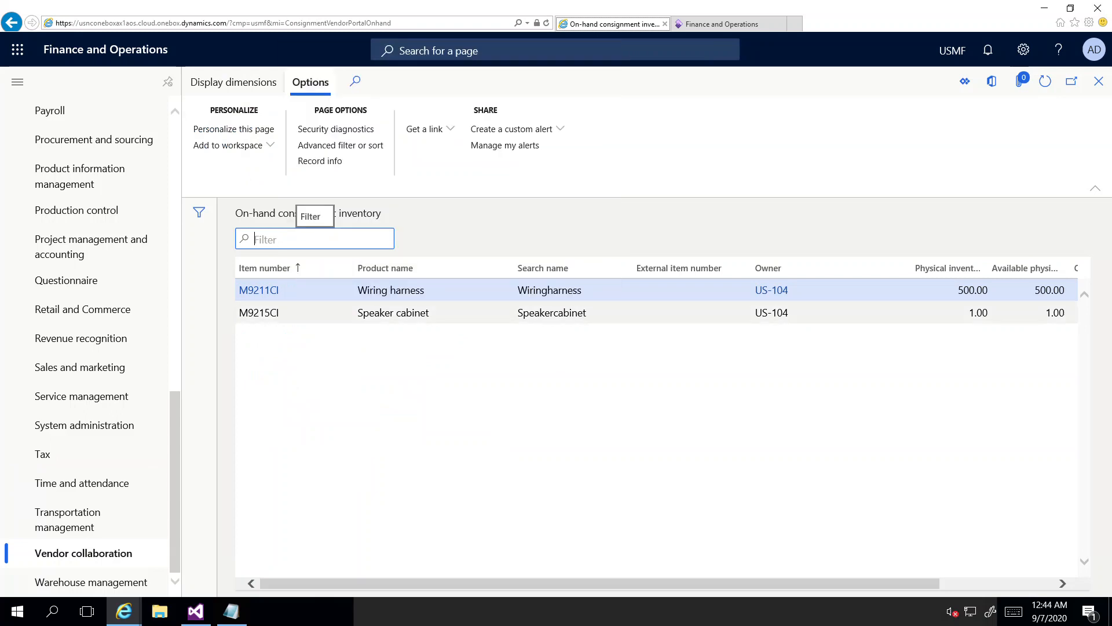
mouse_move(835, 313)
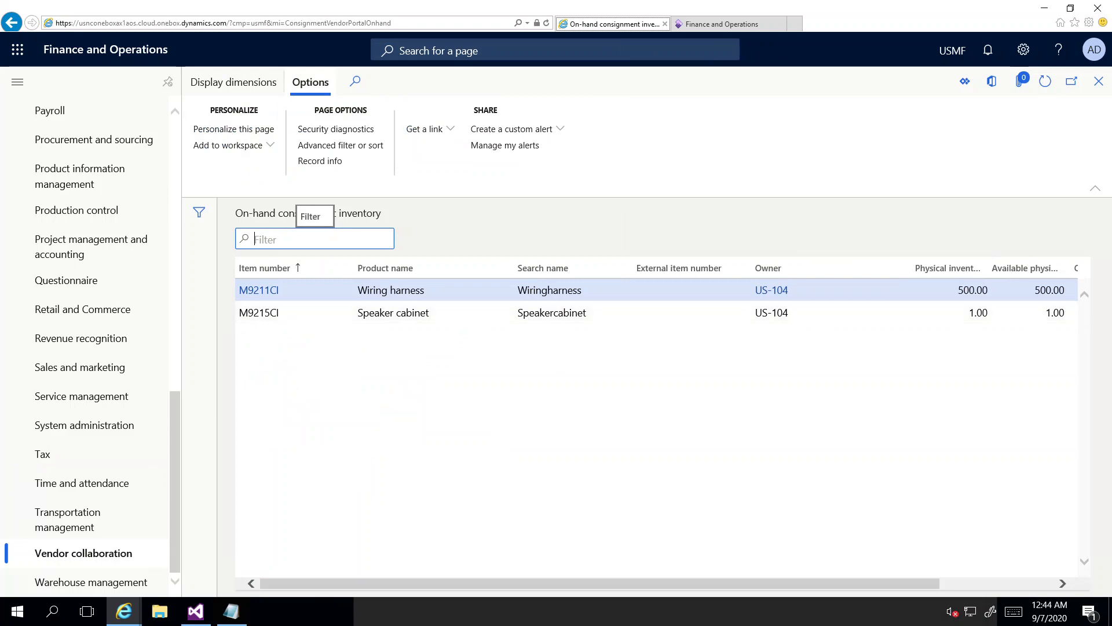
scroll(91, 349, up, 2)
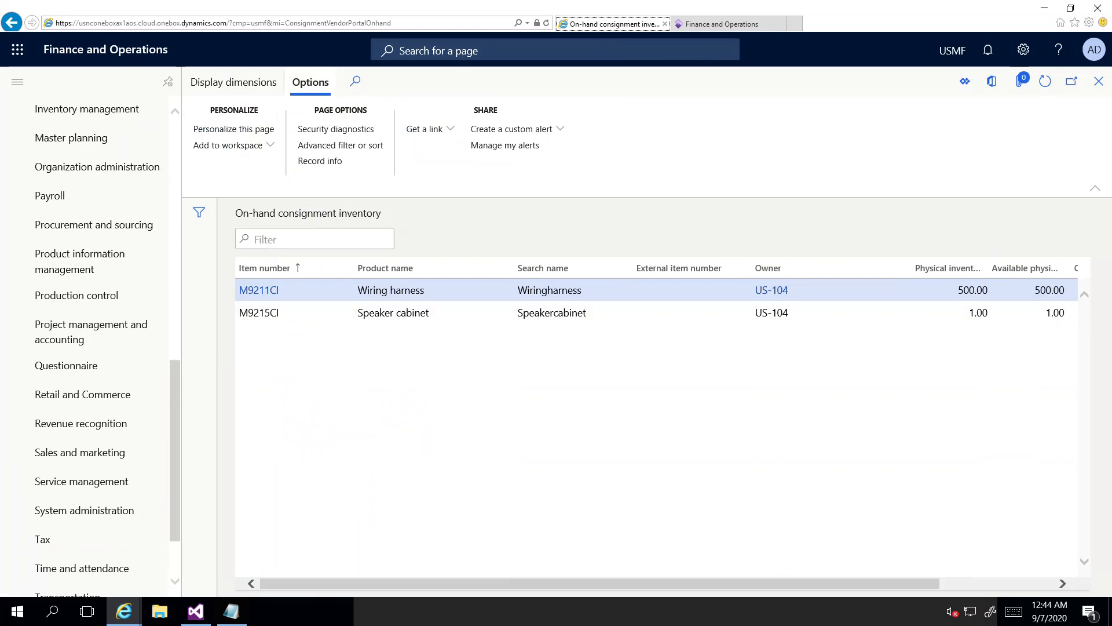
scroll(91, 349, up, 1)
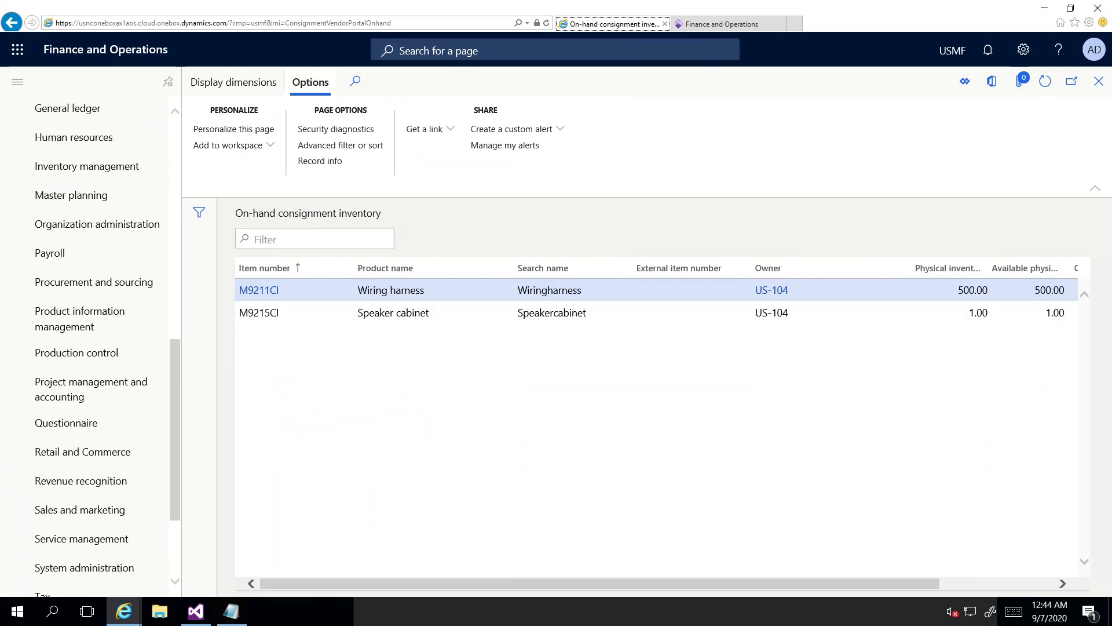
scroll(91, 349, up, 3)
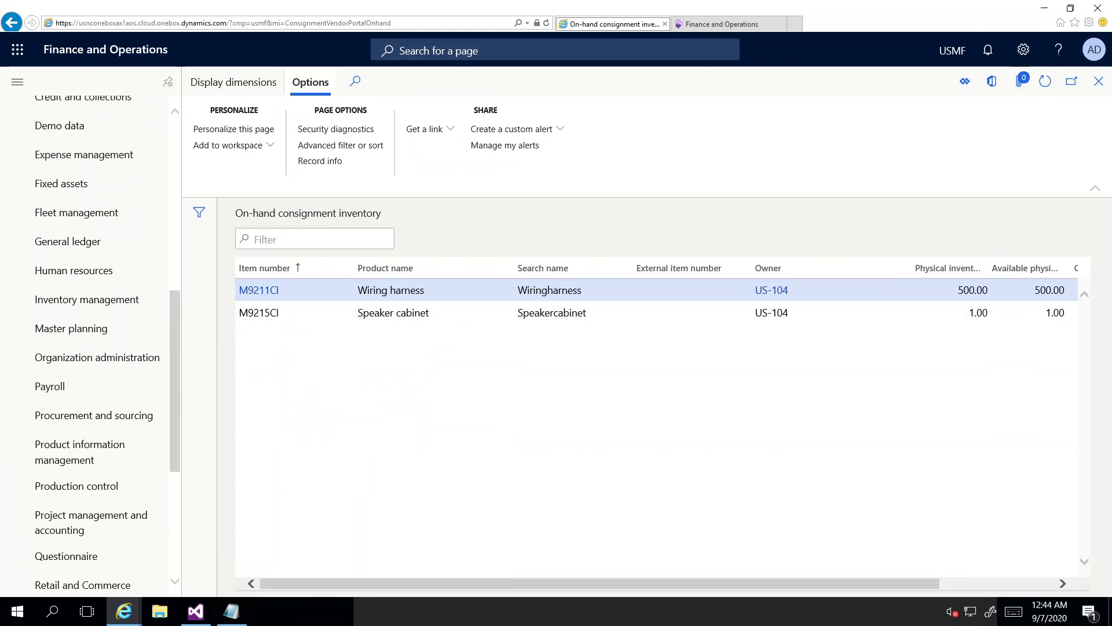
click(93, 414)
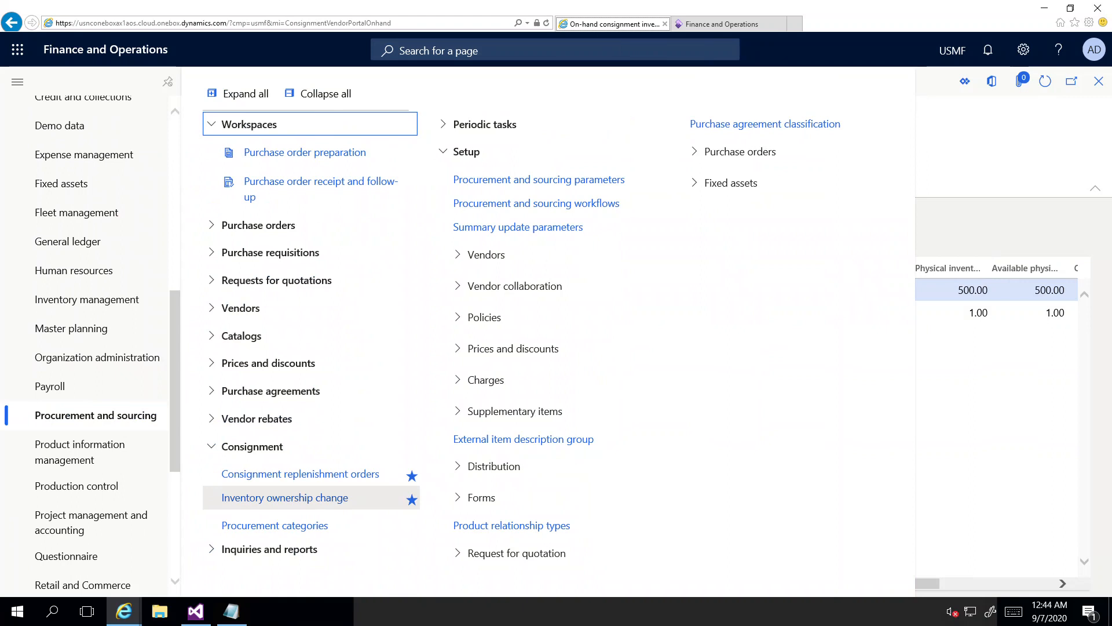
Step: Create new inventory ownership change journal 00077 with the Owner journal name
click(285, 498)
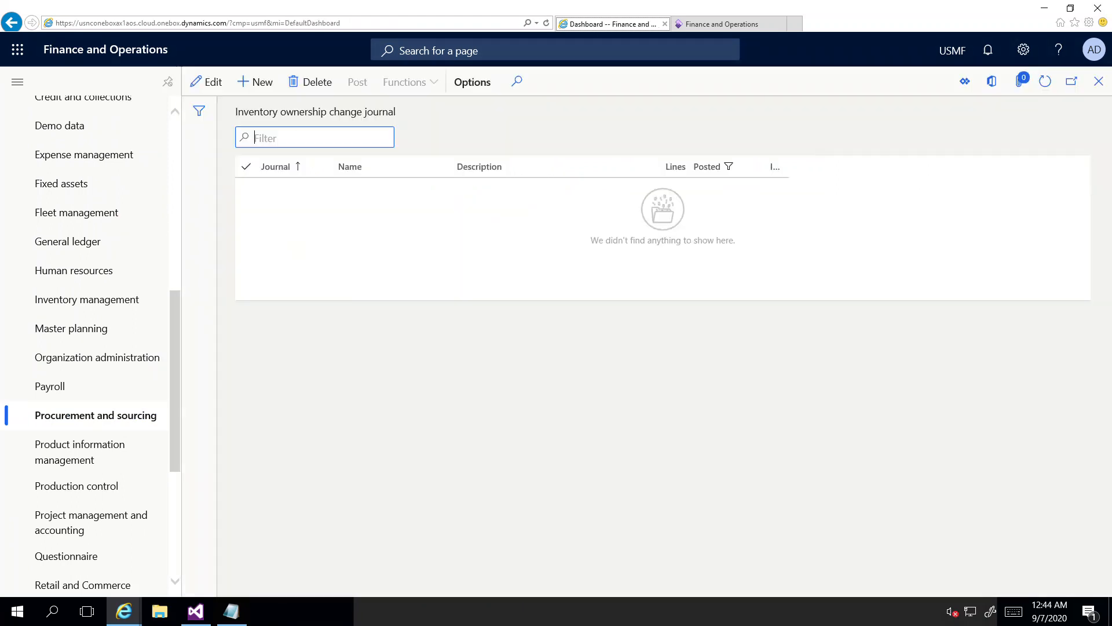
click(255, 81)
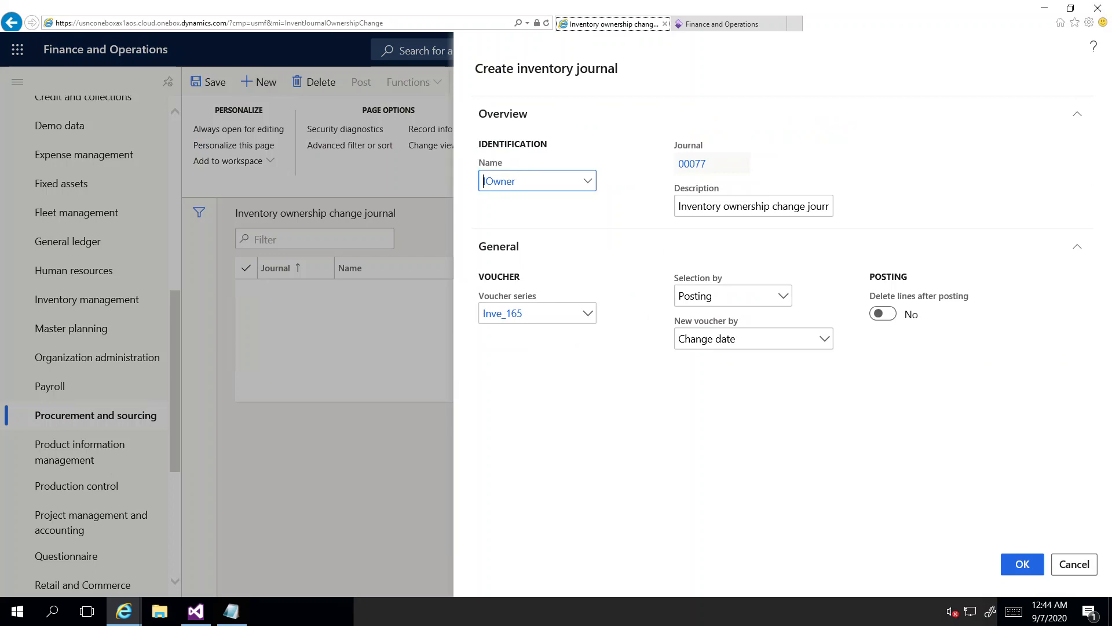
click(1023, 564)
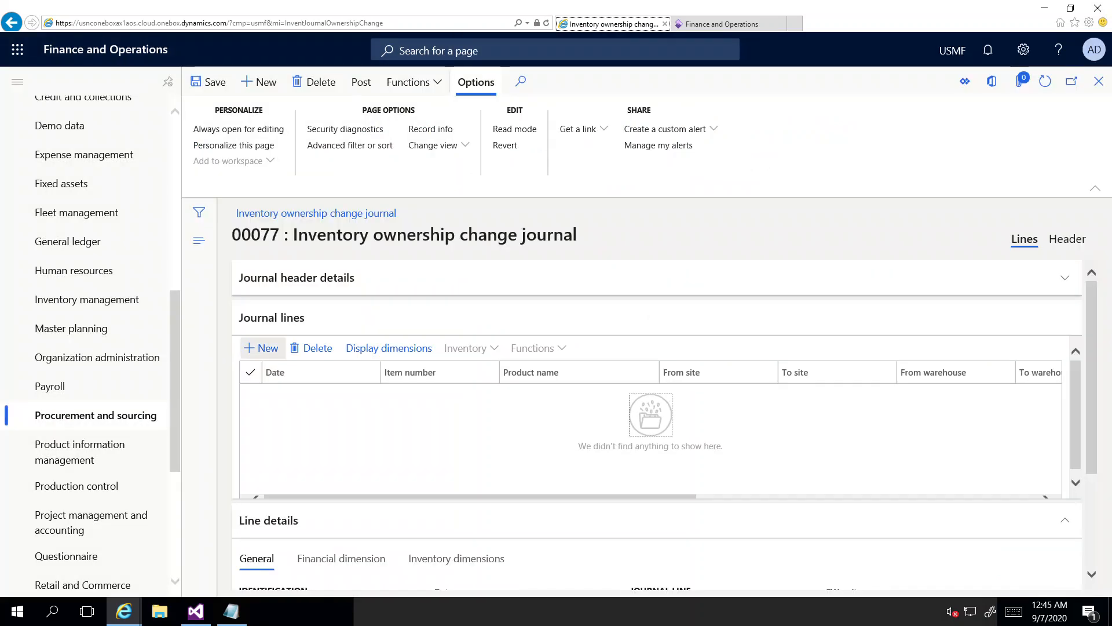
Step: Add a journal line for item M9215CI Speaker cabinet
click(257, 348)
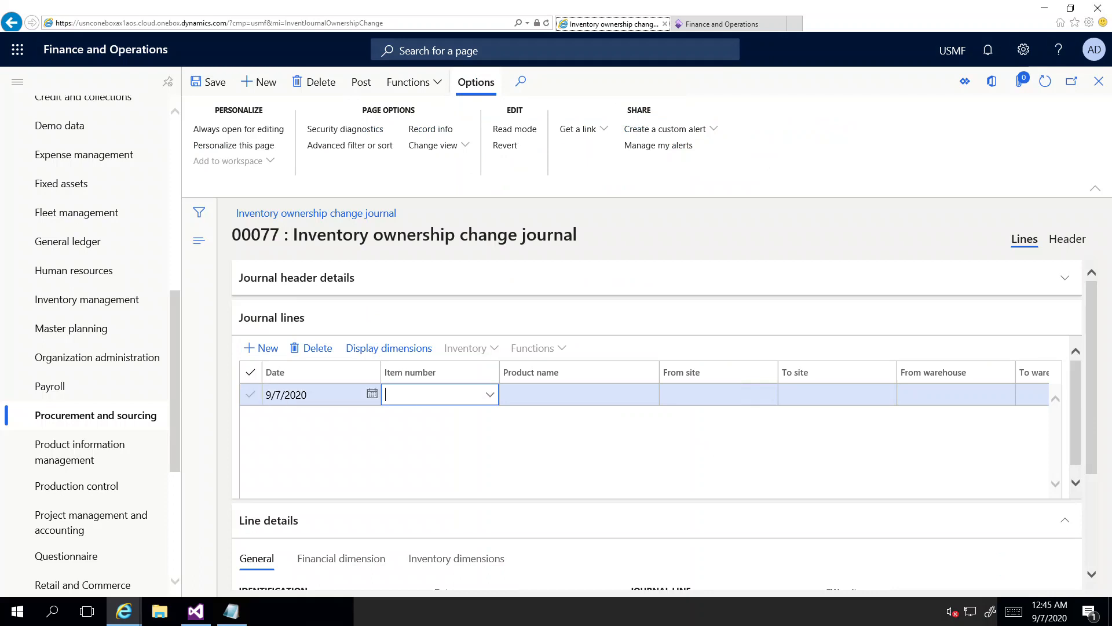
text(m92)
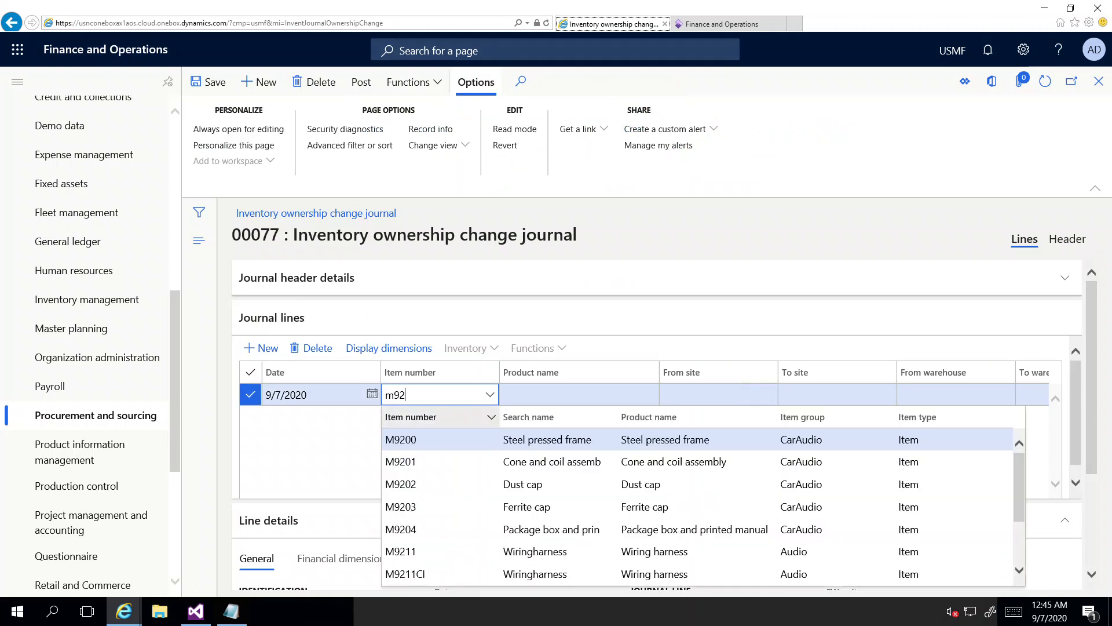
click(405, 573)
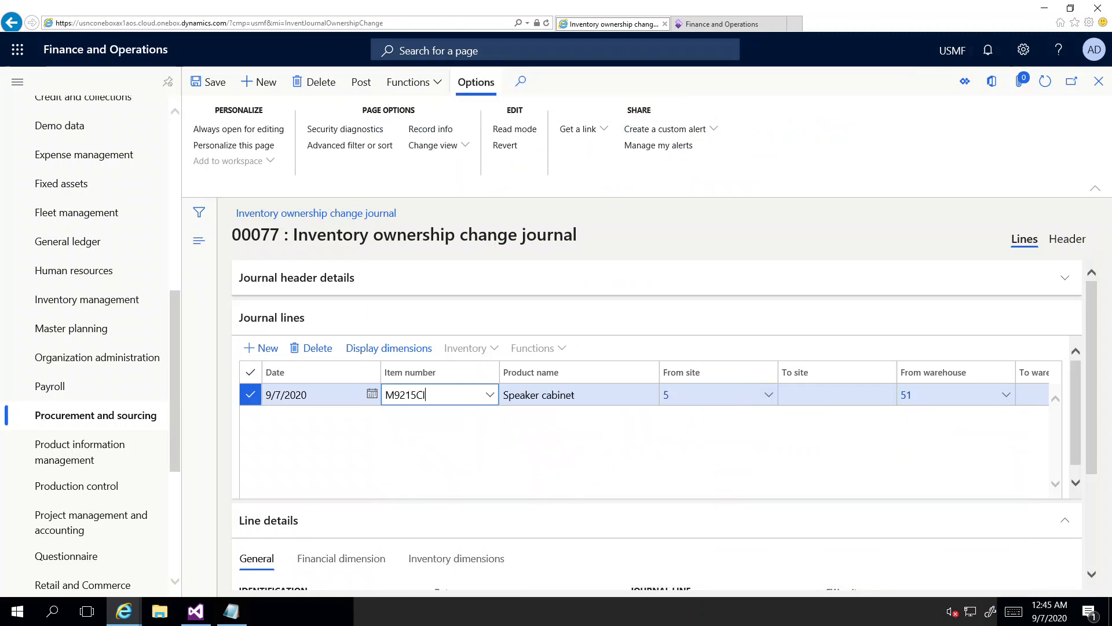
Step: Set the line's site to 2, warehouse to 24, and From owner to vendor US-104
key(Tab)
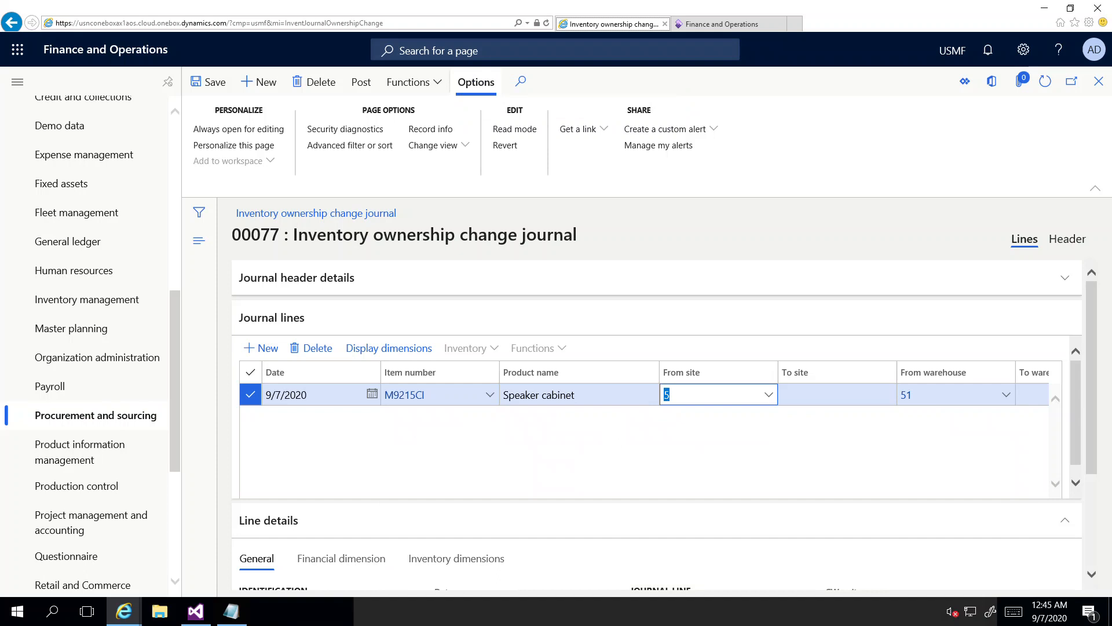
text(2)
key(Tab)
key(Tab)
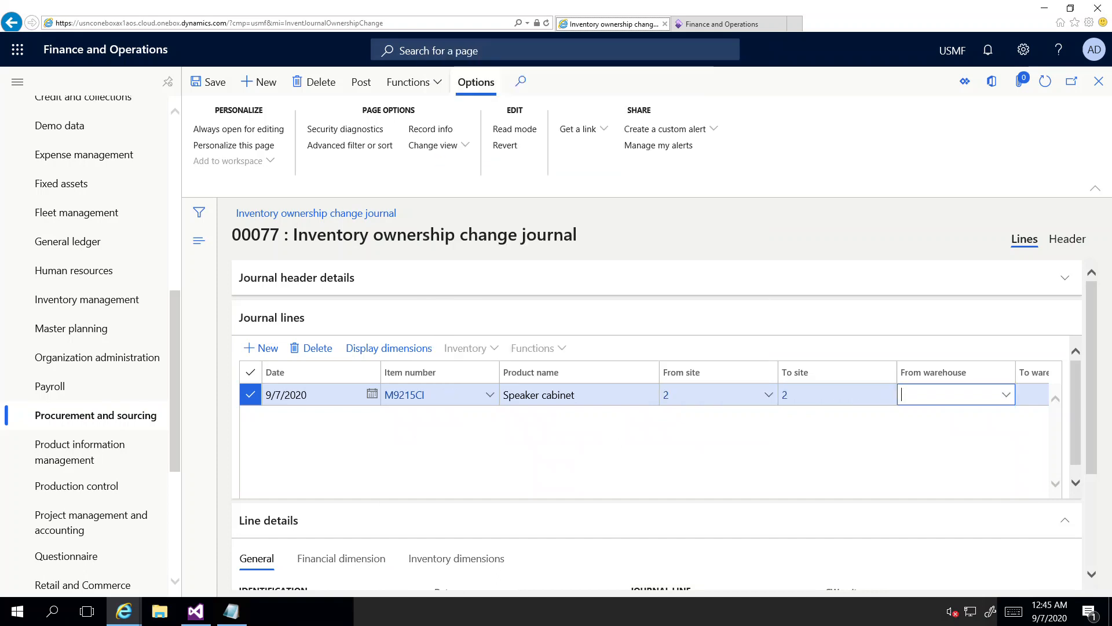
text(24)
key(Tab)
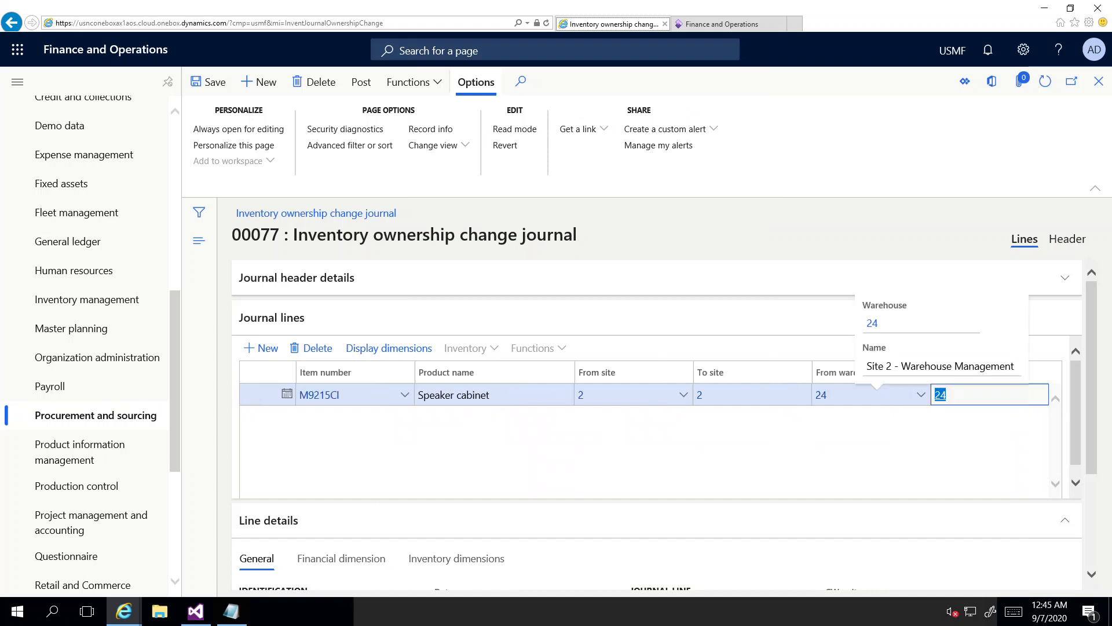
key(Tab)
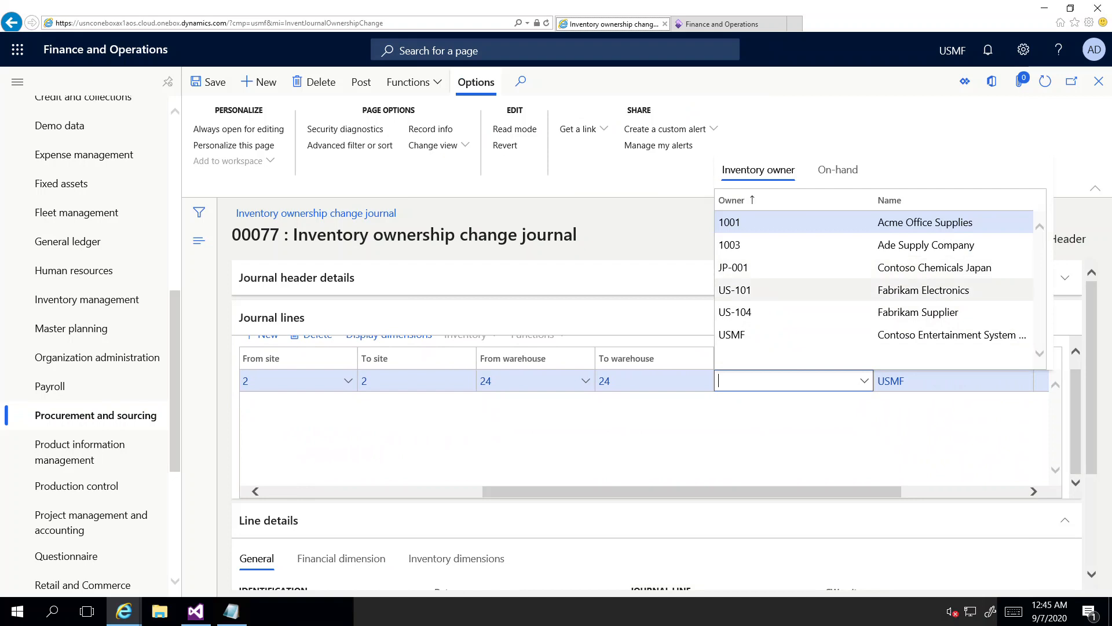
click(765, 312)
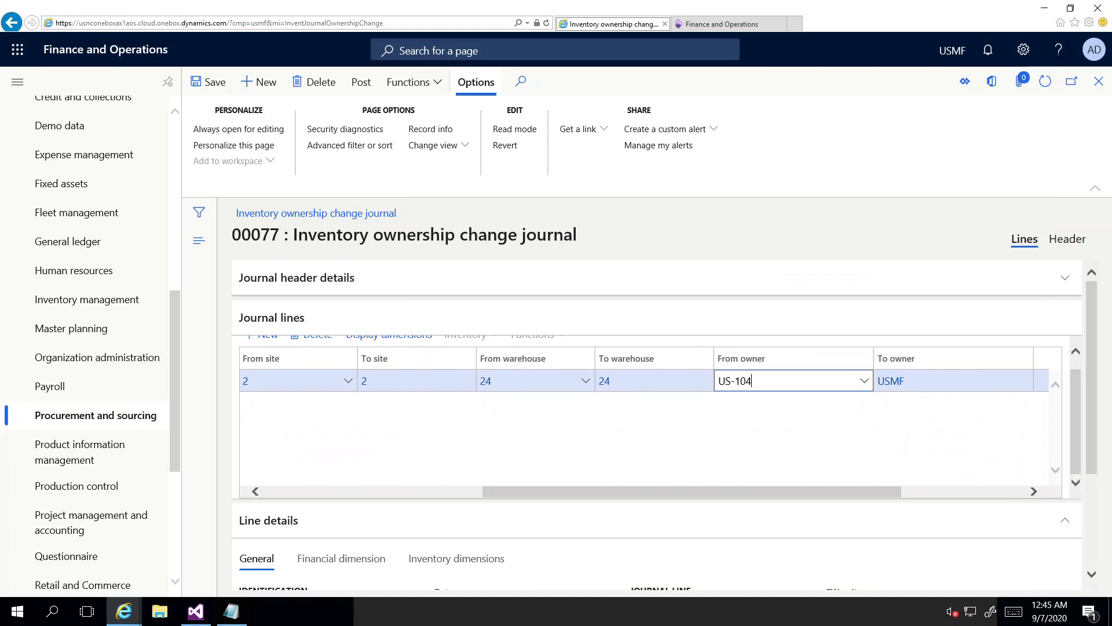
key(Tab)
drag(816, 491, 473, 491)
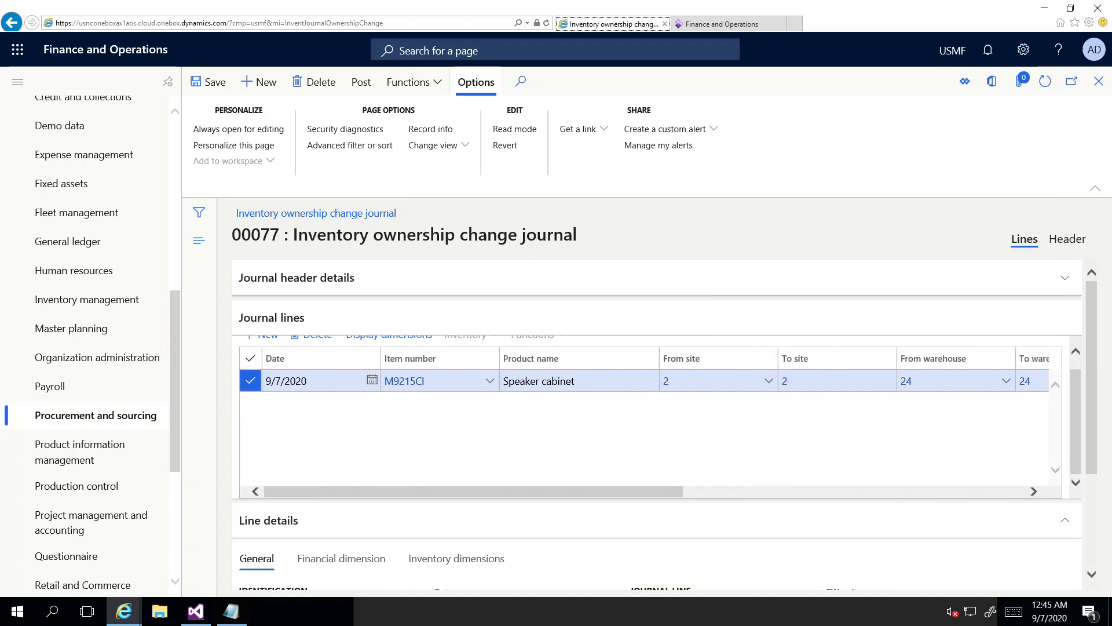
Step: Post journal 00077 and review the message confirming the purchase order created for US-104
click(361, 82)
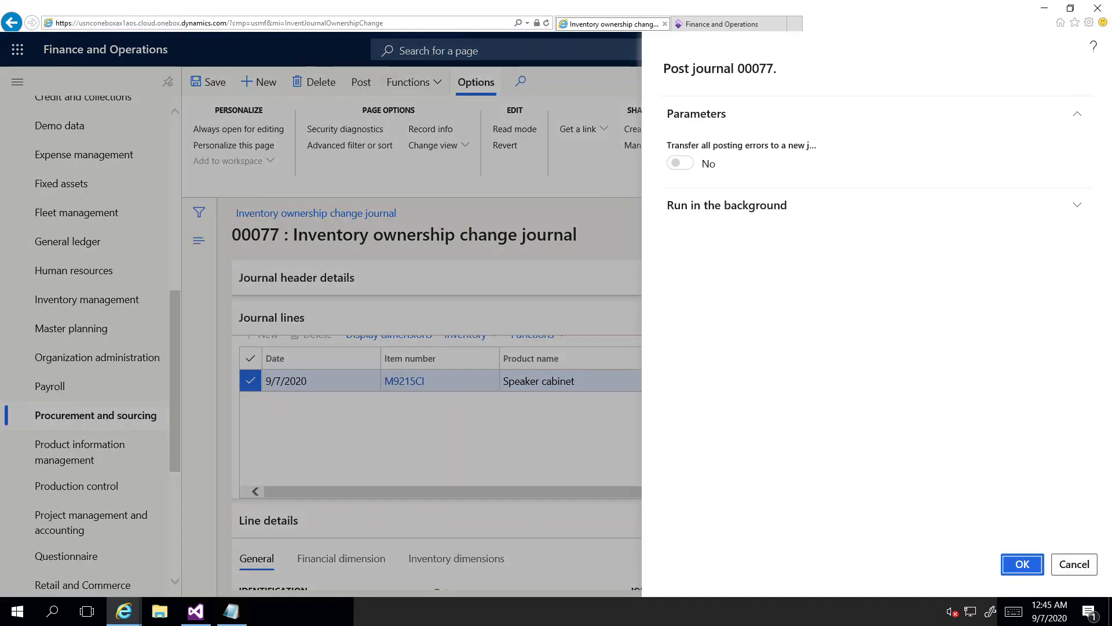
click(1023, 564)
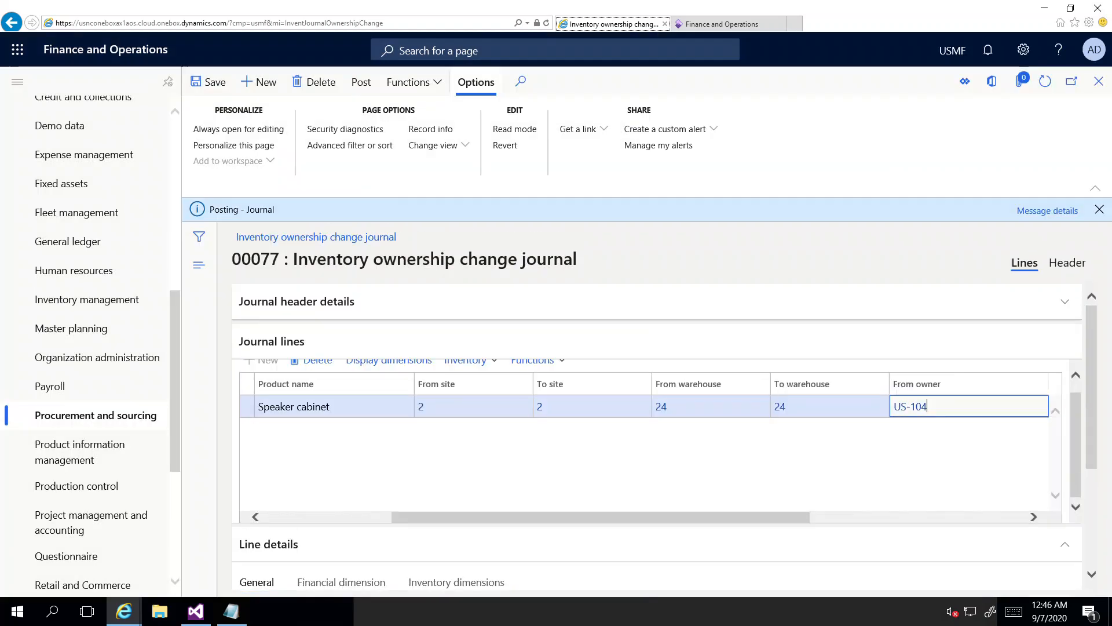
click(1048, 210)
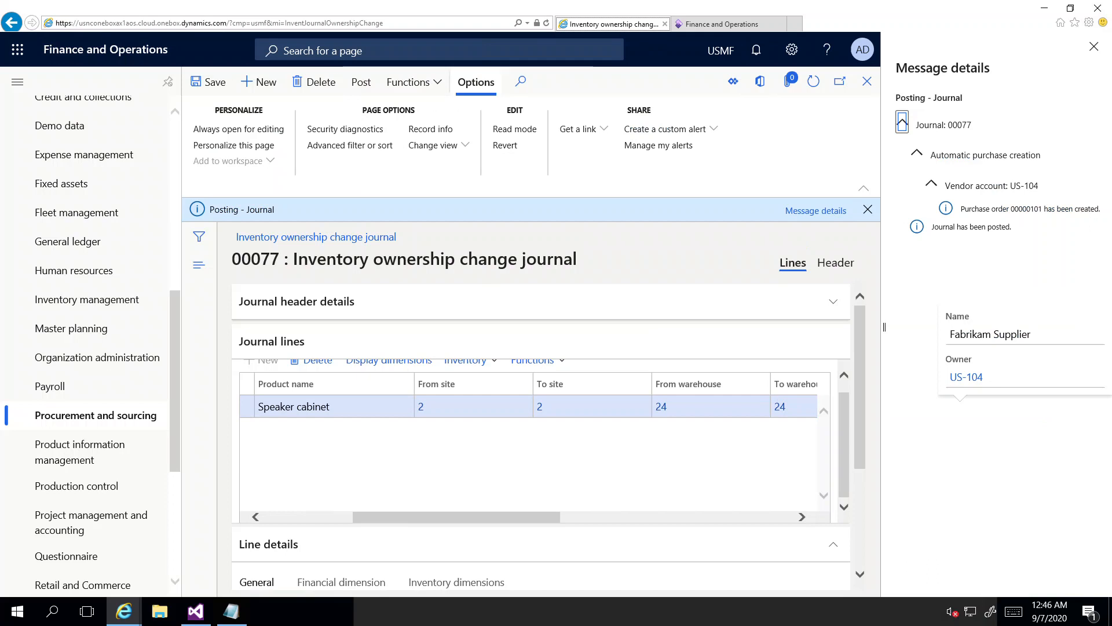
click(1094, 46)
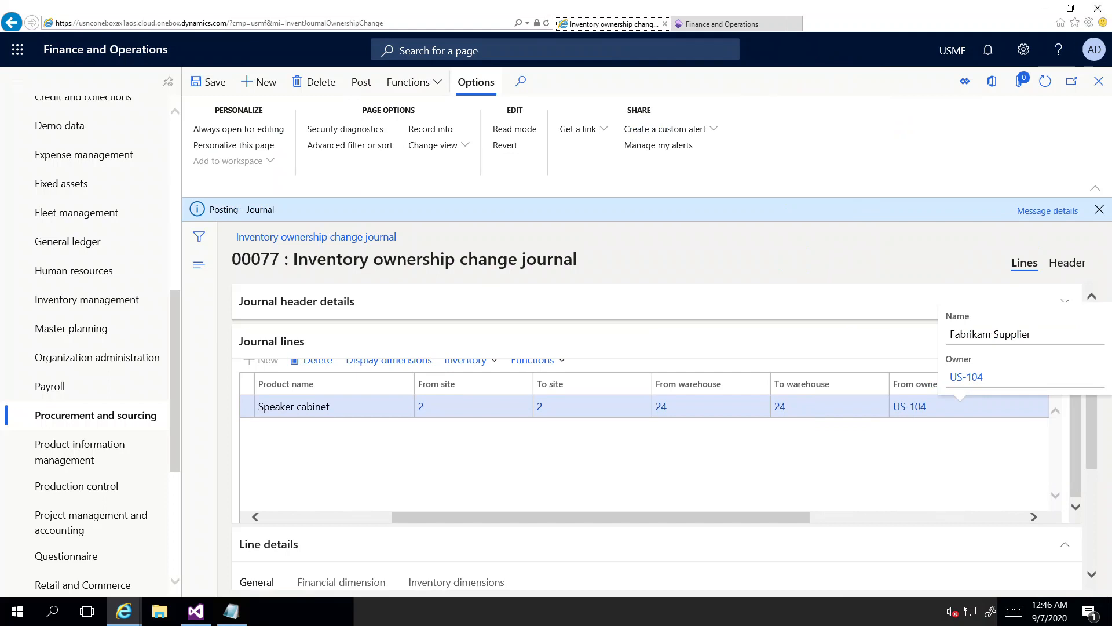
drag(649, 517, 519, 517)
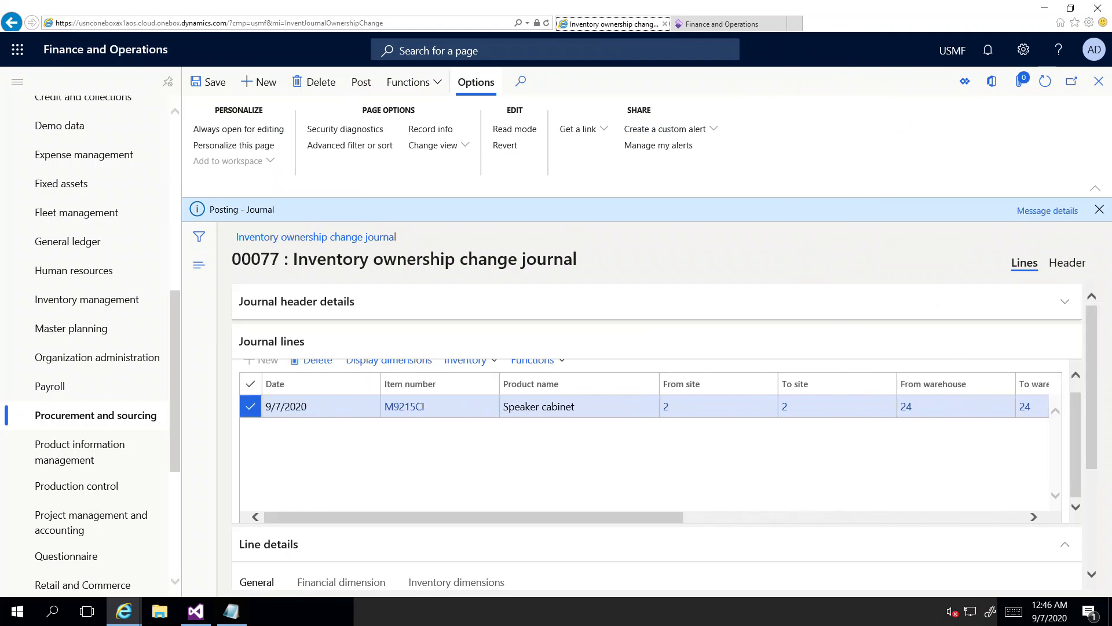
click(1100, 210)
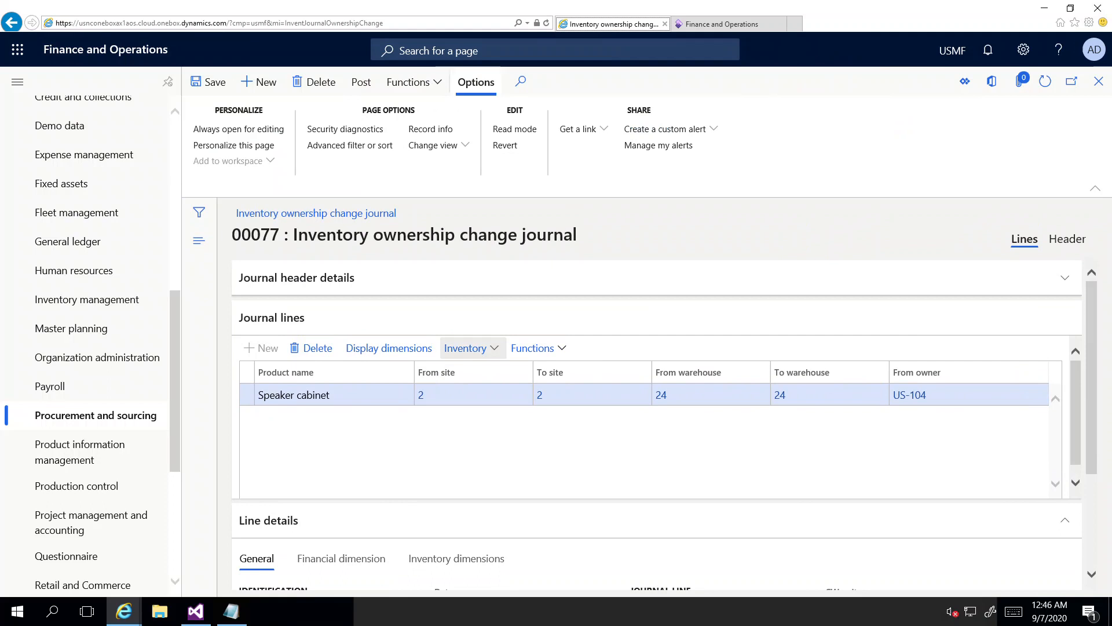
mouse_move(916, 395)
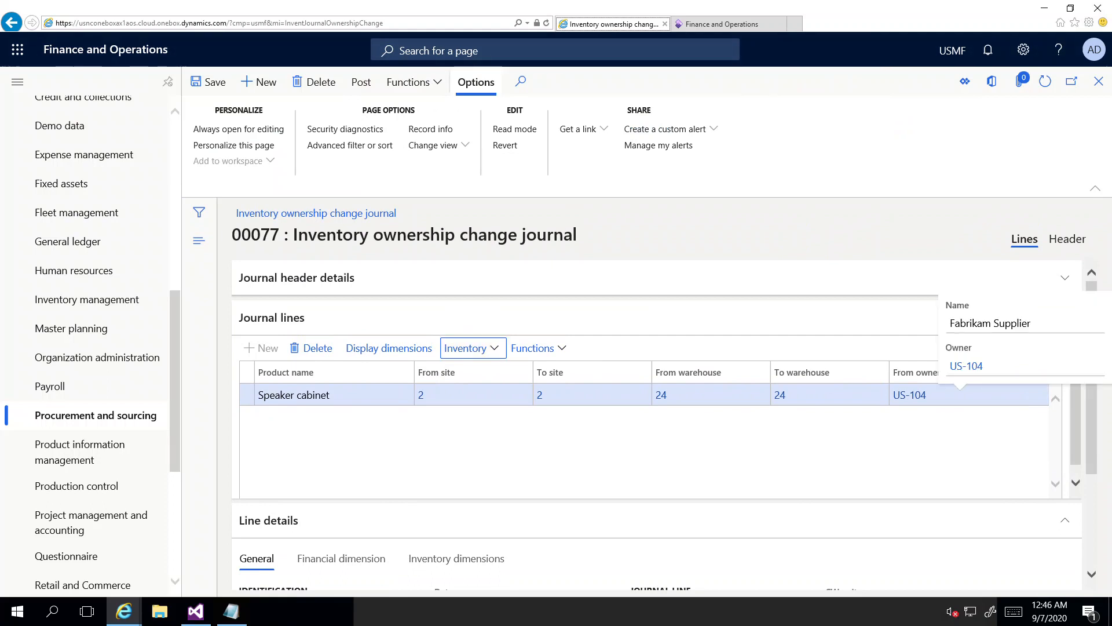
Step: View on-hand stock for M9215CI: 2.00 owned by USMF at site 2, warehouse 24
click(472, 348)
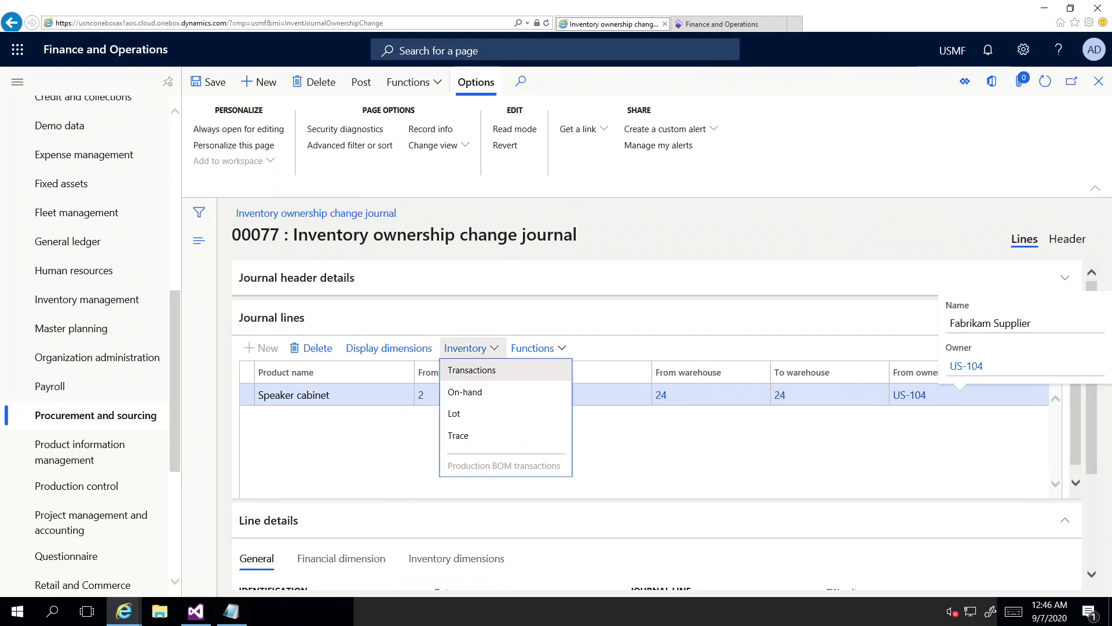
click(466, 392)
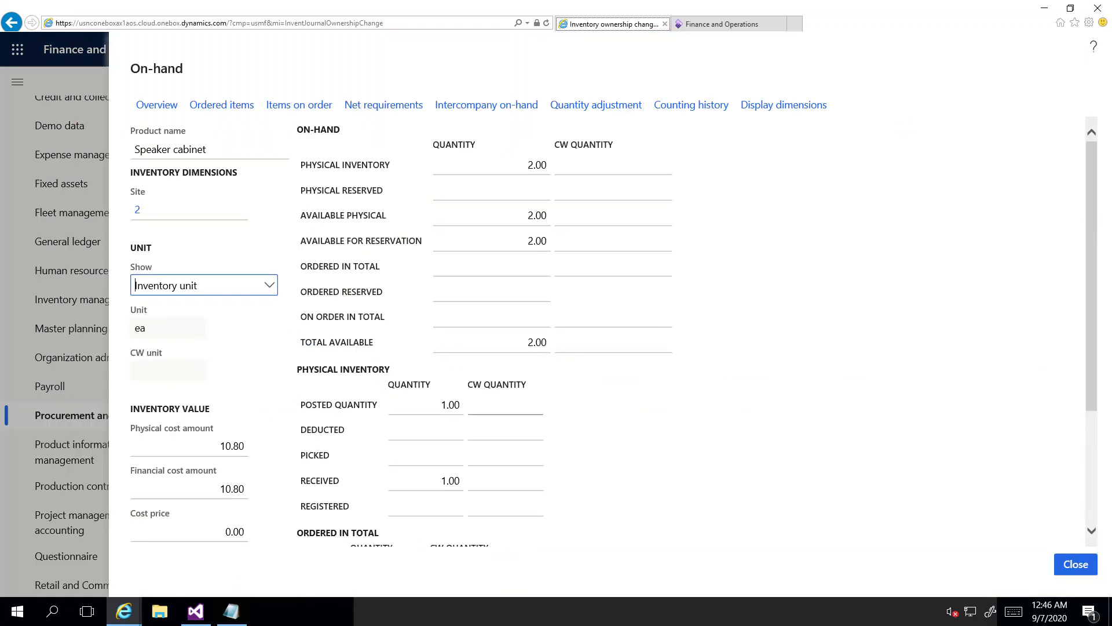
click(157, 105)
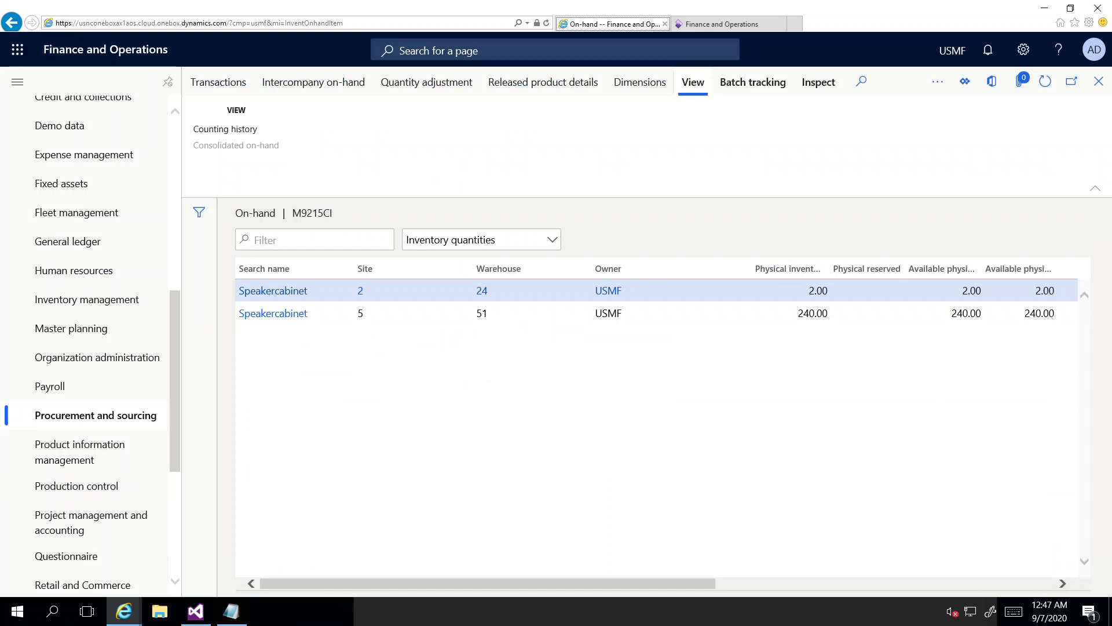
scroll(87, 331, down, 5)
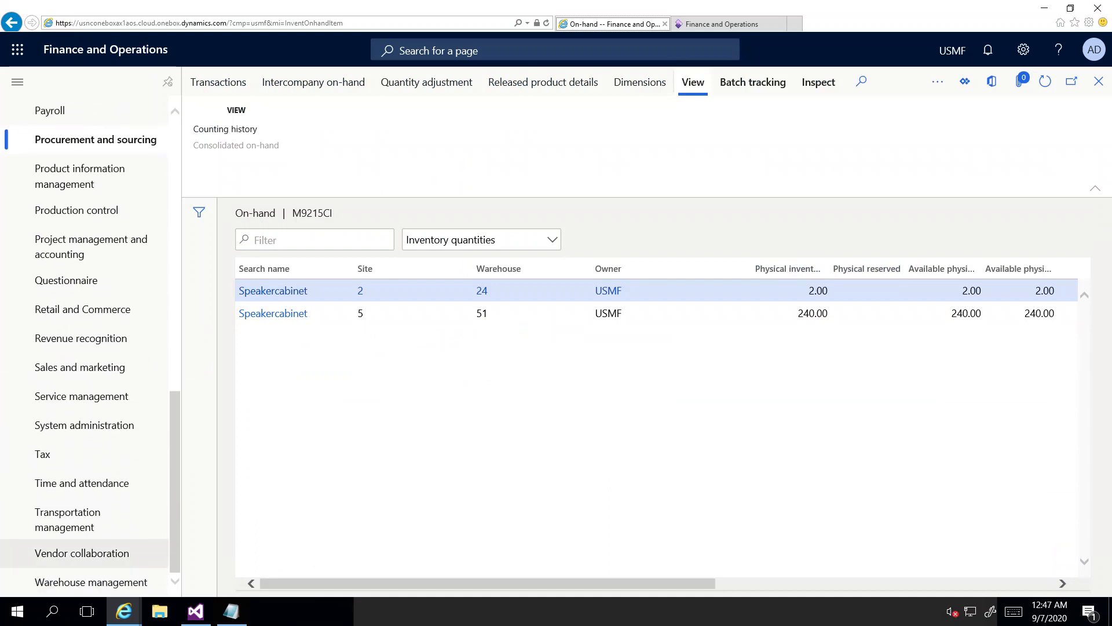
Step: Open On-hand consignment inventory with filters shown, listing 500.00 Wiring harness owned by US-104
click(81, 553)
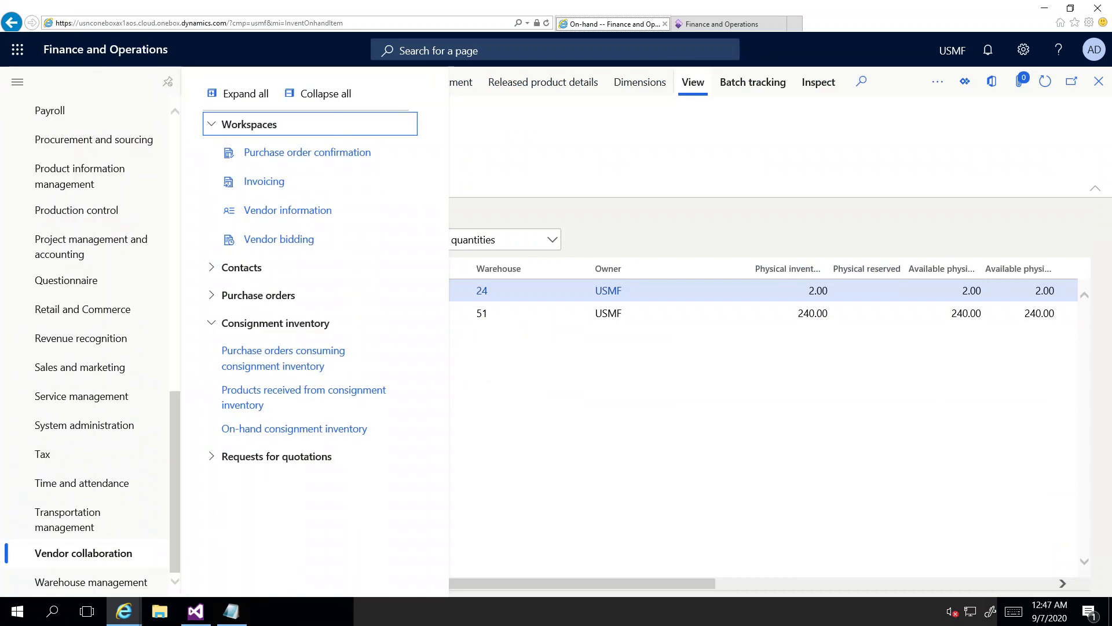
click(293, 428)
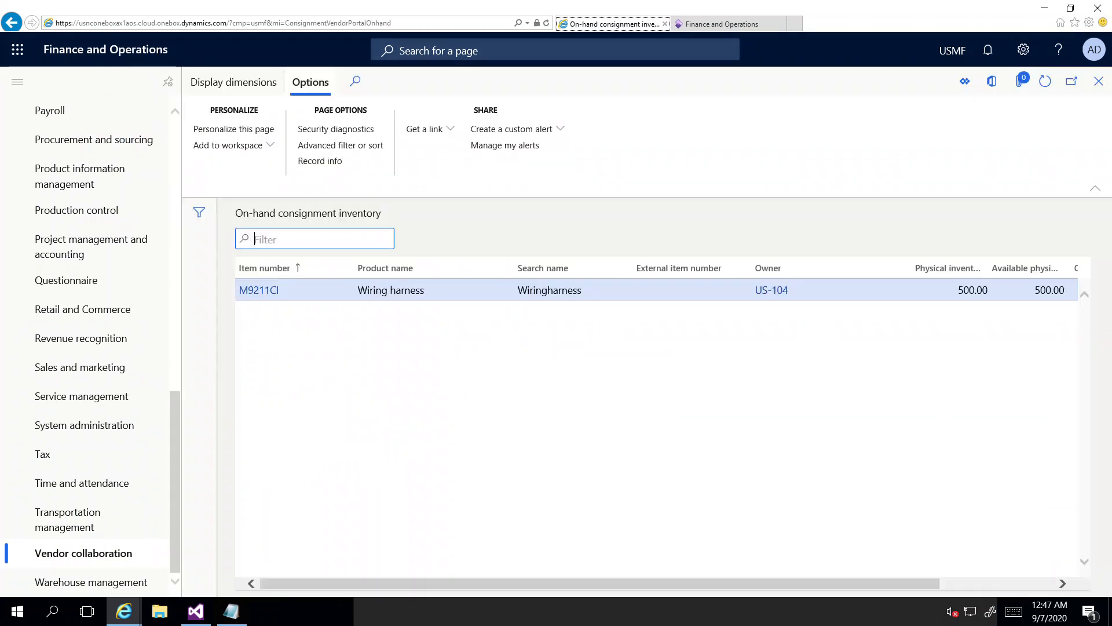
mouse_move(521, 583)
mouse_down()
mouse_move(638, 584)
mouse_move(521, 583)
mouse_up()
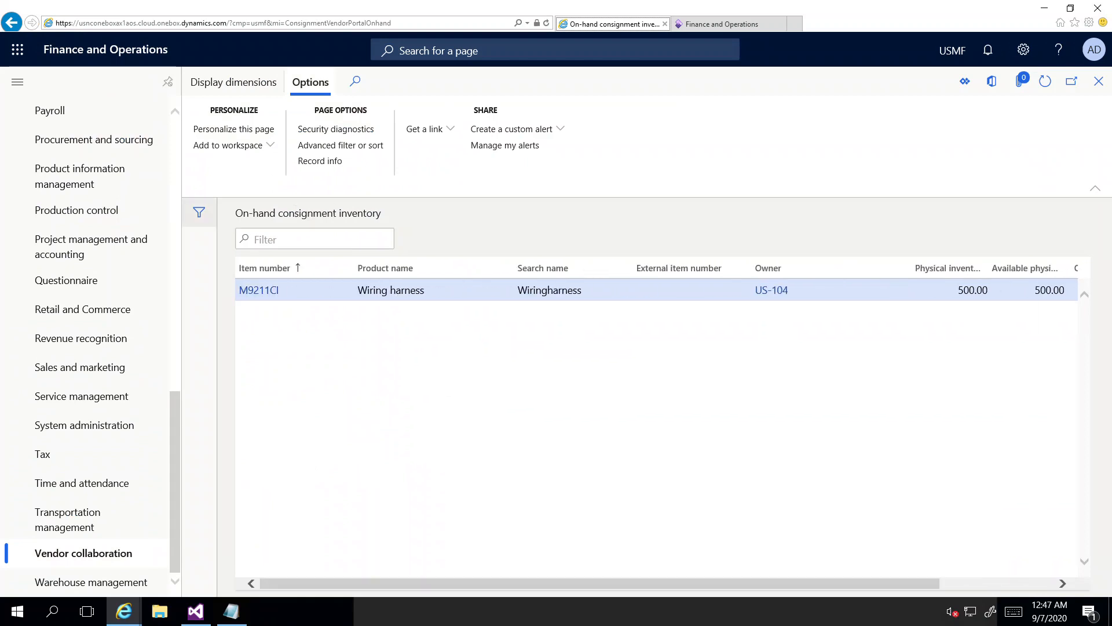
click(199, 212)
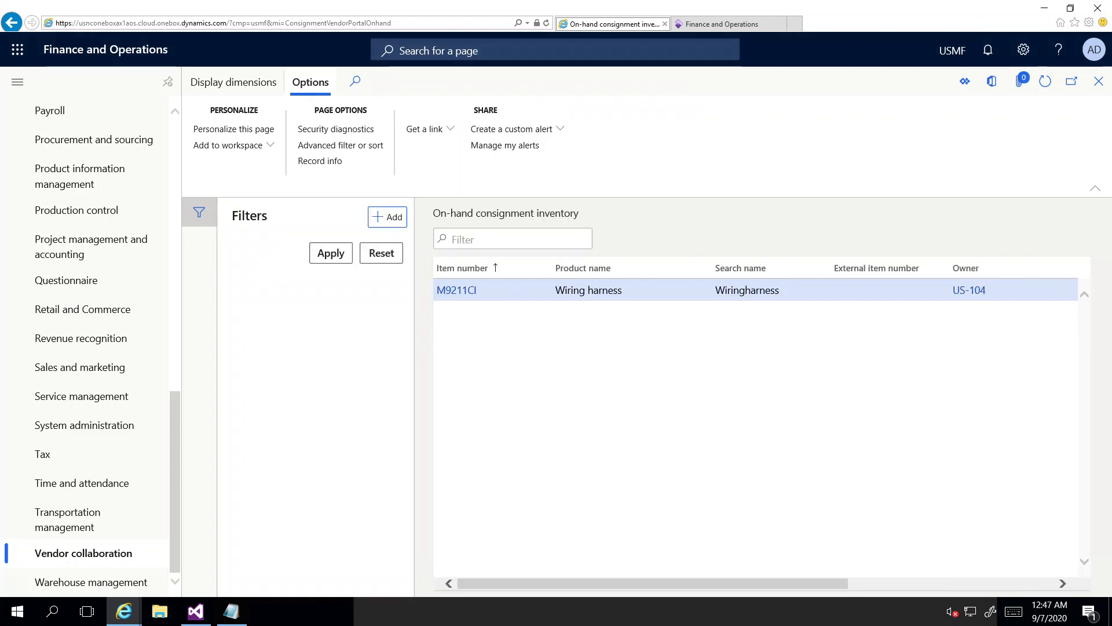
click(84, 553)
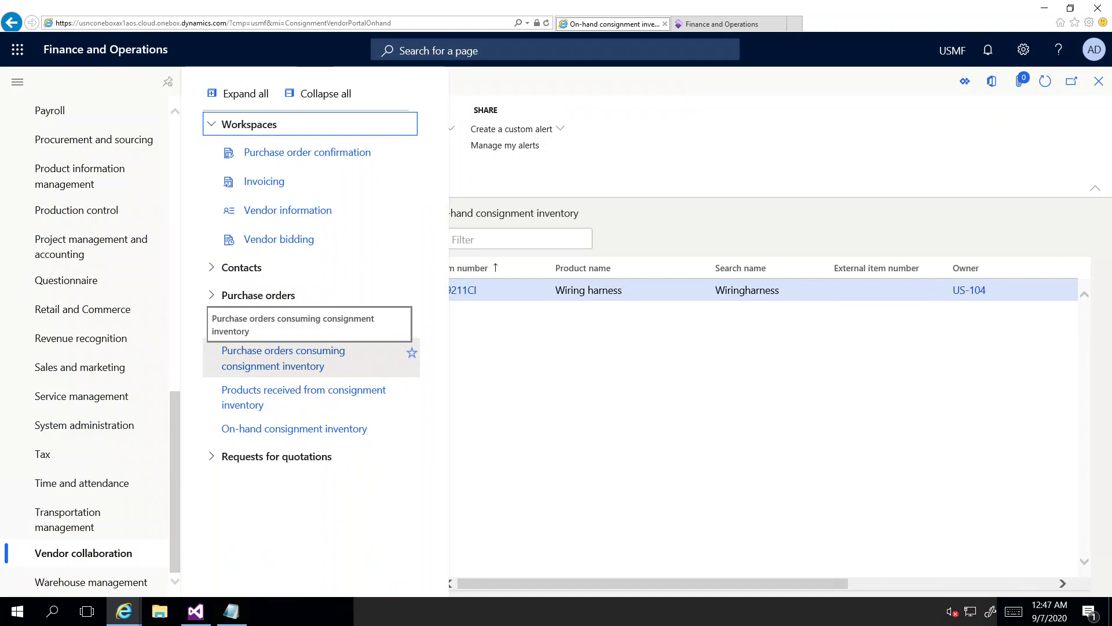
Step: Open purchase order 00000101 from the Purchase orders consuming consignment inventory list
click(283, 358)
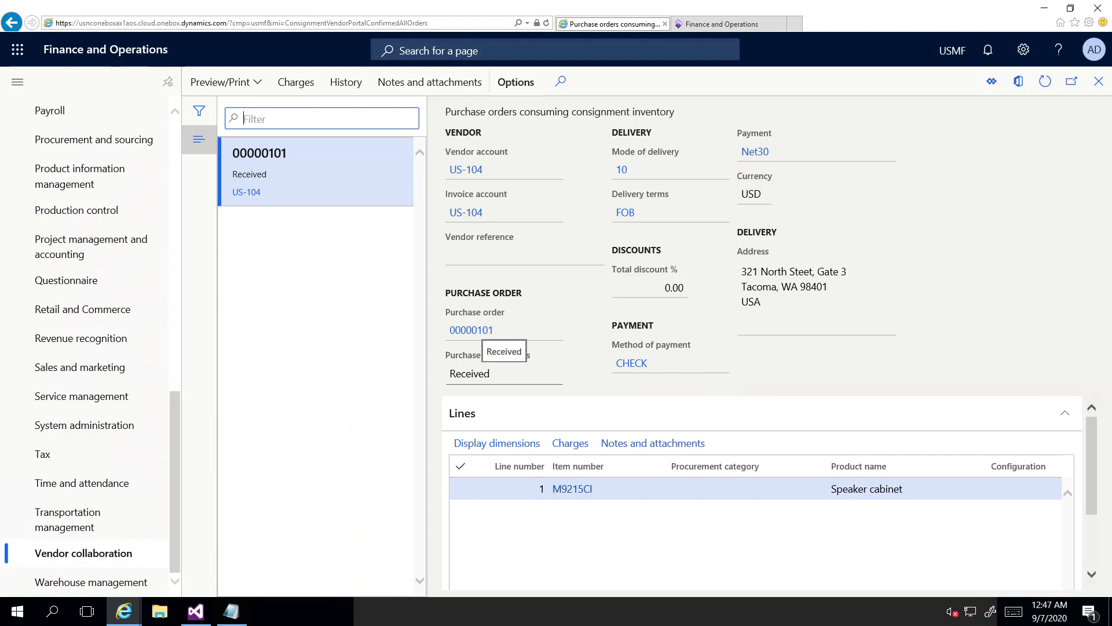
click(472, 331)
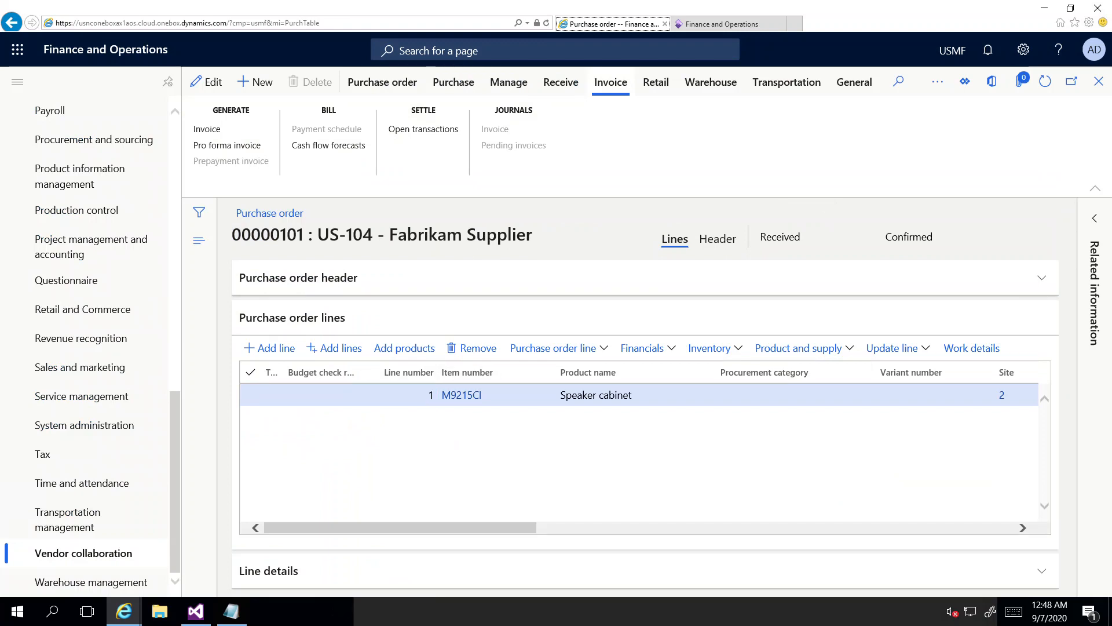
Step: Generate a vendor invoice from purchase order 00000101 for Fabrikam Supplier
click(83, 553)
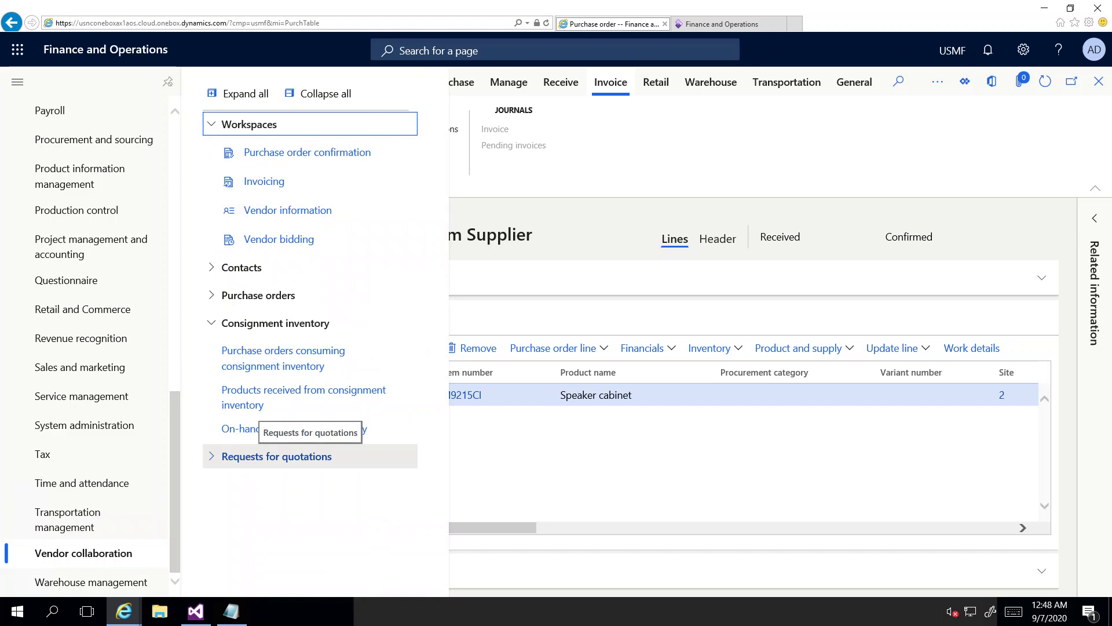
click(626, 457)
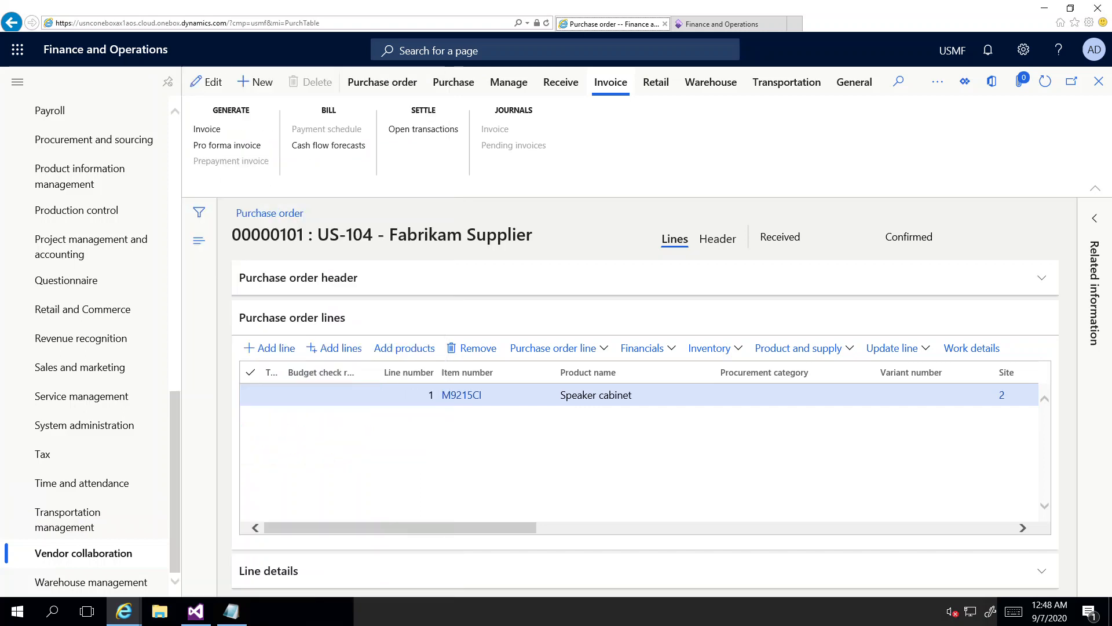
click(207, 129)
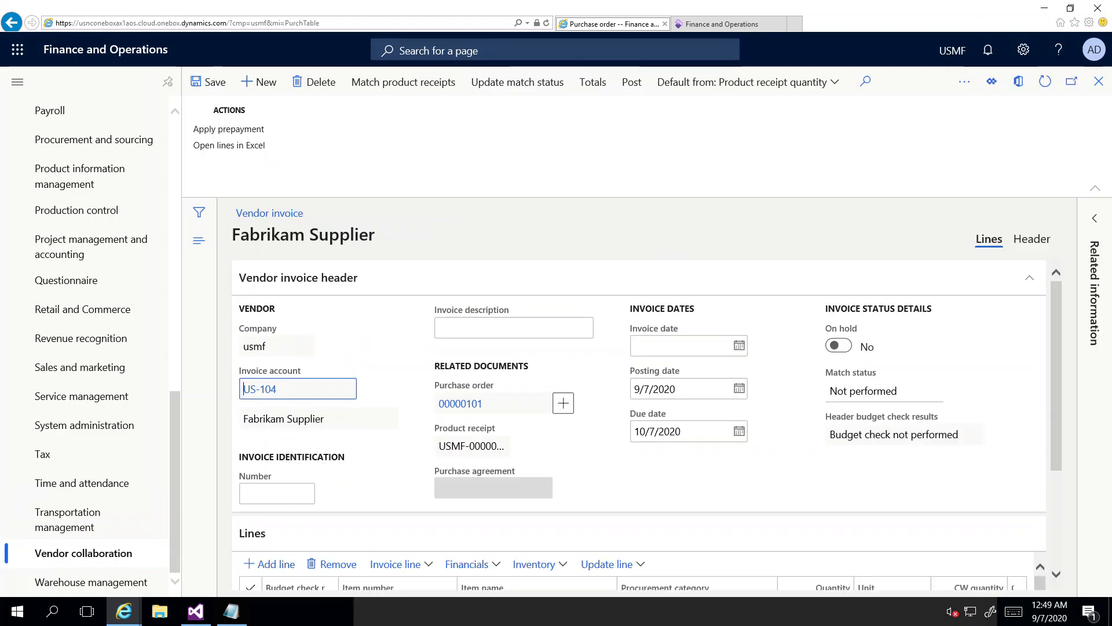
Step: Enter invoice number 101 with invoice date 9/7/2020
click(277, 493)
text(101)
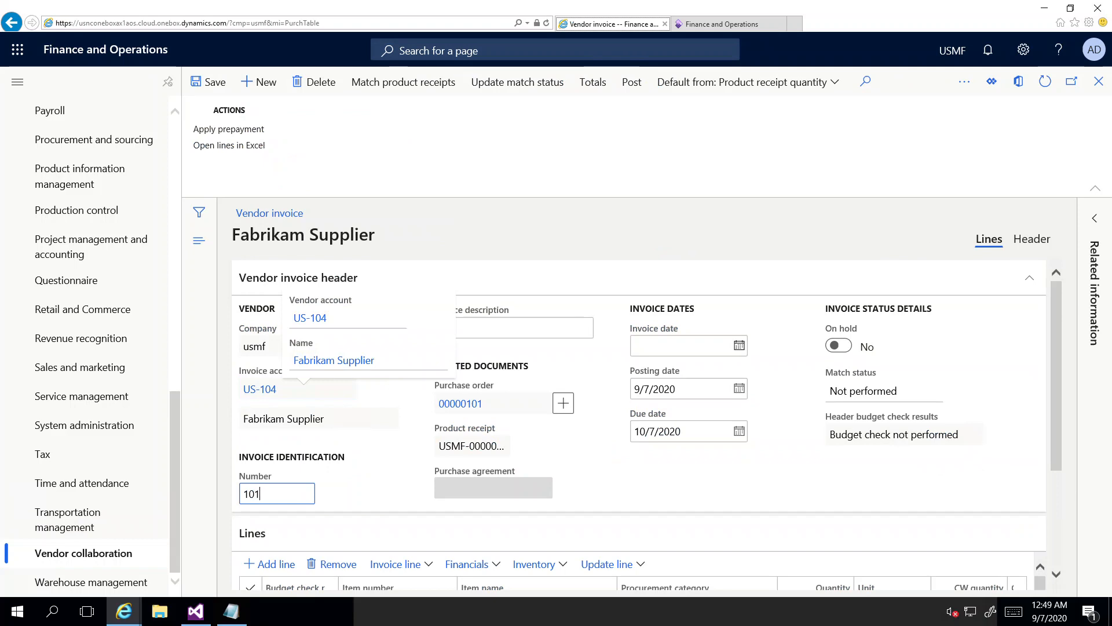
click(739, 346)
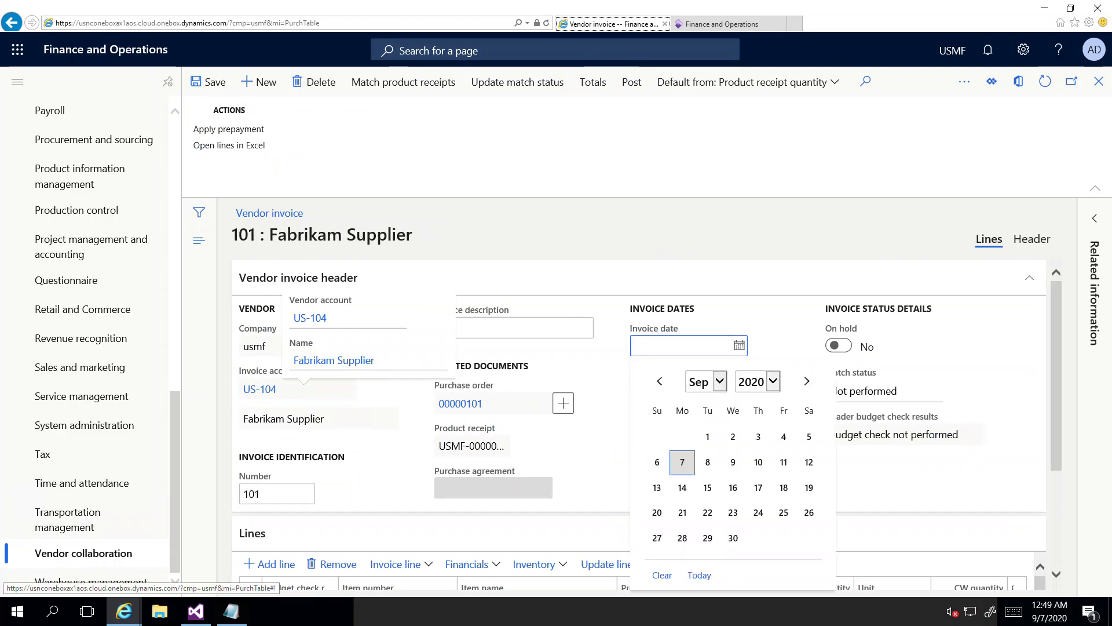
key(Return)
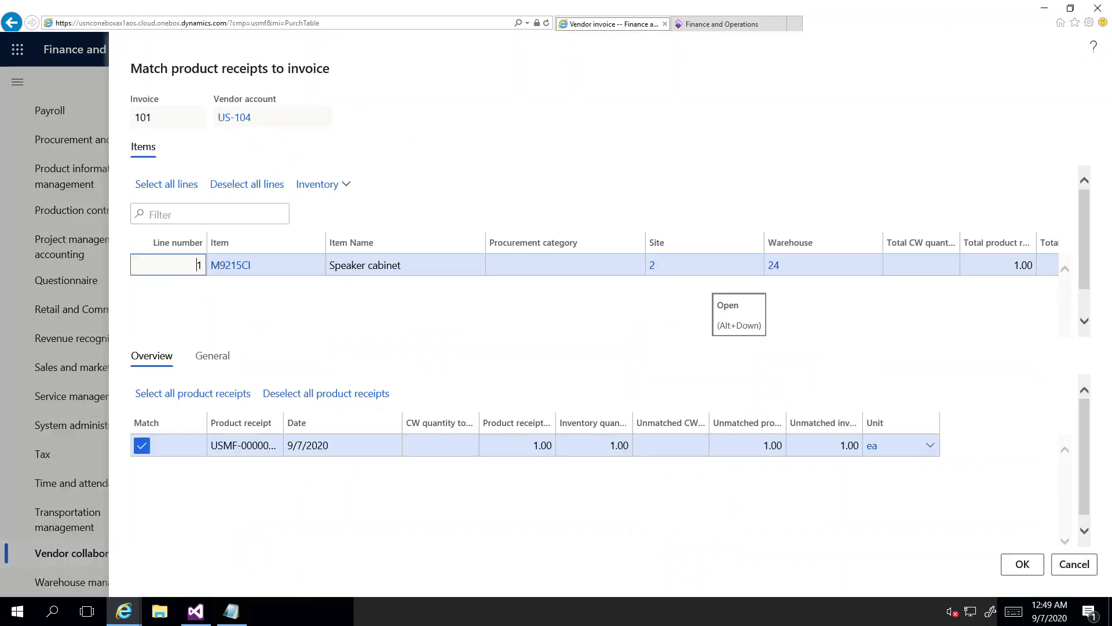
Step: Match the product receipt, update match status to Passed, and post the invoice
click(1022, 564)
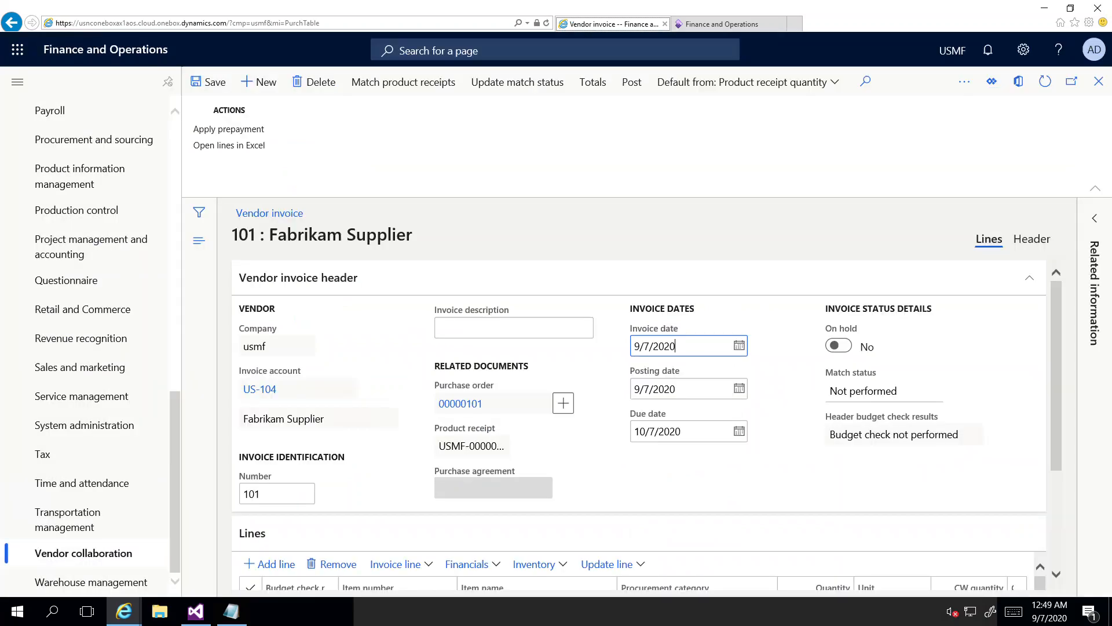
click(517, 81)
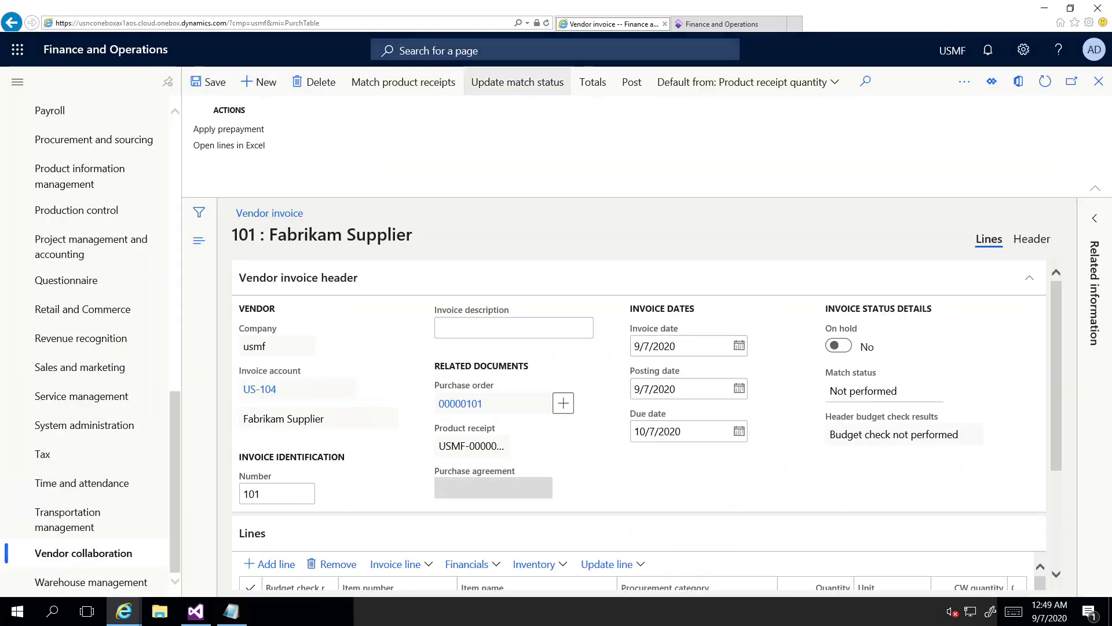
click(632, 82)
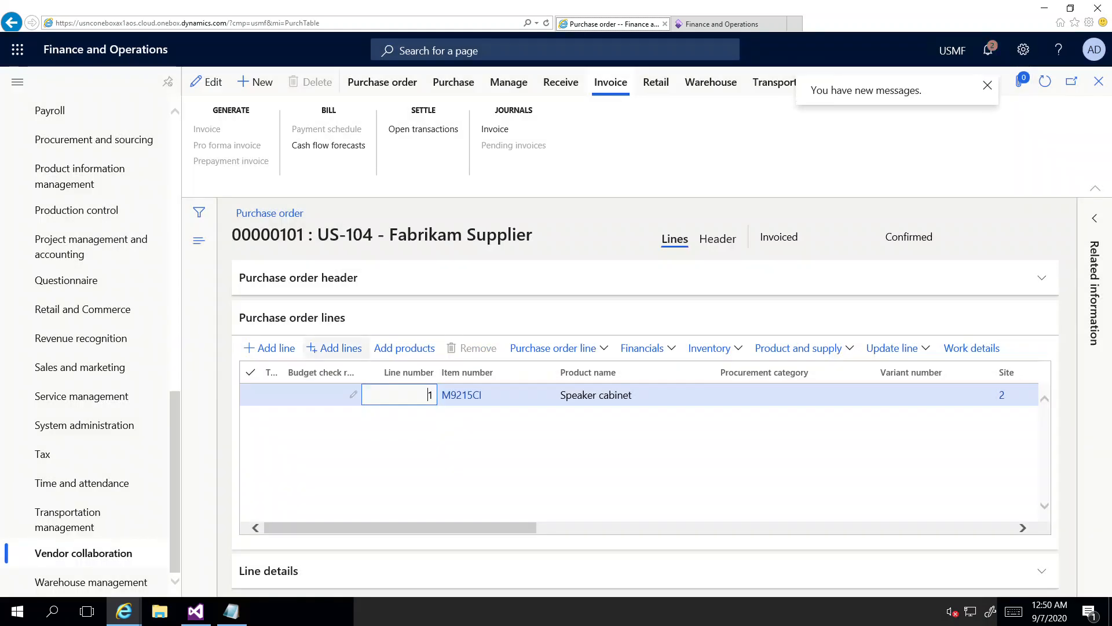
Step: Filter purchase orders consuming consignment inventory to status exactly Invoiced
click(84, 553)
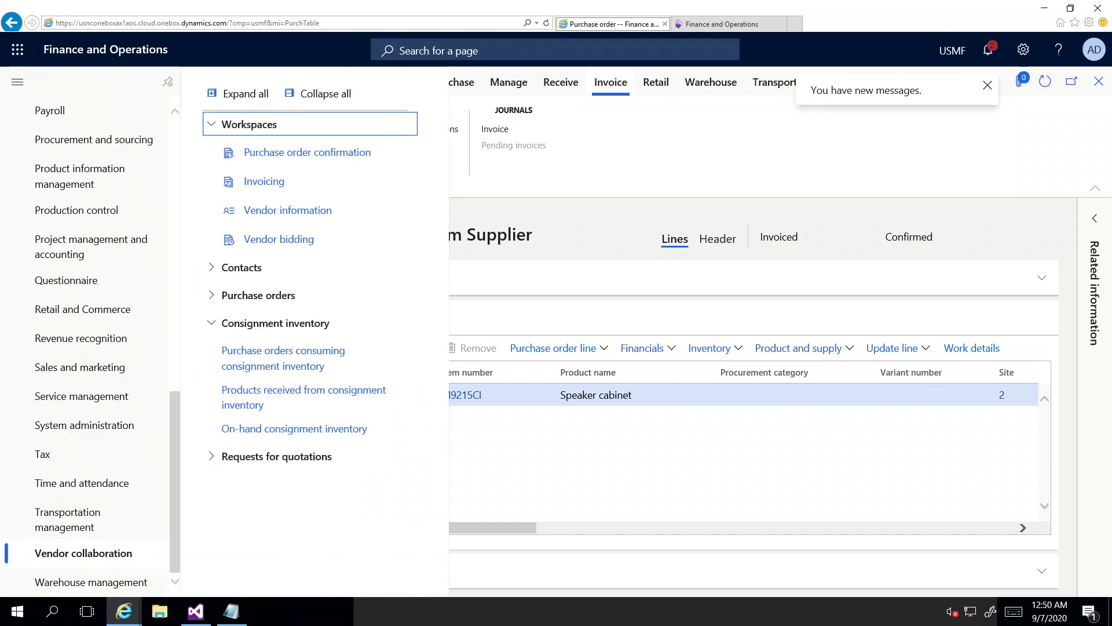
click(283, 358)
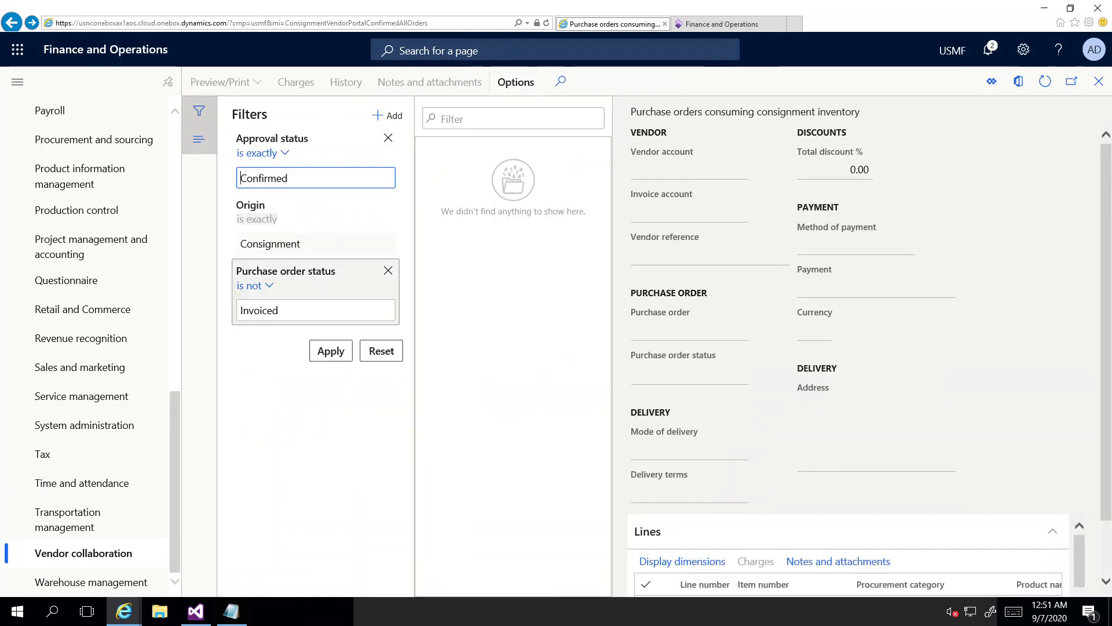
click(256, 286)
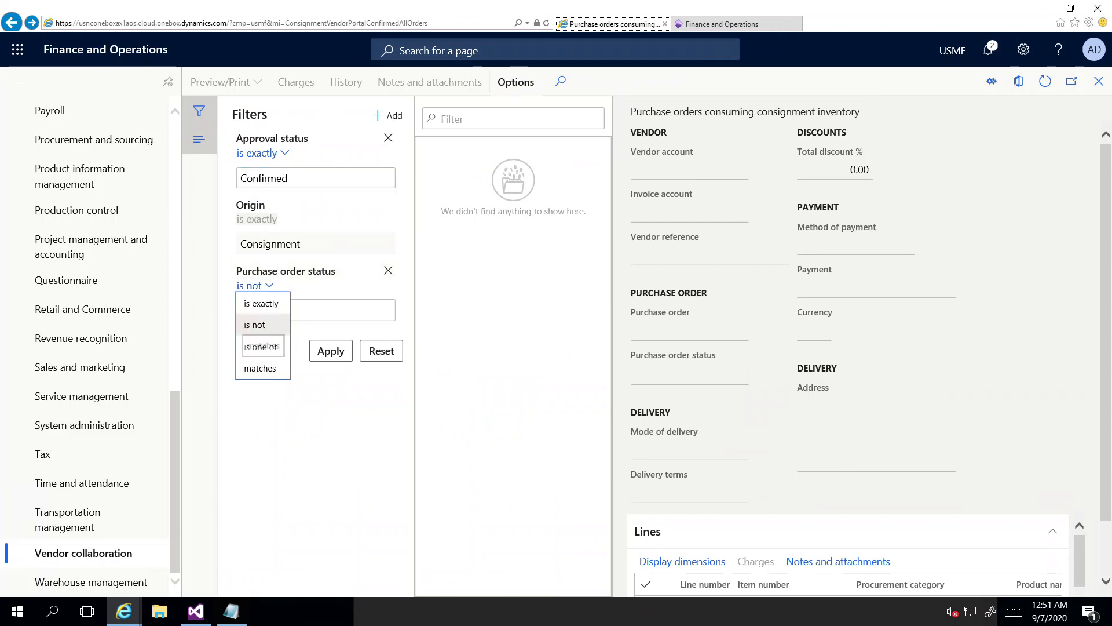
click(262, 303)
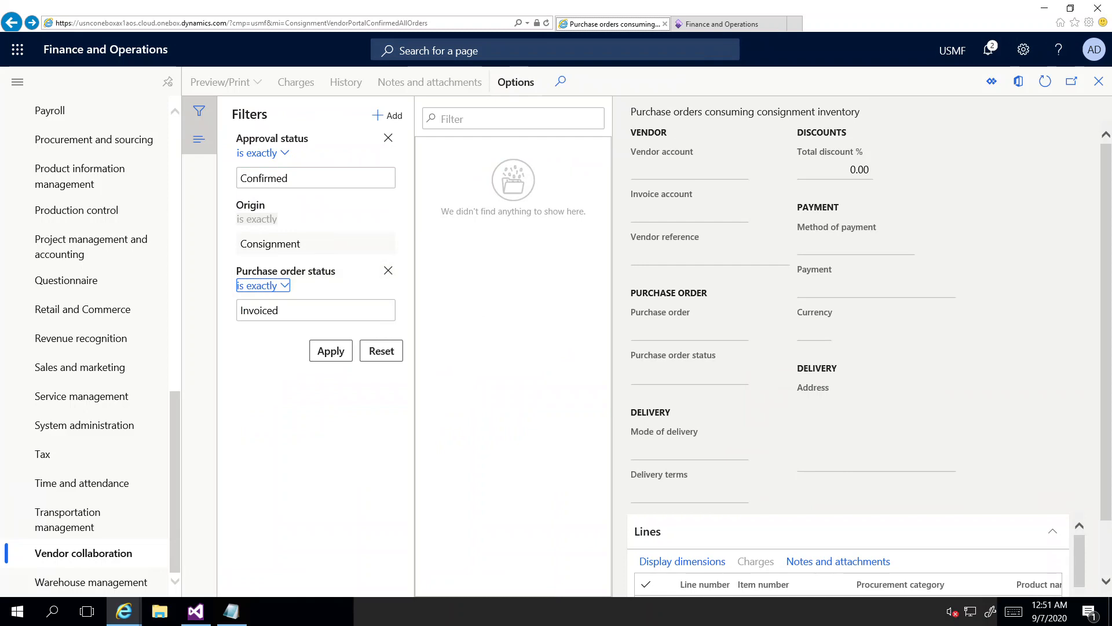
click(331, 350)
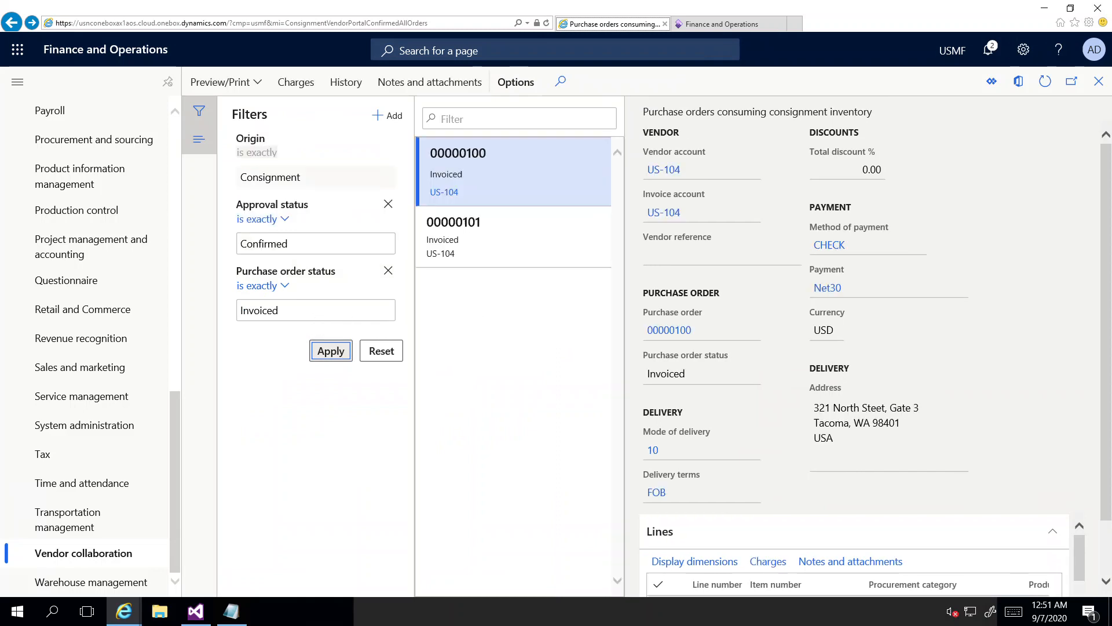
Step: Open invoiced orders 00000101 and 00000100 from the filtered list
click(459, 232)
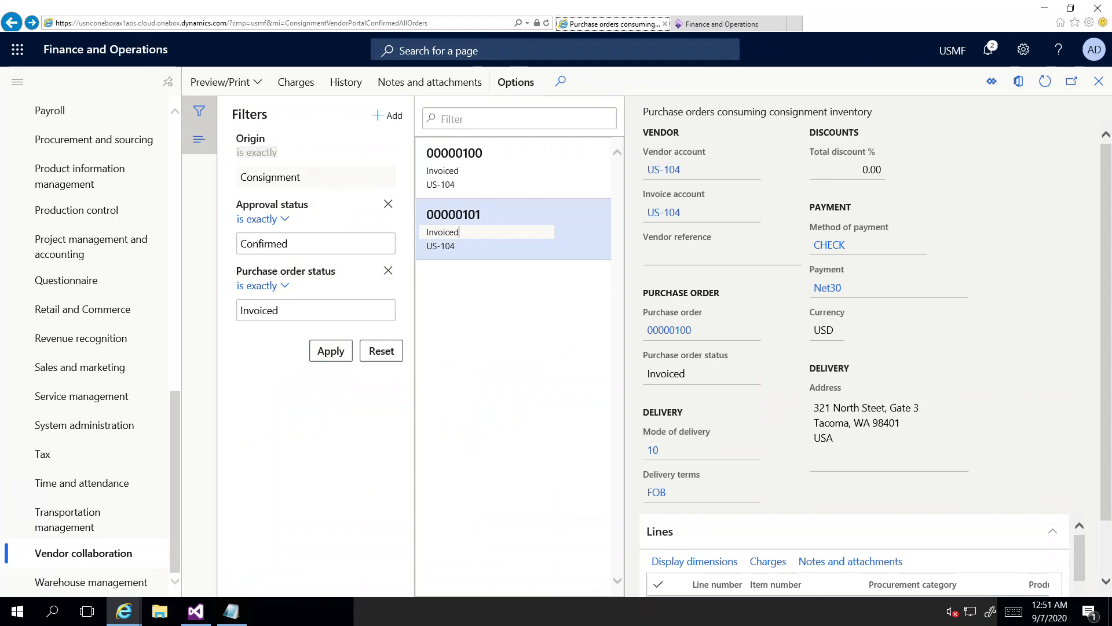
click(428, 171)
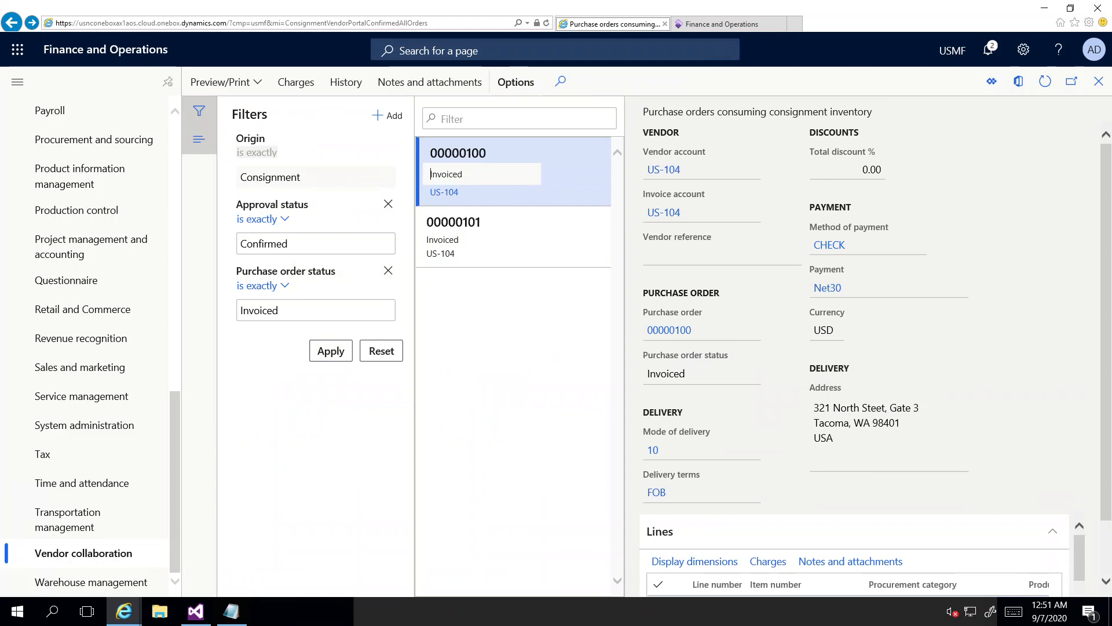
click(83, 553)
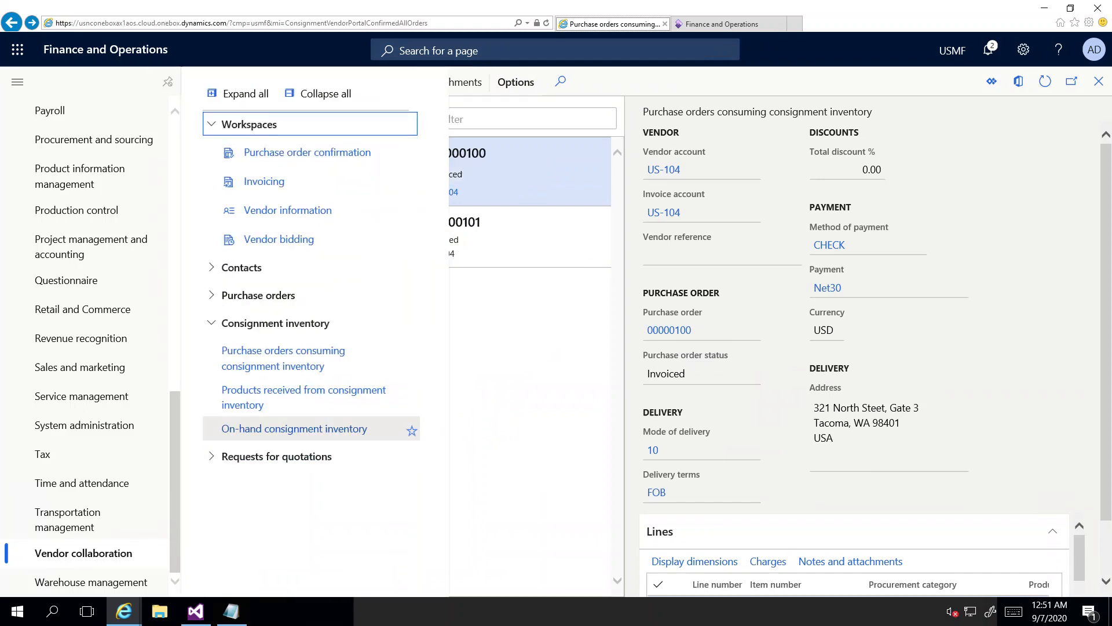
Step: Show Approved, not paid invoices listing invoice 101 as Unpaid, then switch to Notepad
click(264, 182)
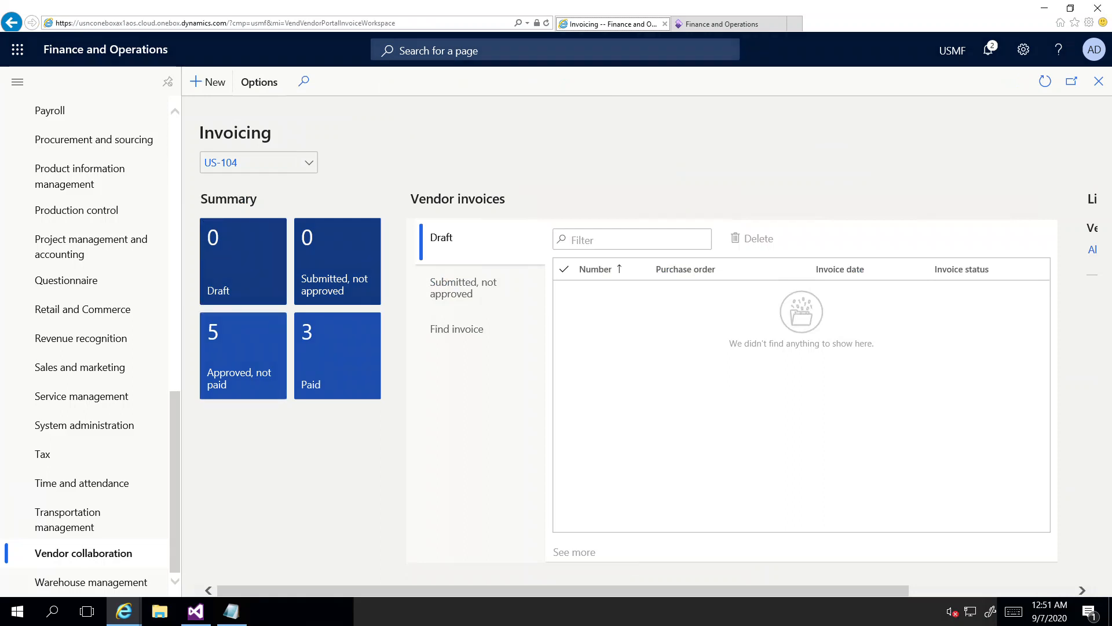
key(Return)
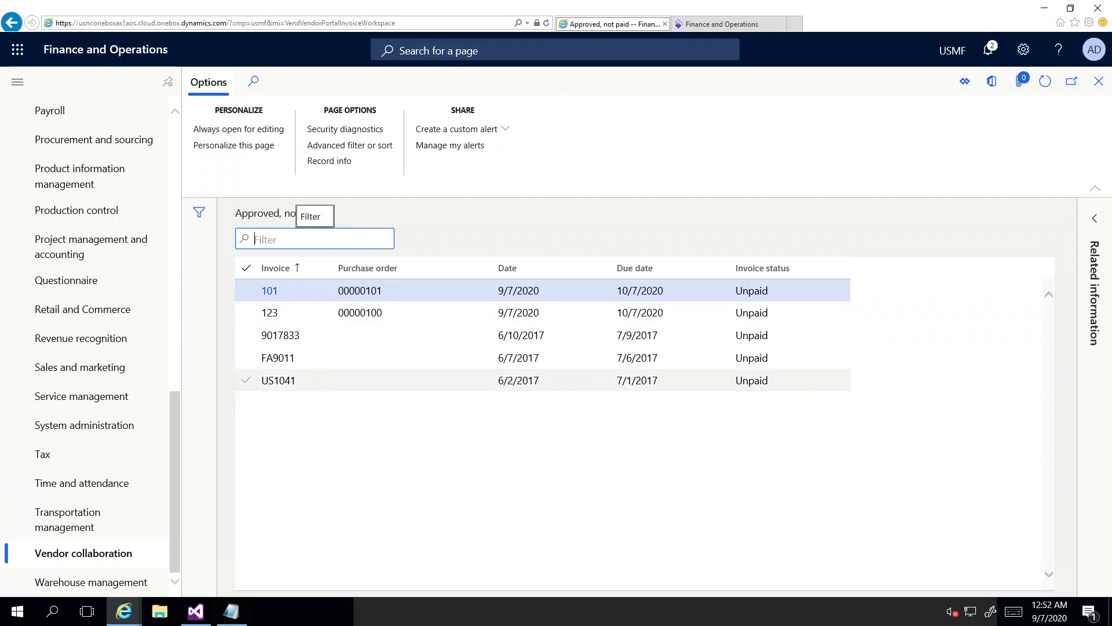
key(alt+Tab)
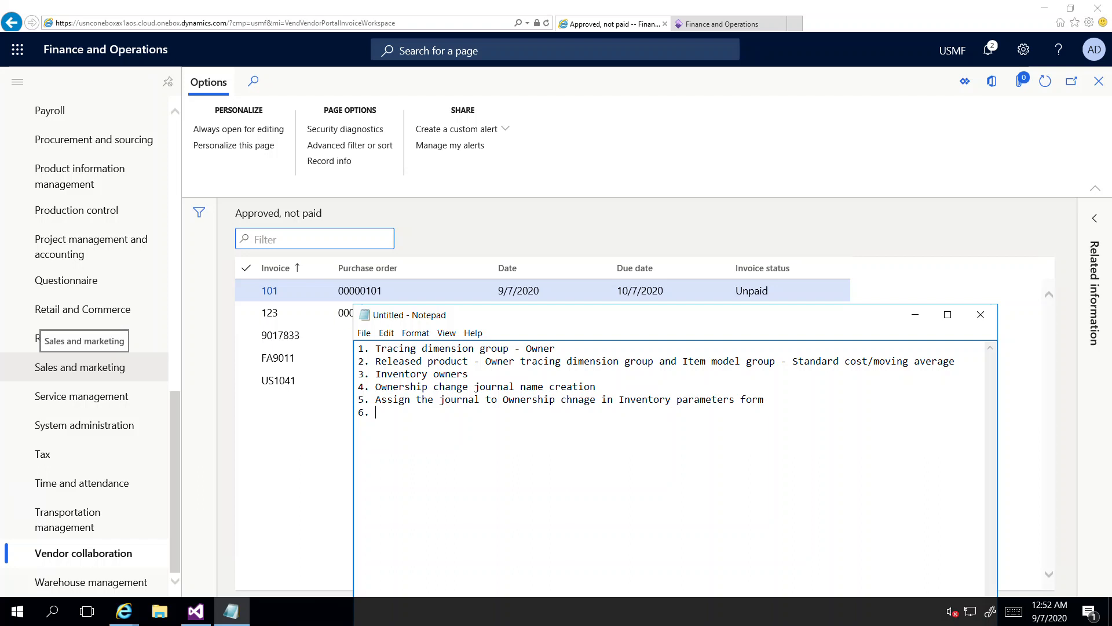
Step: Add steps 6–9: create replenishment order, post product receipt, post ownership journal, invoice and pay
text(Create consignment re)
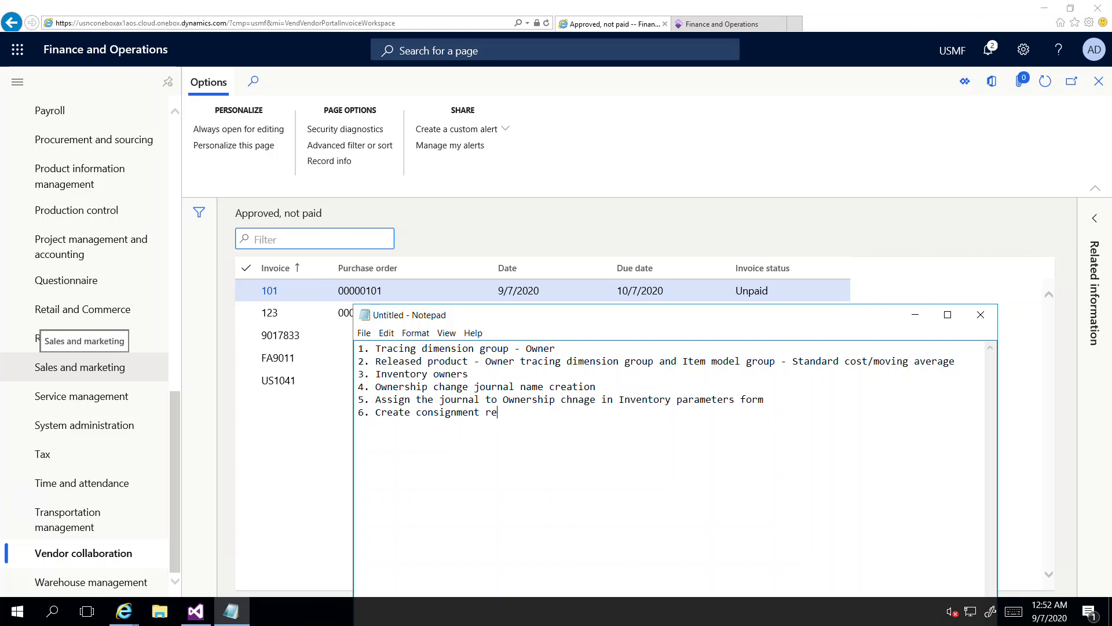
text(plenishment )
text(order )
text(7)
text(. Post the pr)
text(oduct )
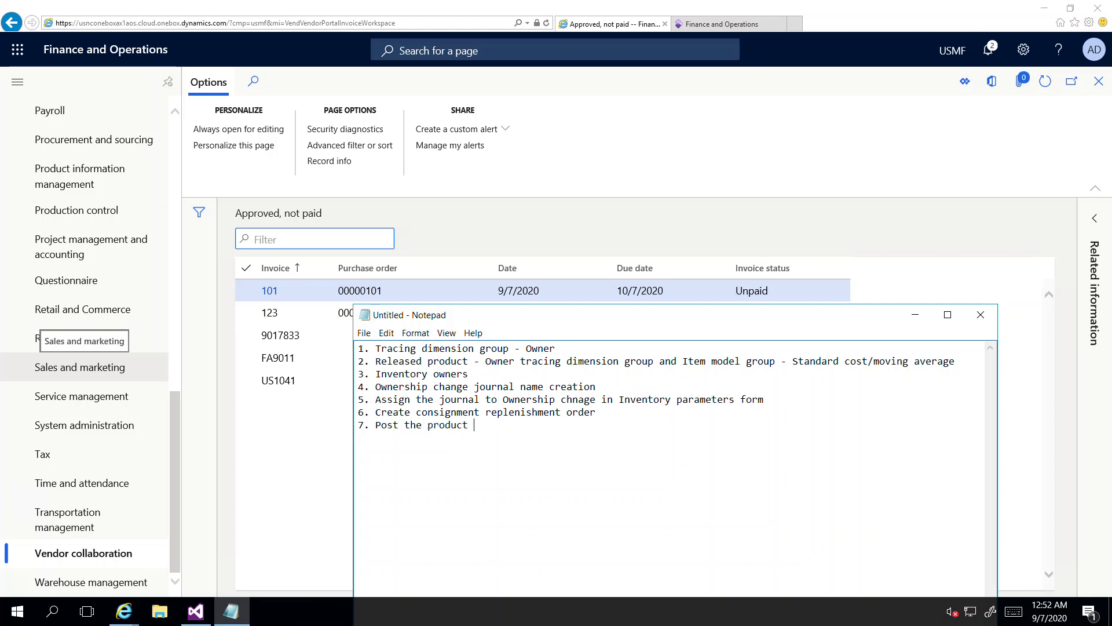
text(receipt )
text(8)
text(.)
text(Change)
key(BackSpace)
key(BackSpace)
key(BackSpace)
key(BackSpace)
key(BackSpace)
key(BackSpace)
text(Post the change)
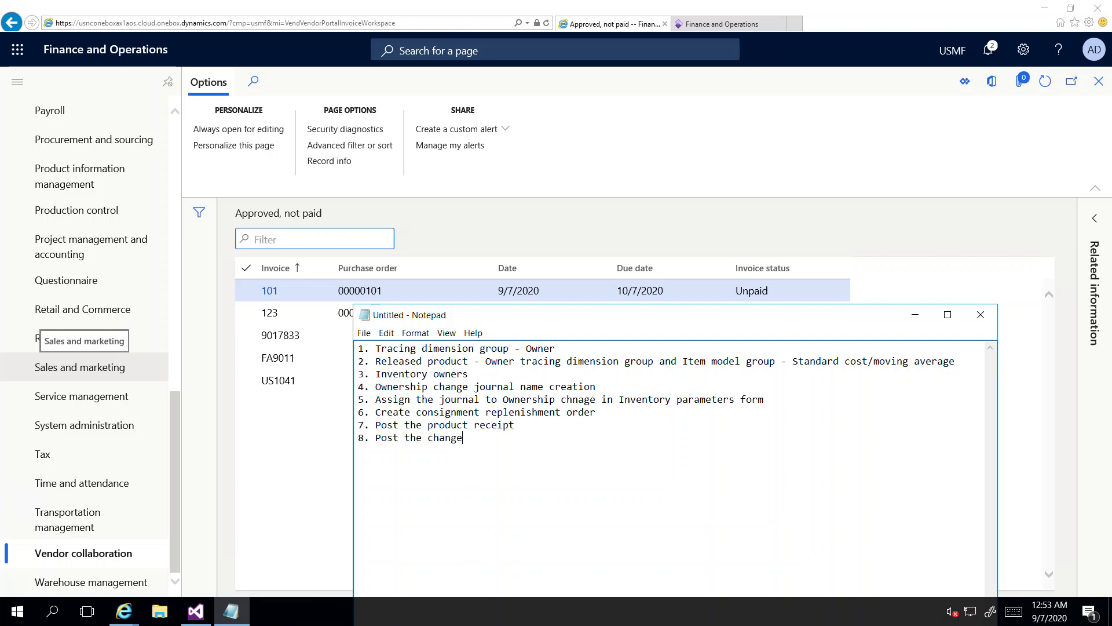
text( of ownership journal )
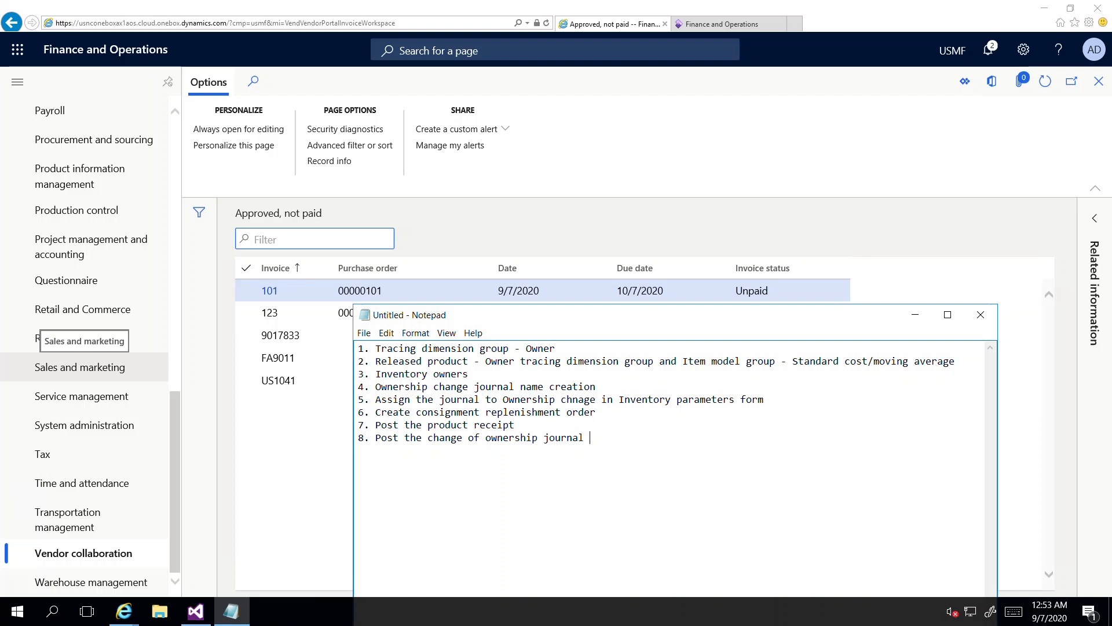
text(- this will auto create PO an)
key(BackSpace)
key(BackSpace)
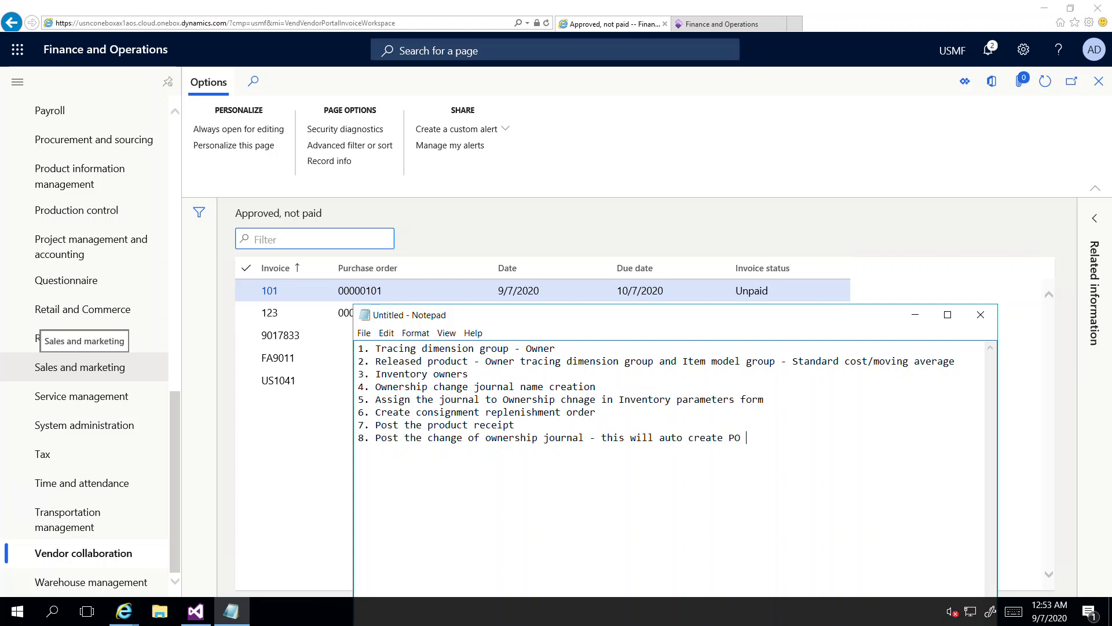
text(and)
text( status )
text(- received )
text(9.)
text( Invoi)
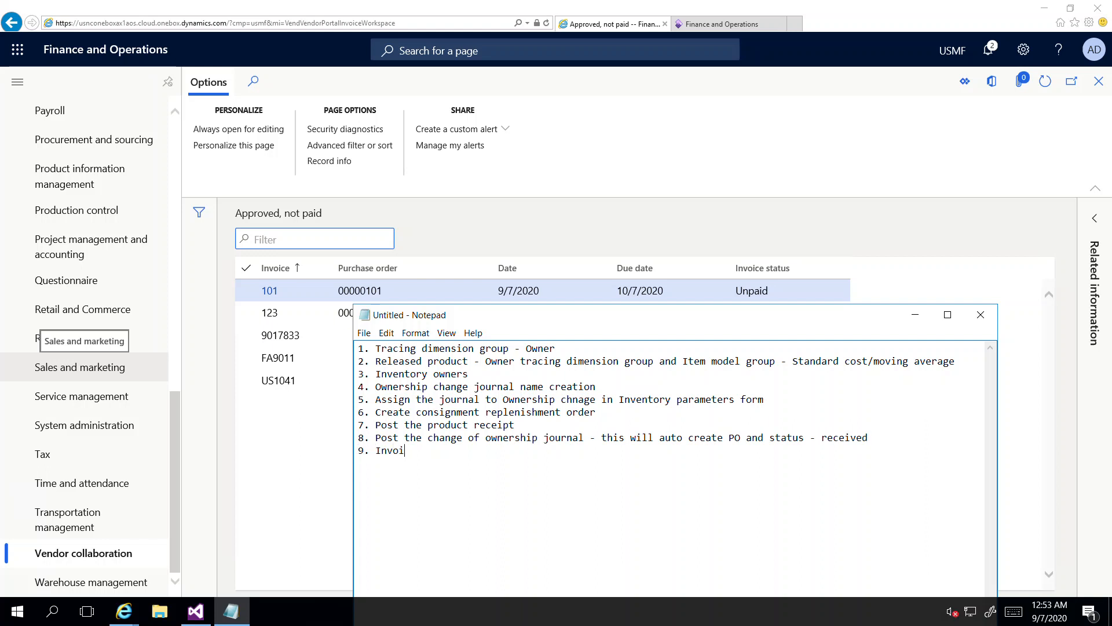
text(ce the PO and then make the payment)
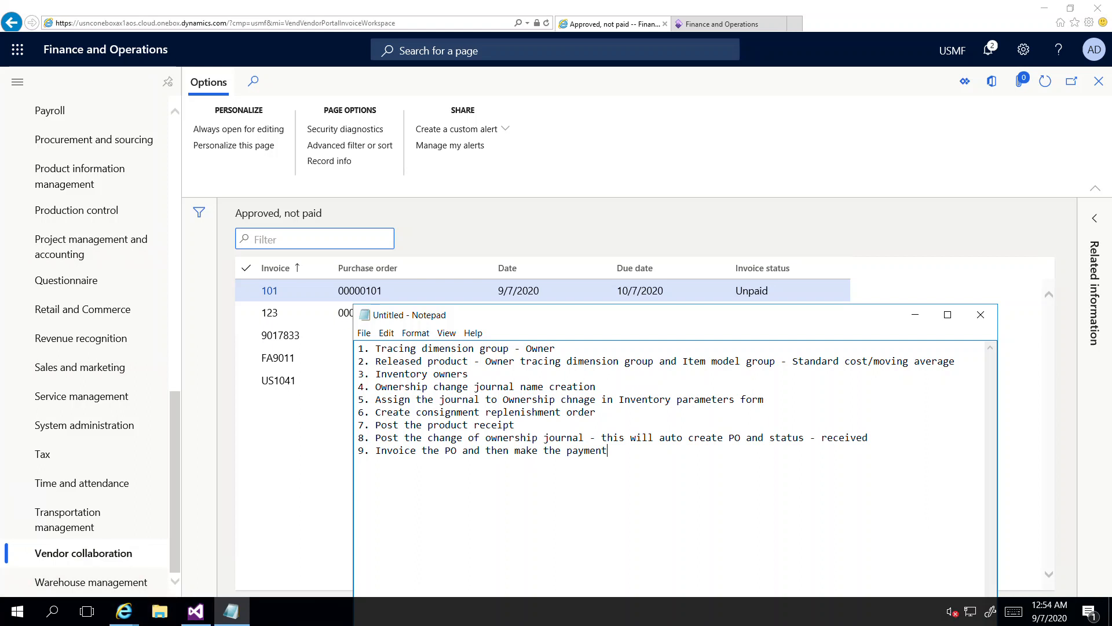
Step: Minimize the remote desktop session to reveal the MB-330 Question #1 exam page
click(726, 10)
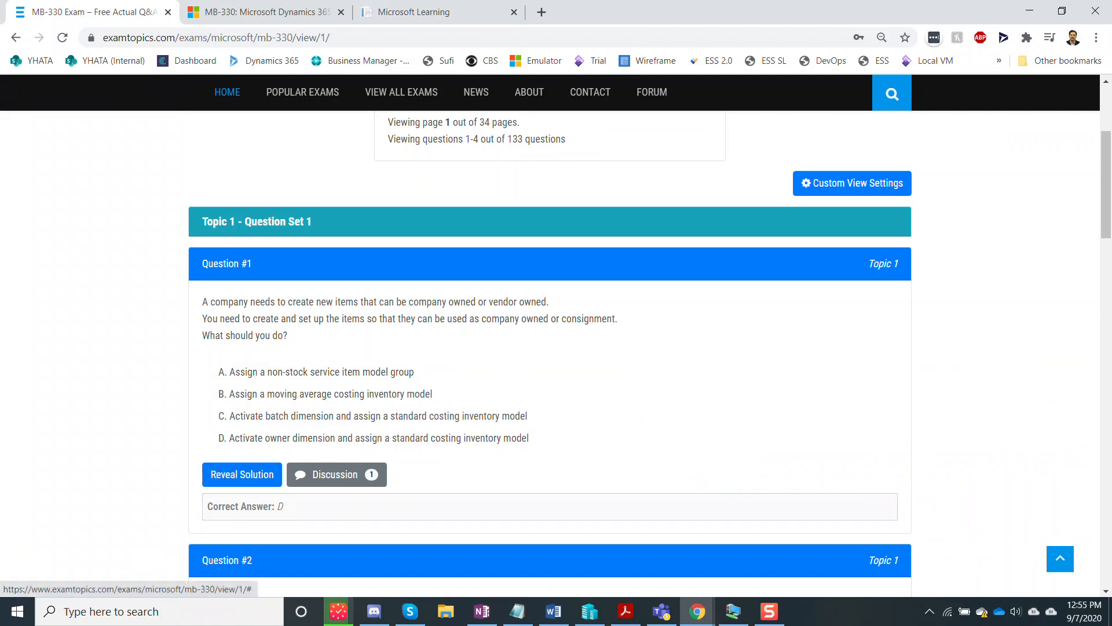
click(238, 474)
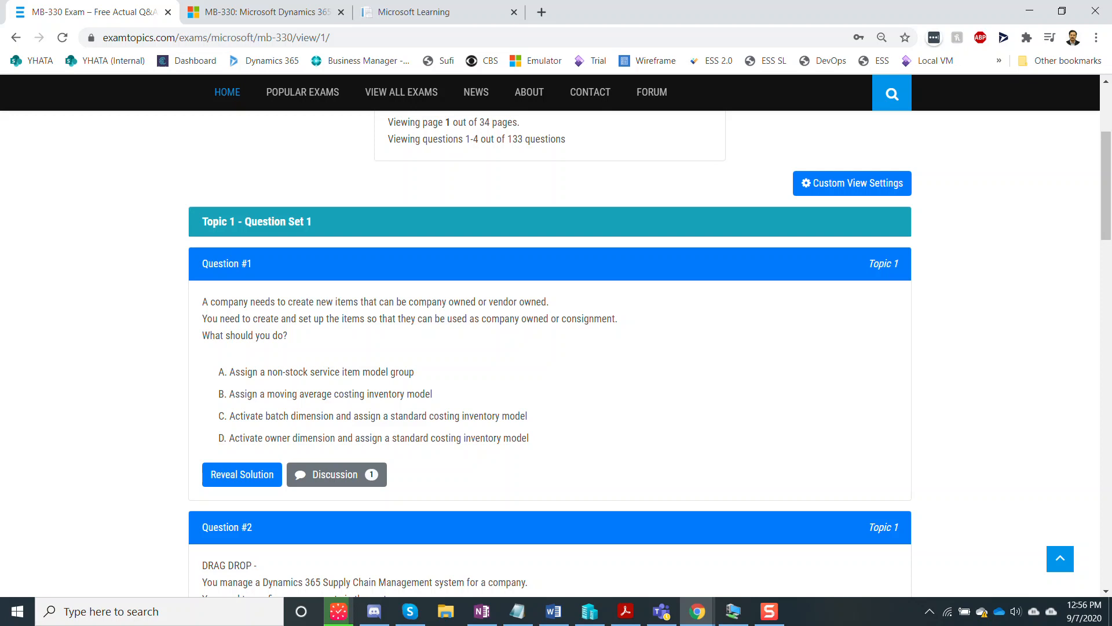
click(769, 612)
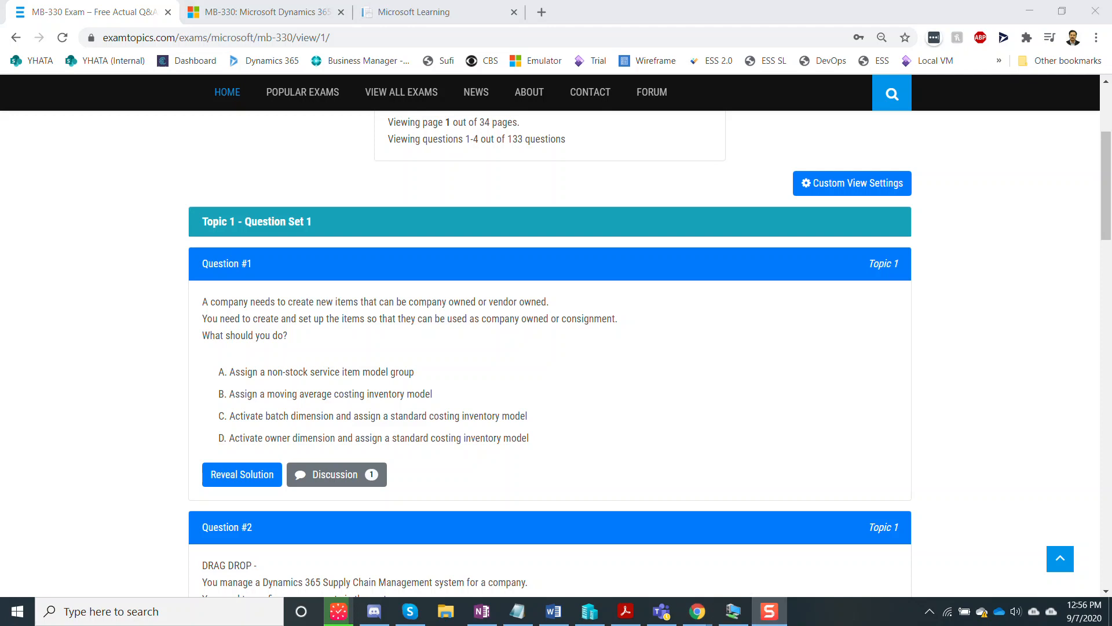